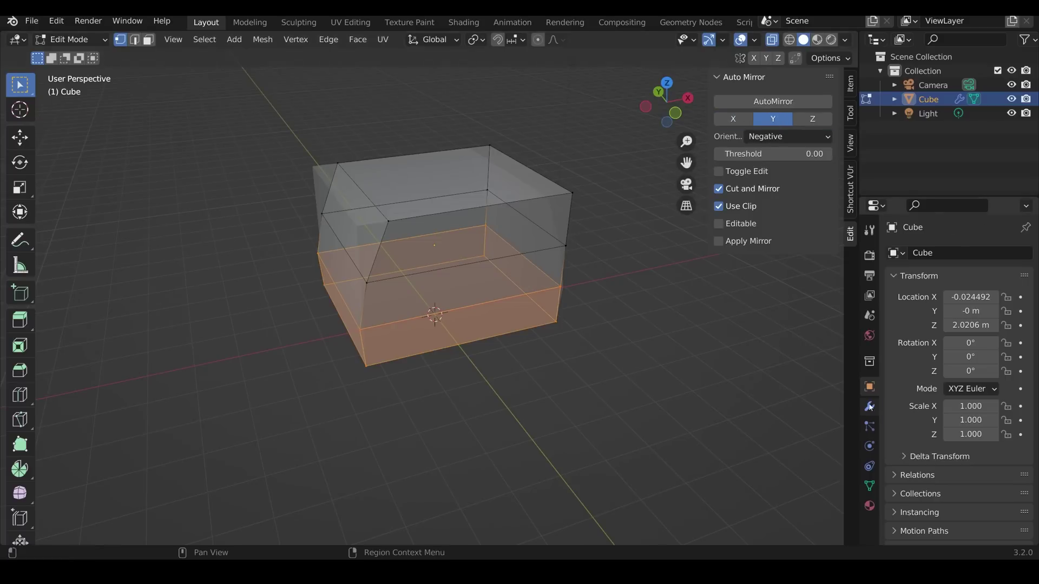
Step: Add a Y-axis Mirror modifier to the van body with Auto Mirror
{"action": "left_click", "coordinate": [773, 101]}
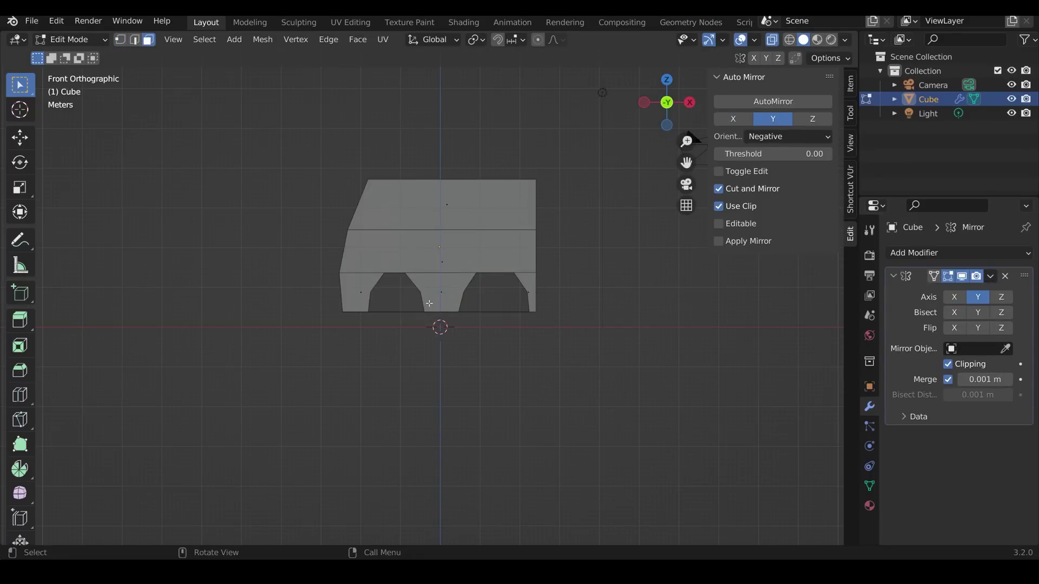
Step: Edge-slide the top loop forward to give the van body a sloped front
{"action": "key", "text": "g"}
{"action": "key", "text": "g"}
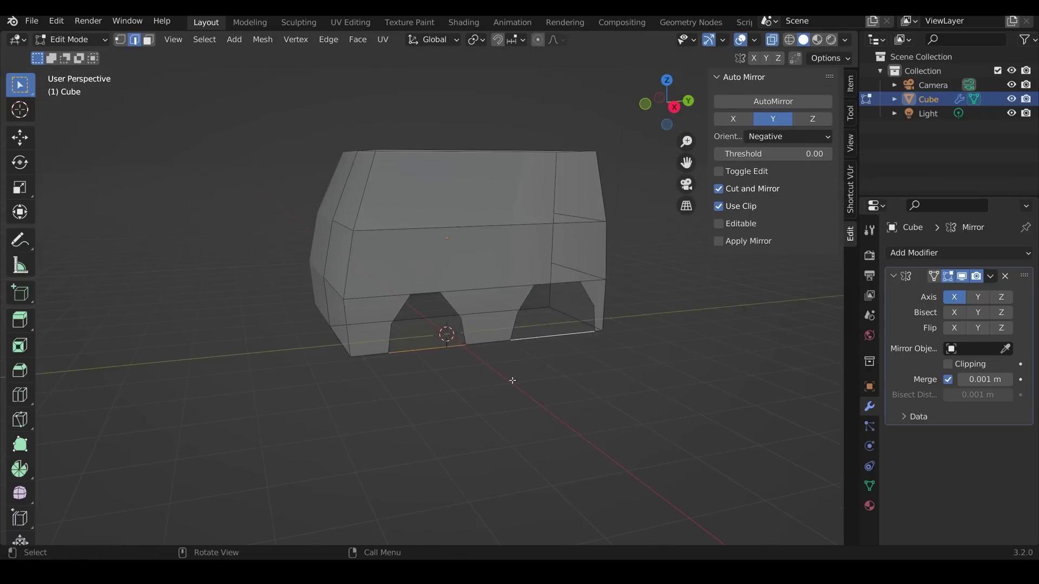
{"action": "middle_click_drag", "start_coordinate": [512, 381], "coordinate": [444, 338]}
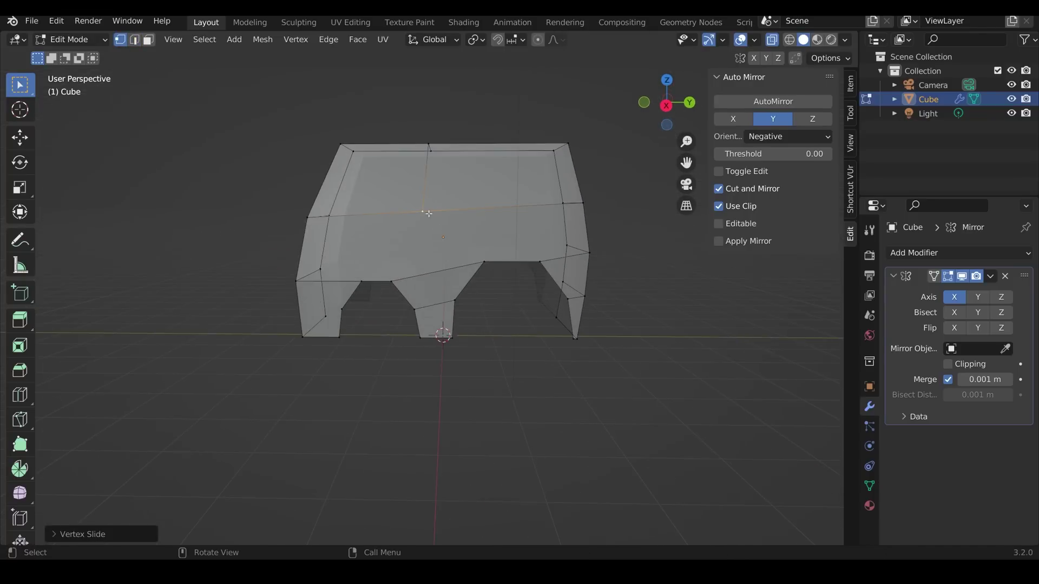
{"action": "left_click", "coordinate": [351, 170]}
{"action": "middle_click_drag", "start_coordinate": [350, 169], "coordinate": [490, 222]}
{"action": "middle_click_drag", "start_coordinate": [356, 357], "coordinate": [629, 315]}
Step: Recess the side and front window faces by extruding them inward and scaling
{"action": "middle_click_drag", "start_coordinate": [429, 201], "coordinate": [411, 227]}
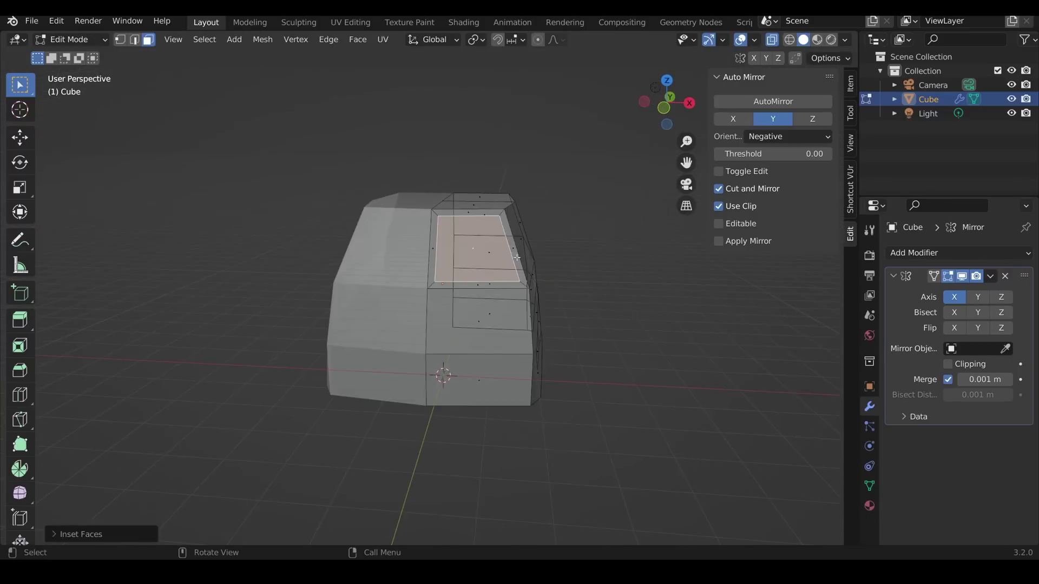
{"action": "middle_click_drag", "start_coordinate": [433, 282], "coordinate": [447, 304]}
{"action": "key", "text": "s"}
{"action": "left_click", "coordinate": [518, 311]}
{"action": "middle_click_drag", "start_coordinate": [518, 310], "coordinate": [491, 277]}
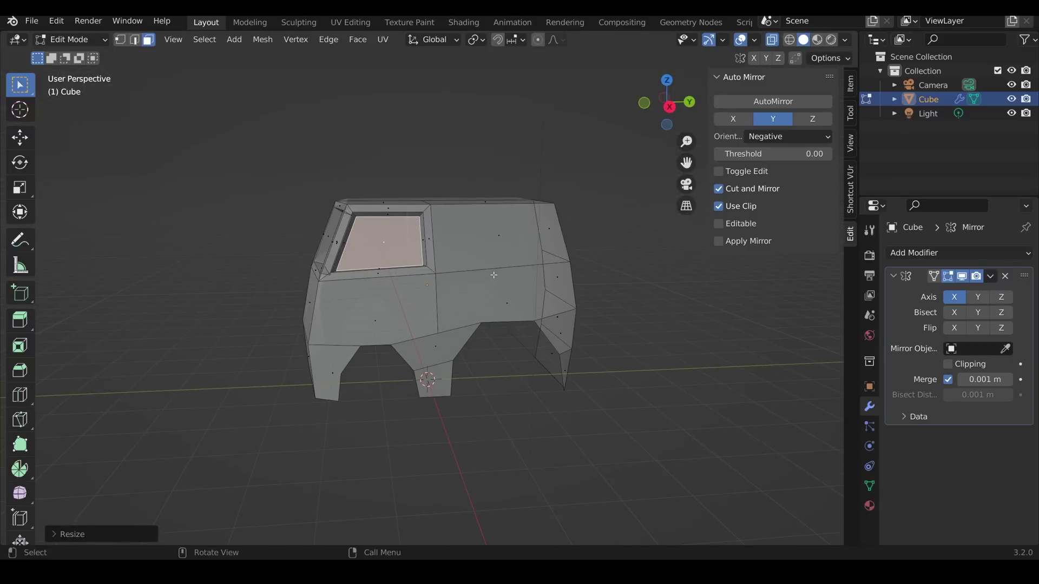
{"action": "left_click", "coordinate": [515, 219]}
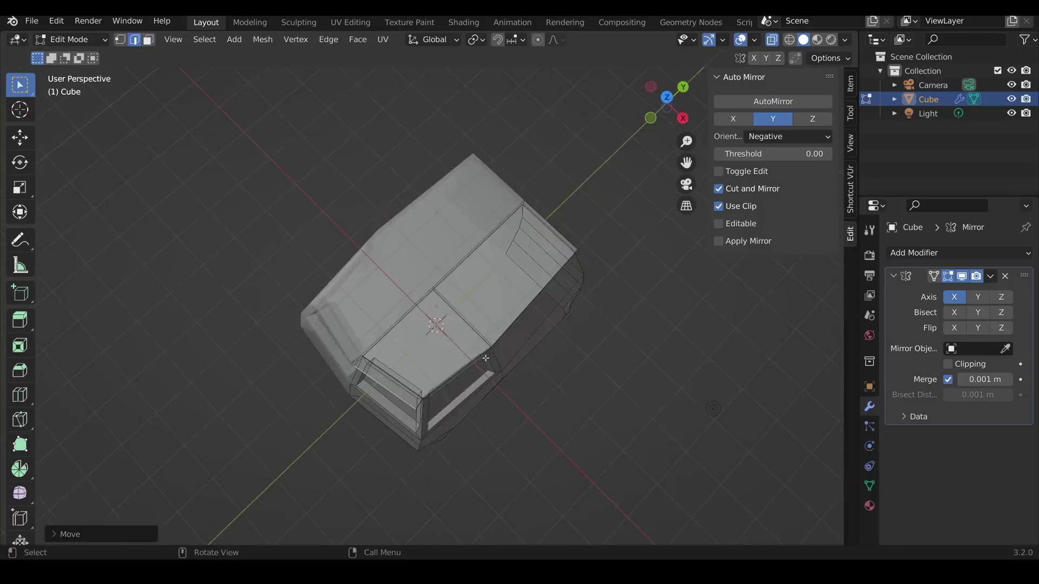
{"action": "middle_click_drag", "start_coordinate": [515, 219], "coordinate": [538, 294]}
Step: Loop cut and edge-slide the roof edge to form a thin raised lip
{"action": "middle_click_drag", "start_coordinate": [476, 266], "coordinate": [438, 263]}
{"action": "key", "text": "g"}
{"action": "key", "text": "g"}
{"action": "left_click", "coordinate": [434, 262]}
{"action": "key", "text": "ctrl+r"}
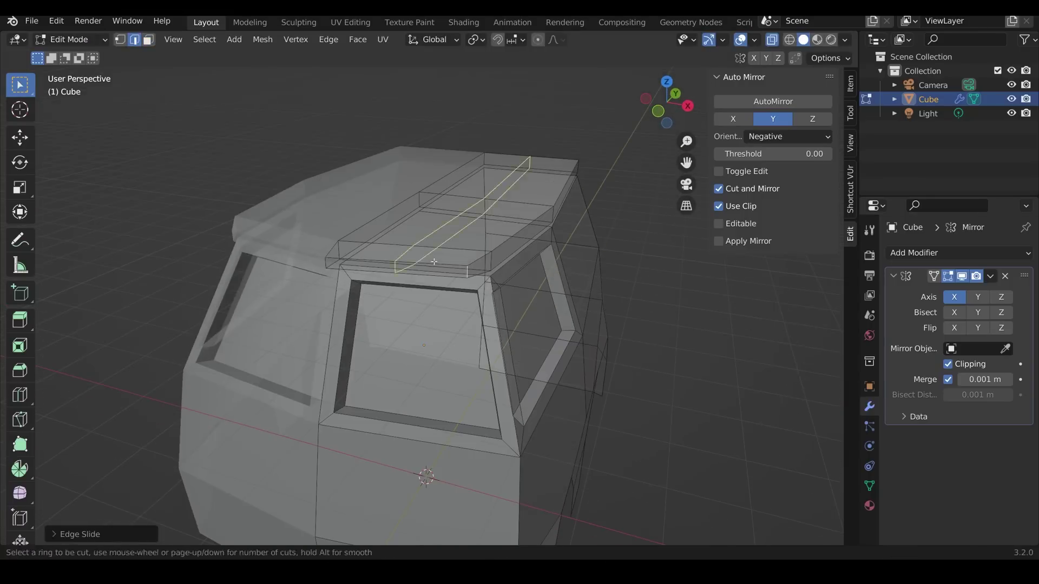
{"action": "key", "text": "x"}
{"action": "middle_click_drag", "start_coordinate": [503, 252], "coordinate": [526, 327]}
{"action": "key", "text": "Escape"}
{"action": "key", "text": "g"}
{"action": "key", "text": "g"}
{"action": "left_click", "coordinate": [526, 327]}
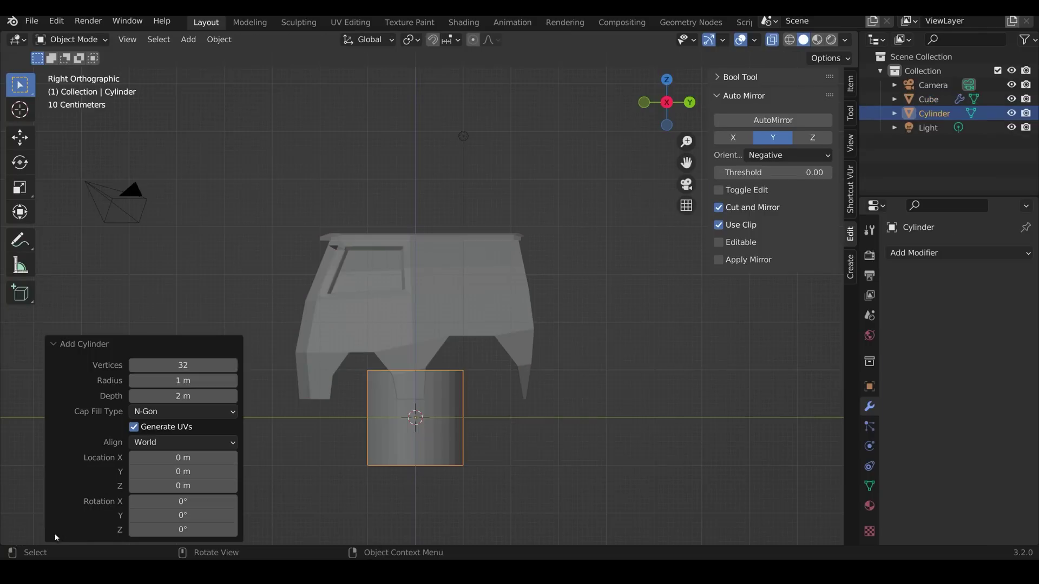
Step: Squash the wheel cylinder along Z and reshape the body's wheel-arch edges
{"action": "key", "text": "s"}
{"action": "key", "text": "z"}
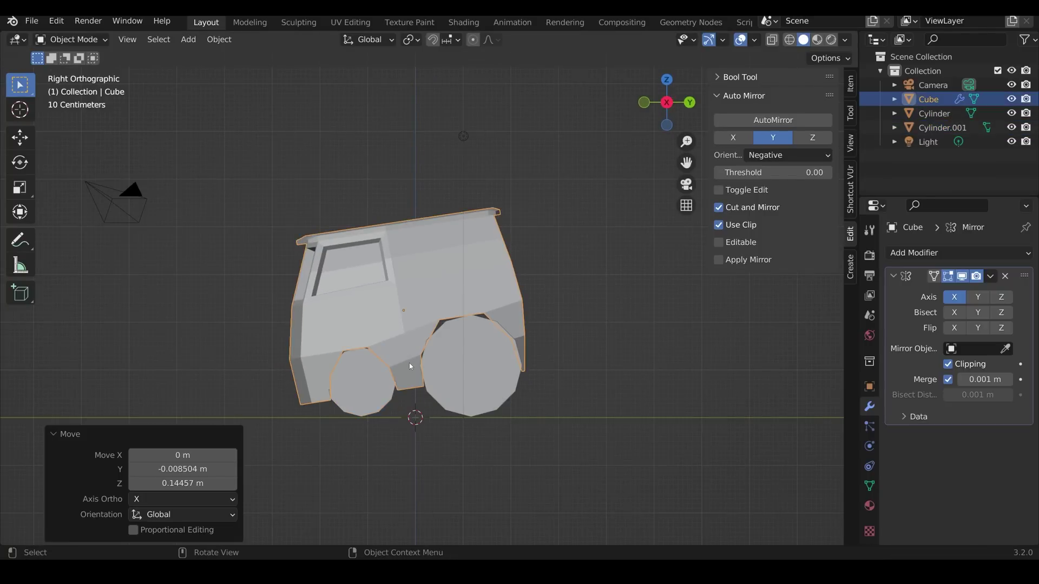
{"action": "key", "text": "Tab"}
{"action": "key", "text": "b"}
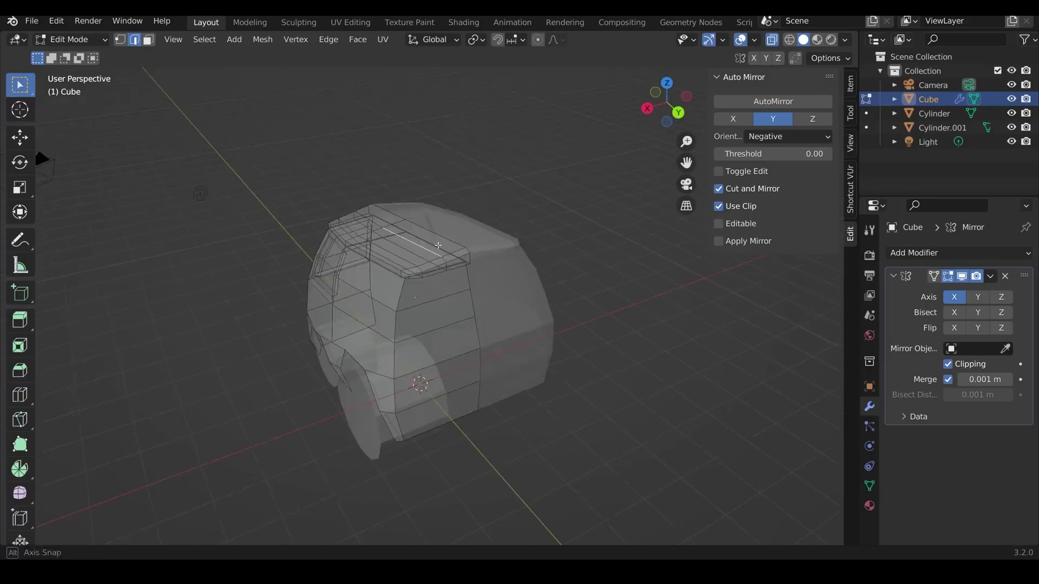
{"action": "left_click", "coordinate": [486, 258], "text": "ctrl"}
{"action": "key", "text": "g"}
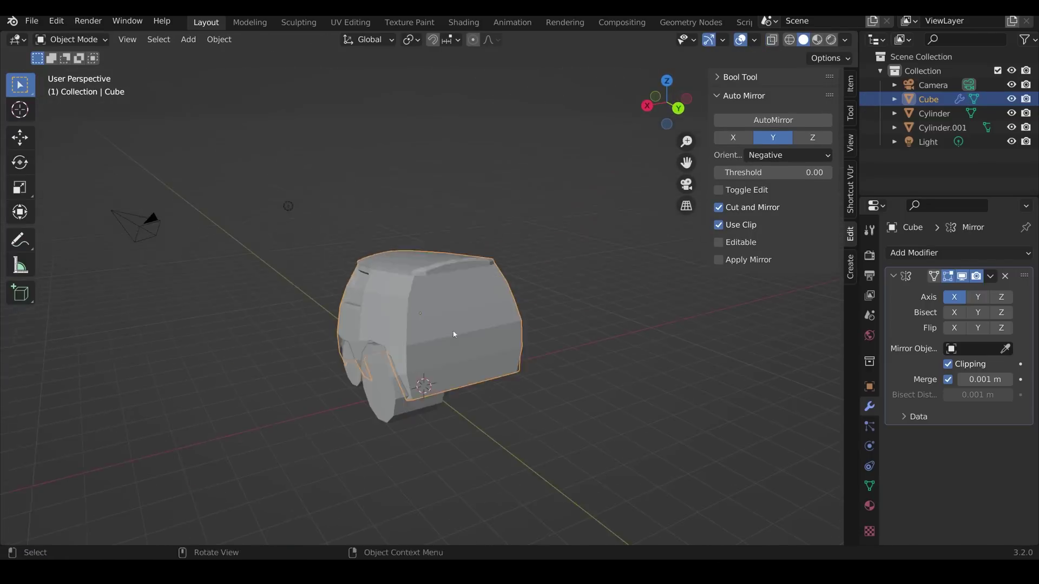
Step: Bevel the wheel-arch edges and split the roof off as a separate object
{"action": "key", "text": "ctrl+b"}
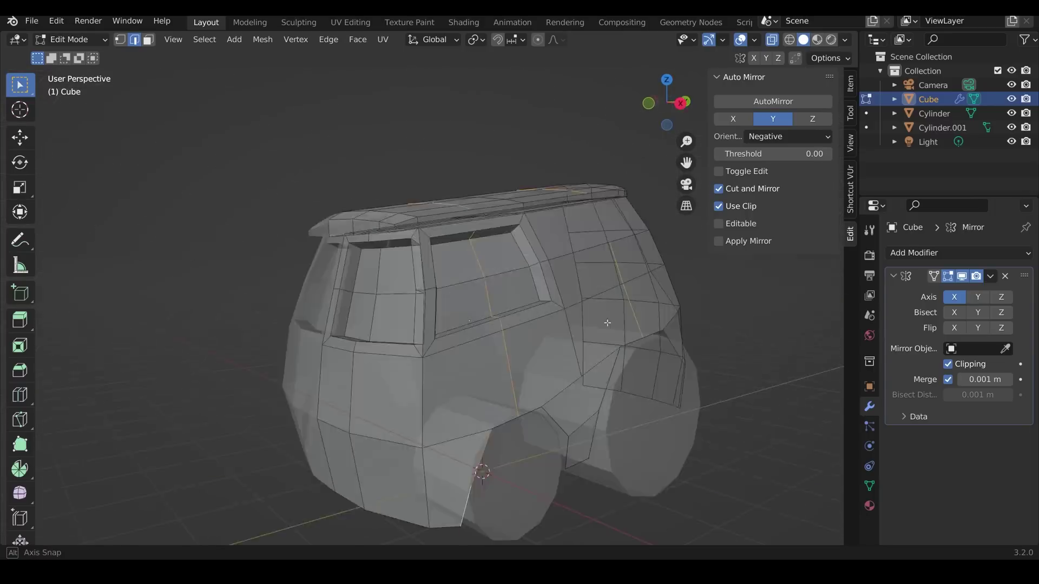
{"action": "key", "text": "l"}
{"action": "key", "text": "p"}
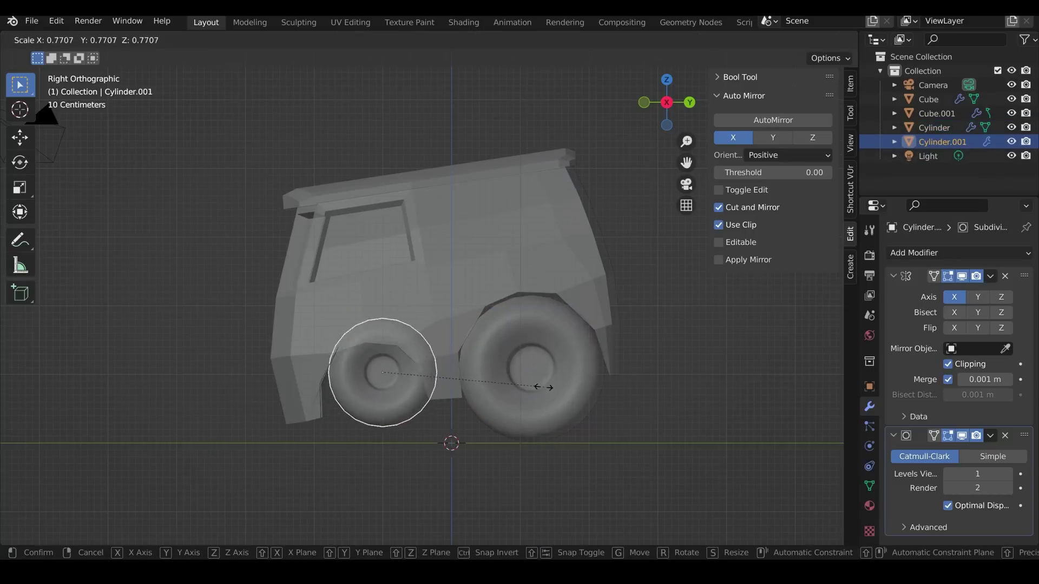
Step: Scale the rear wheel larger than the front and widen the wheels along X
{"action": "left_click", "coordinate": [542, 388]}
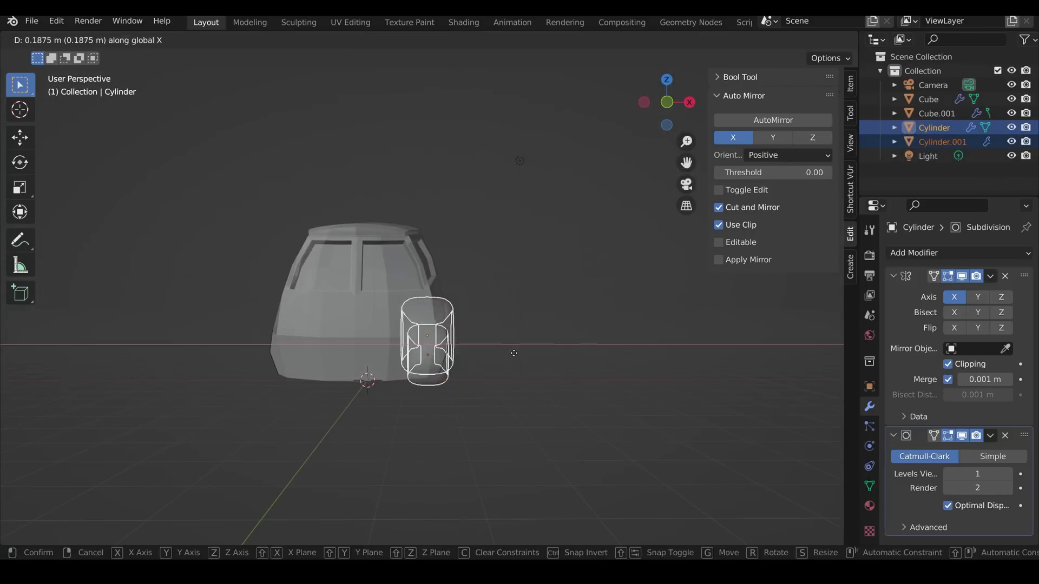
{"action": "left_click", "coordinate": [373, 396]}
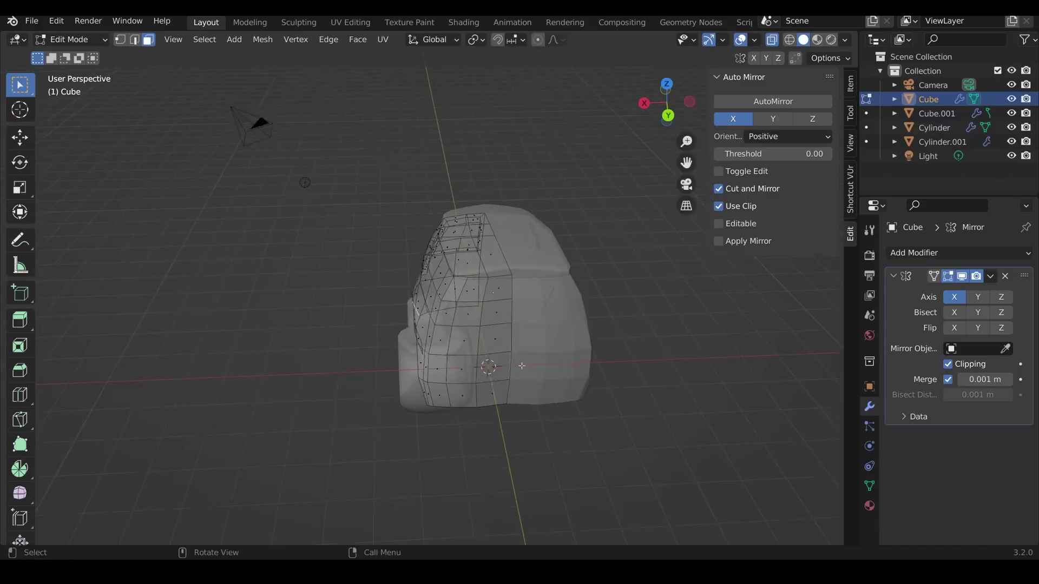
{"action": "left_click", "coordinate": [523, 394], "text": "ctrl"}
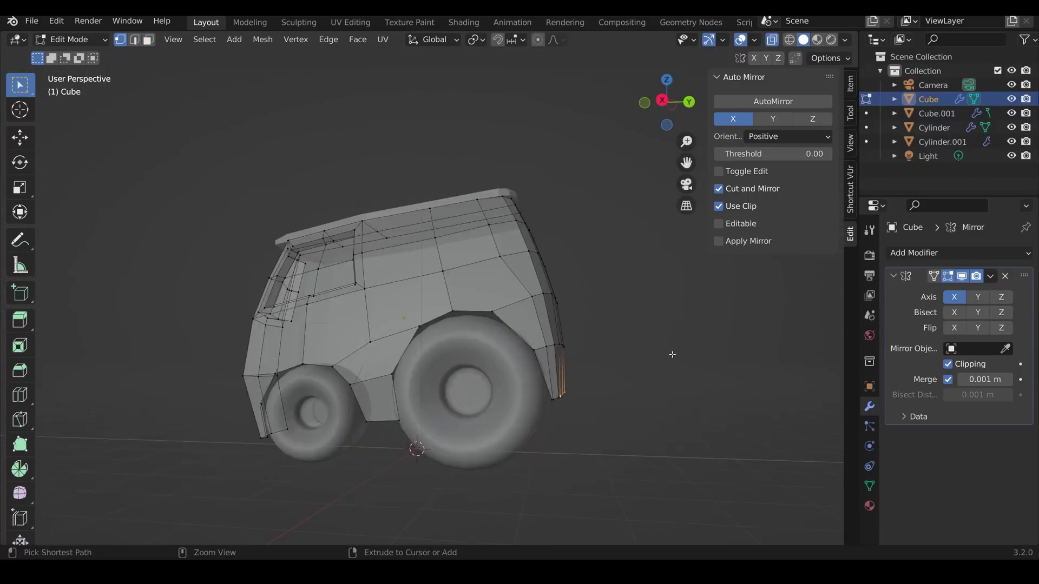
{"action": "middle_click_drag", "start_coordinate": [672, 354], "coordinate": [541, 422]}
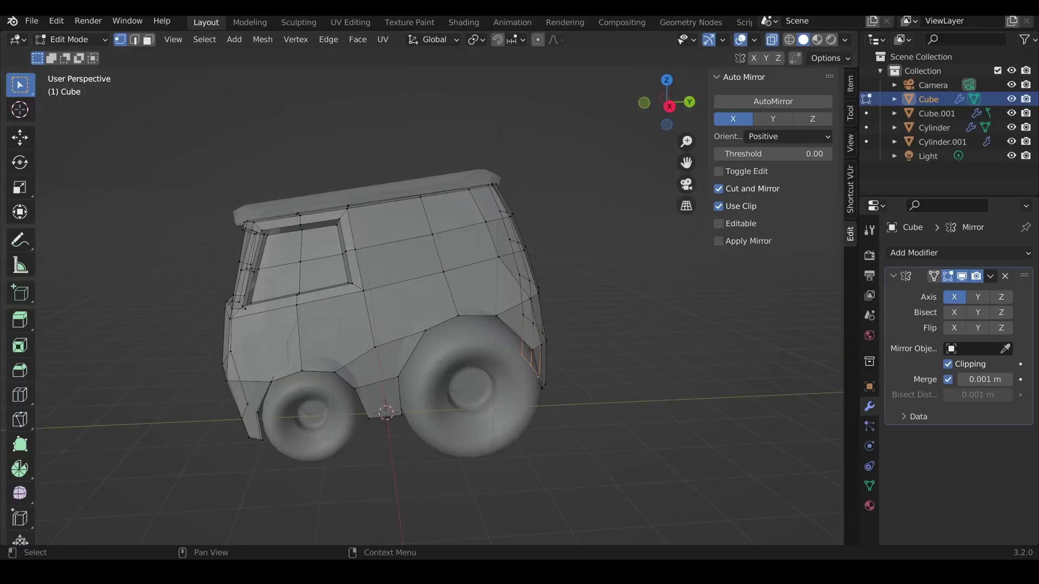
Step: Add a Subdivision Surface modifier to the van body and tighten the selected edges by scaling
{"action": "left_click", "coordinate": [958, 253]}
{"action": "left_click", "coordinate": [761, 508]}
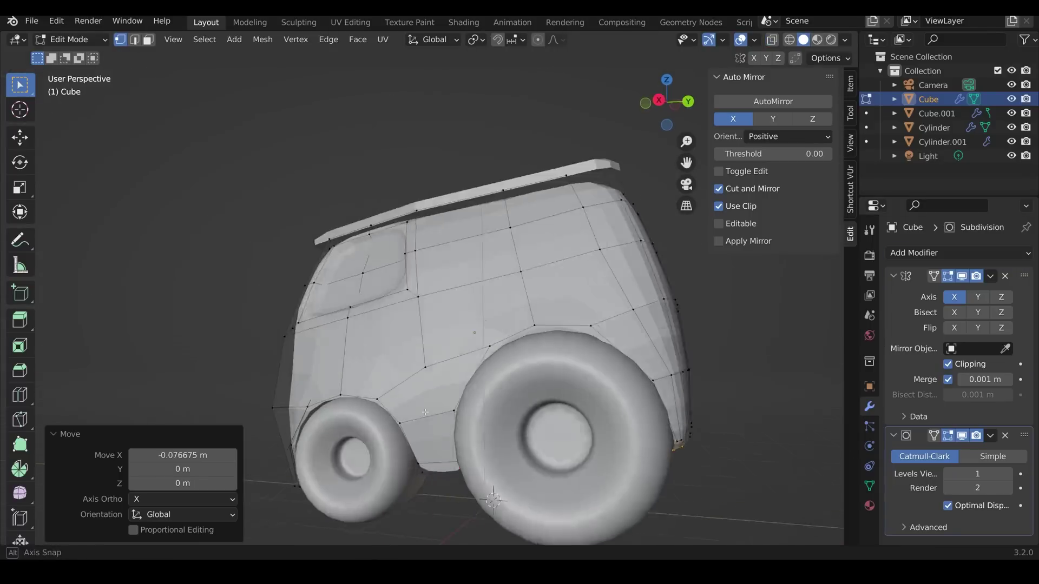
{"action": "key", "text": "s"}
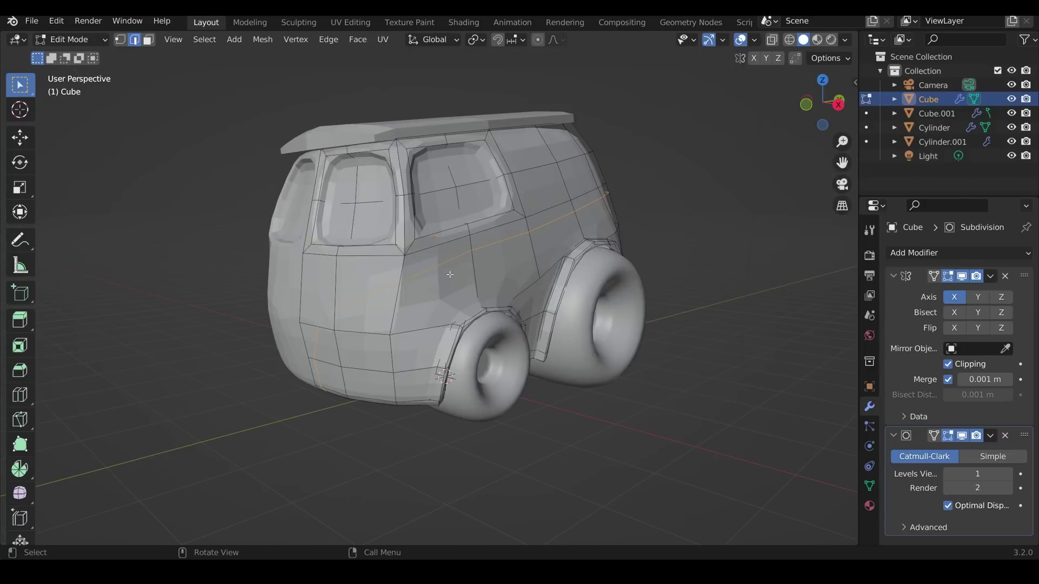
Step: Zoom in on the van's side panels and back out
{"action": "scroll", "coordinate": [449, 275], "scroll_direction": "up", "scroll_amount": 3}
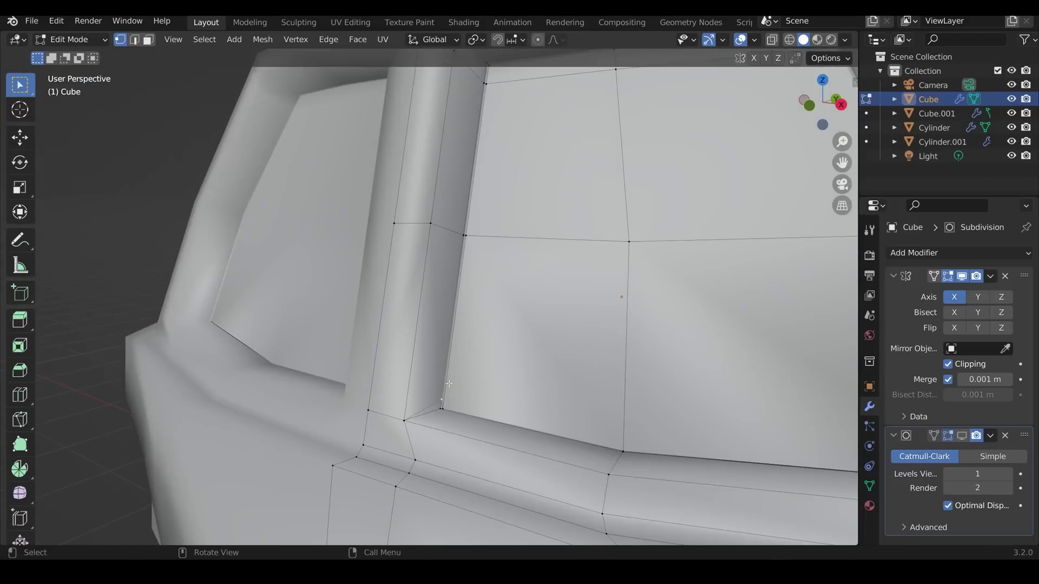
{"action": "scroll", "coordinate": [449, 384], "scroll_direction": "down", "scroll_amount": 3}
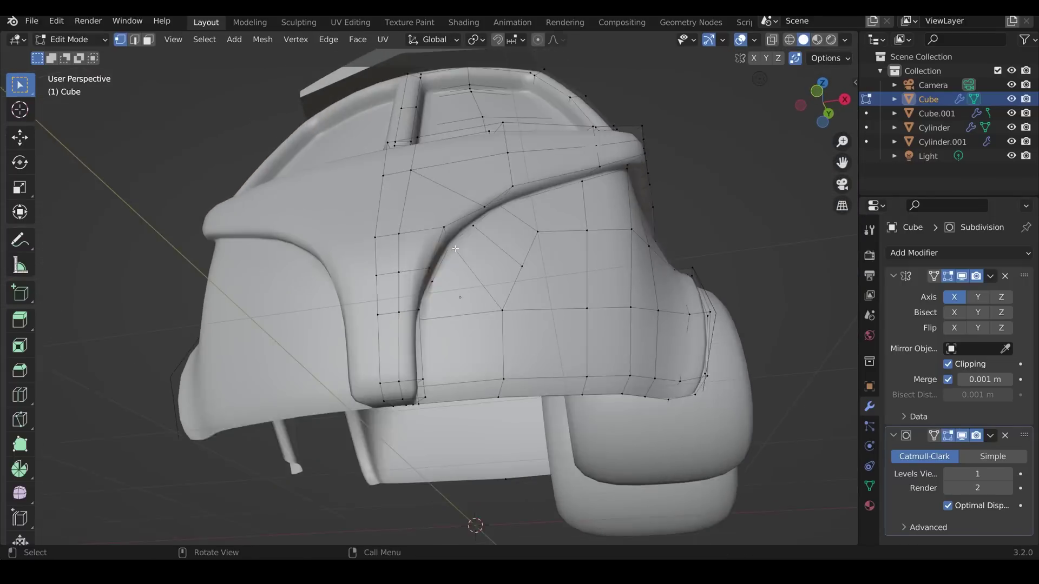
Step: Adjust the front fender vertices in X-ray view to refine the front arch
{"action": "key", "text": "g"}
{"action": "key", "text": "g"}
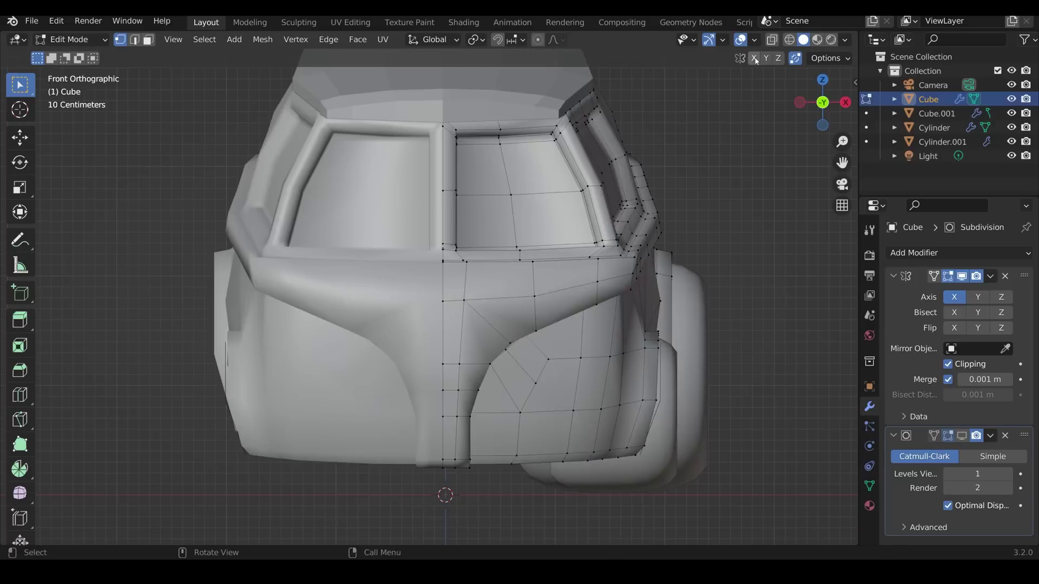
{"action": "key", "text": "alt+z"}
{"action": "left_click", "coordinate": [515, 355]}
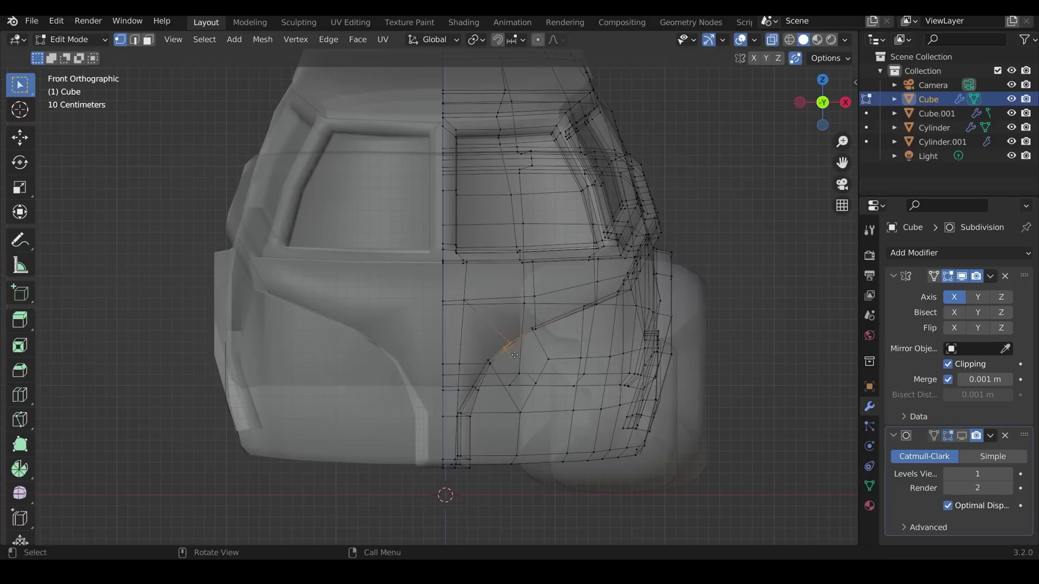
{"action": "key", "text": "g"}
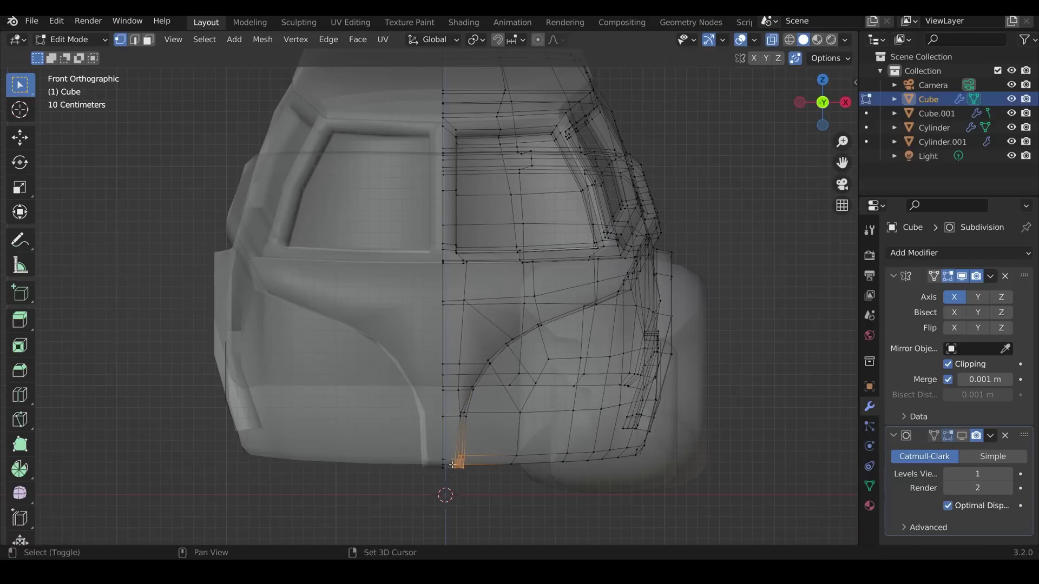
{"action": "middle_click_drag", "start_coordinate": [452, 465], "coordinate": [444, 415]}
Step: Add an edge loop across the van's front and slide its vertices into place
{"action": "key", "text": "ctrl+r"}
{"action": "left_click", "coordinate": [372, 387]}
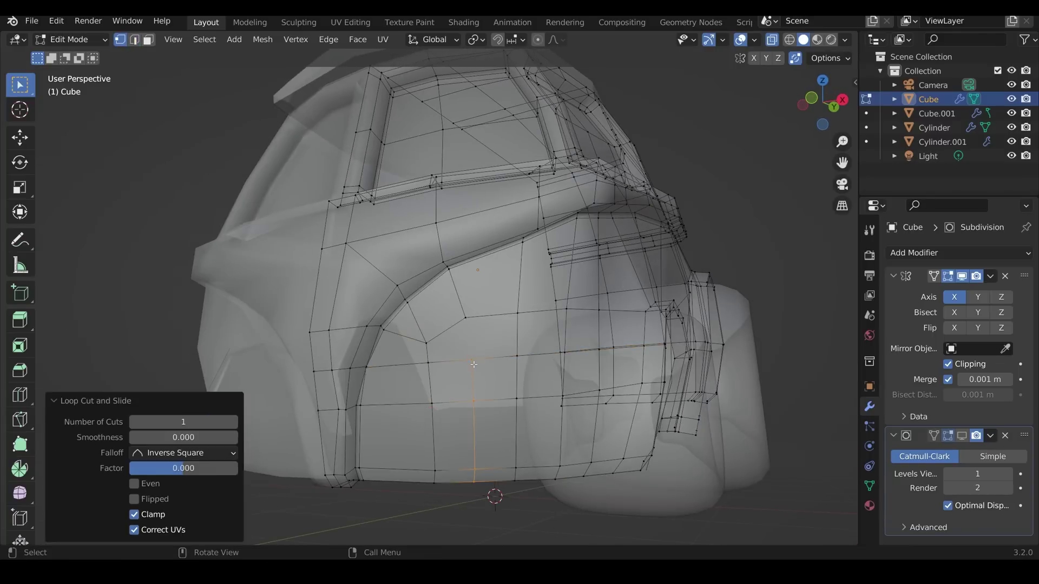
{"action": "middle_click_drag", "start_coordinate": [426, 371], "coordinate": [508, 358]}
{"action": "key", "text": "shift+v"}
{"action": "key", "text": "g"}
{"action": "key", "text": "1"}
{"action": "key", "text": "g"}
{"action": "left_click", "coordinate": [441, 242]}
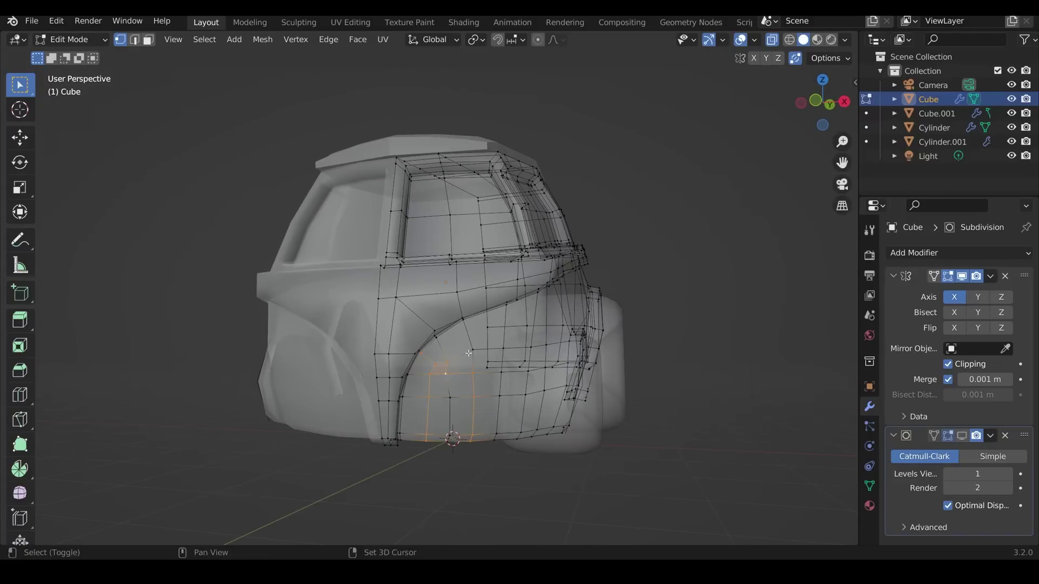
Step: Slide a vertex on the van's side along its edge to smooth the body line
{"action": "middle_click_drag", "start_coordinate": [357, 247], "coordinate": [411, 354]}
{"action": "left_click", "coordinate": [411, 354]}
{"action": "key", "text": "shift+v"}
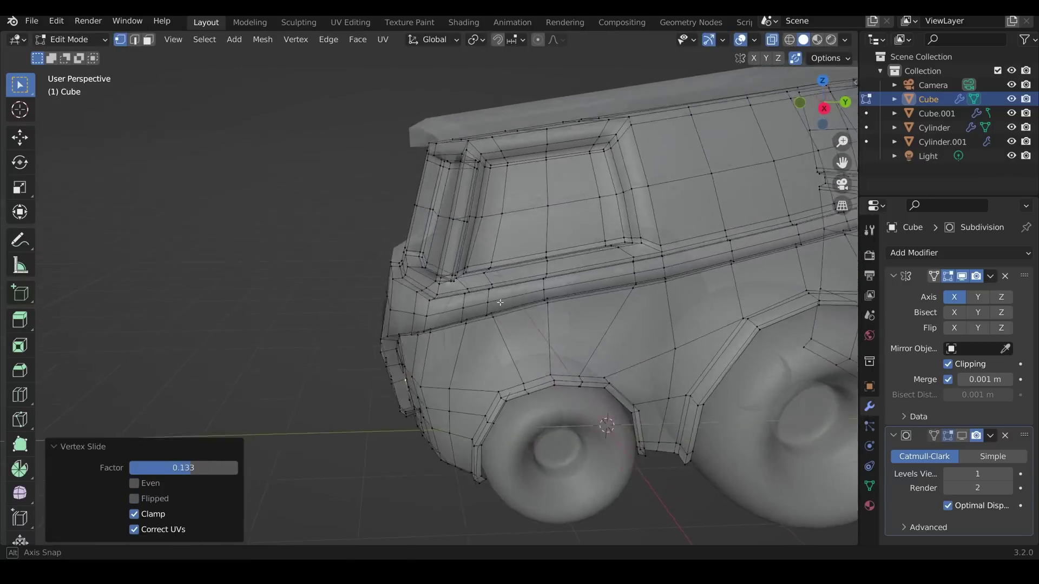
{"action": "key", "text": "g"}
{"action": "key", "text": "g"}
{"action": "left_click", "coordinate": [512, 346]}
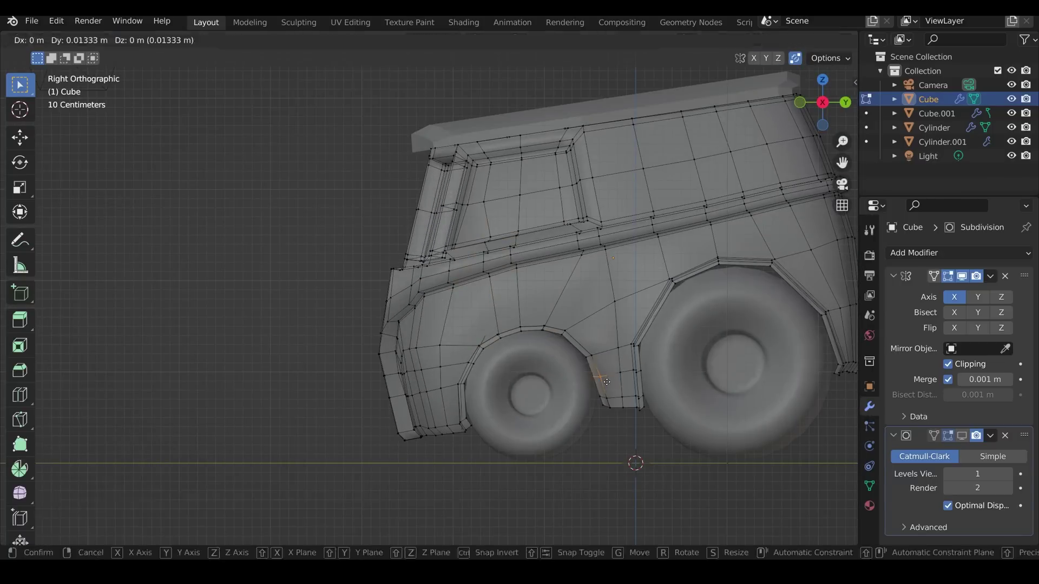
Step: Move the rear wheel-arch edges one by one so they hug the rear tyre
{"action": "left_click", "coordinate": [607, 383]}
{"action": "middle_click_drag", "start_coordinate": [607, 382], "coordinate": [658, 383]}
{"action": "left_click", "coordinate": [658, 383], "text": "alt"}
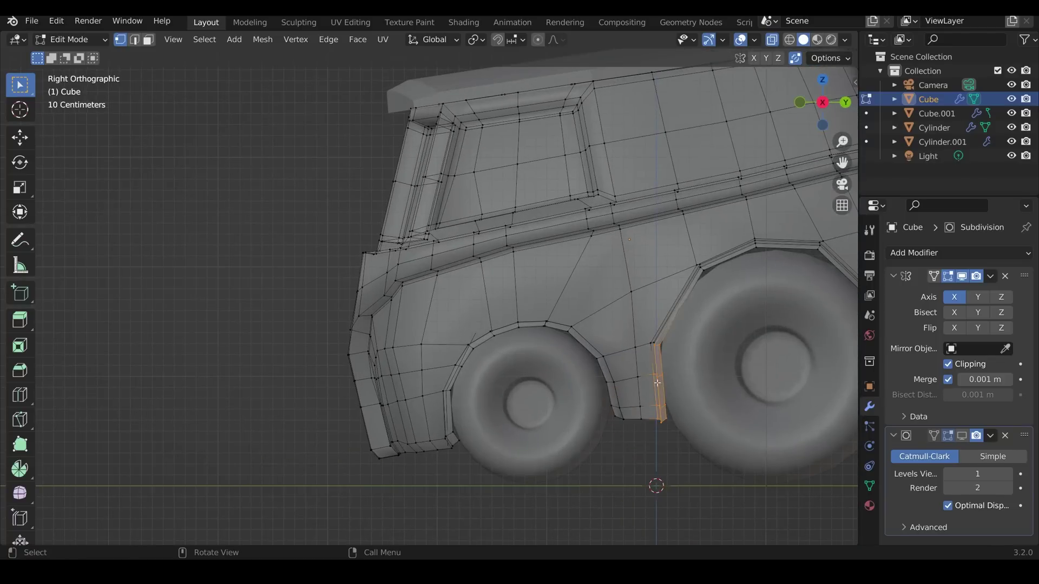
{"action": "key", "text": "g"}
{"action": "left_click", "coordinate": [688, 308]}
{"action": "key", "text": "g"}
{"action": "left_click", "coordinate": [688, 320]}
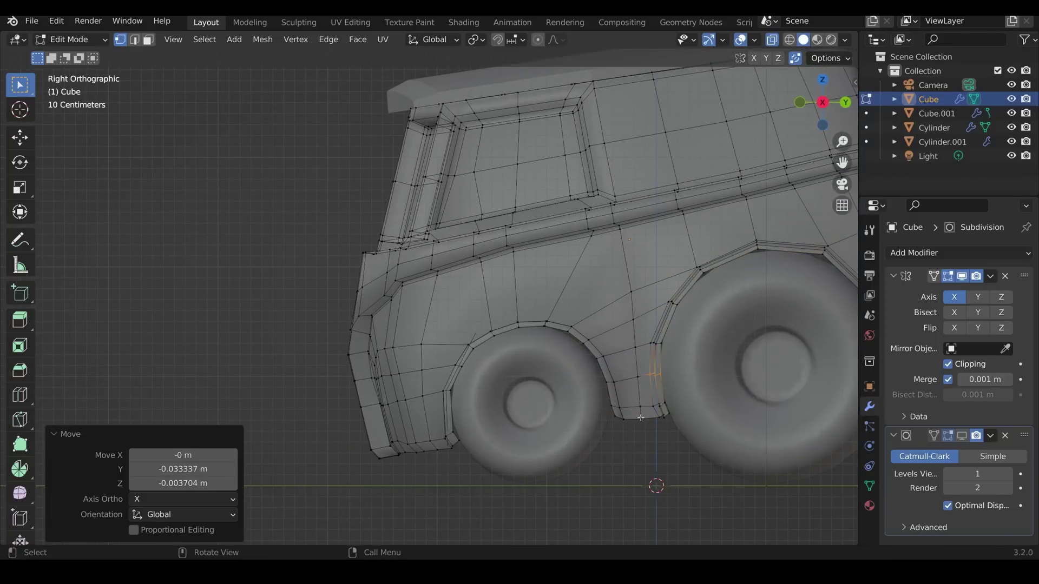
{"action": "key", "text": "g"}
{"action": "left_click", "coordinate": [690, 325]}
{"action": "middle_click_drag", "start_coordinate": [855, 395], "coordinate": [698, 417], "text": "shift"}
Step: Triangulate the selected faces and return to Object Mode to review the body
{"action": "key", "text": "ctrl+t"}
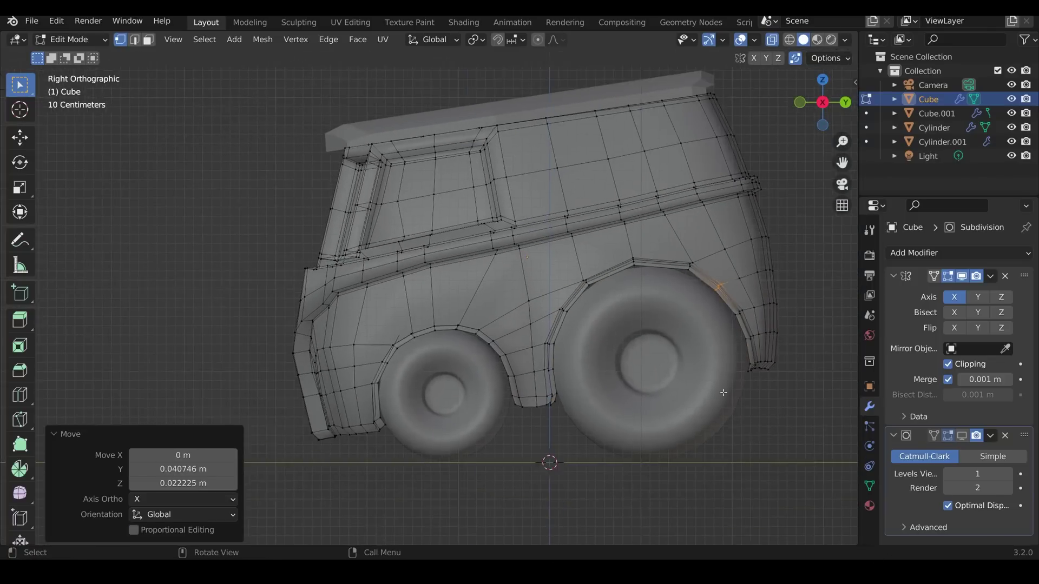
{"action": "middle_click_drag", "start_coordinate": [723, 393], "coordinate": [686, 293]}
{"action": "key", "text": "Tab"}
{"action": "key", "text": "Tab"}
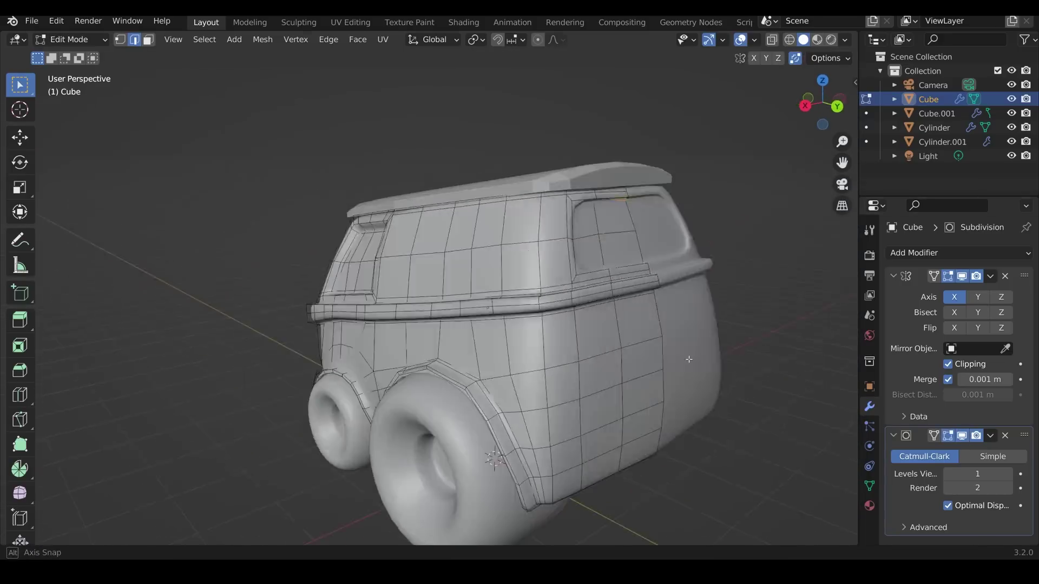
Step: Slide a new edge loop into place on the van shell
{"action": "key", "text": "g"}
{"action": "key", "text": "g"}
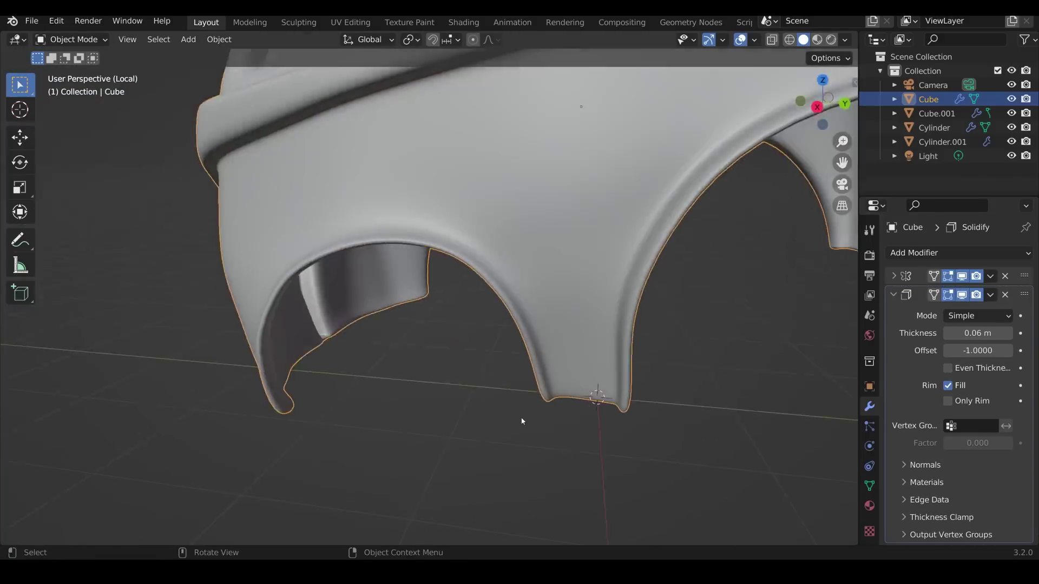
Step: Disable the Subdivision viewport preview on the van shell while editing
{"action": "middle_click_drag", "start_coordinate": [522, 420], "coordinate": [495, 380]}
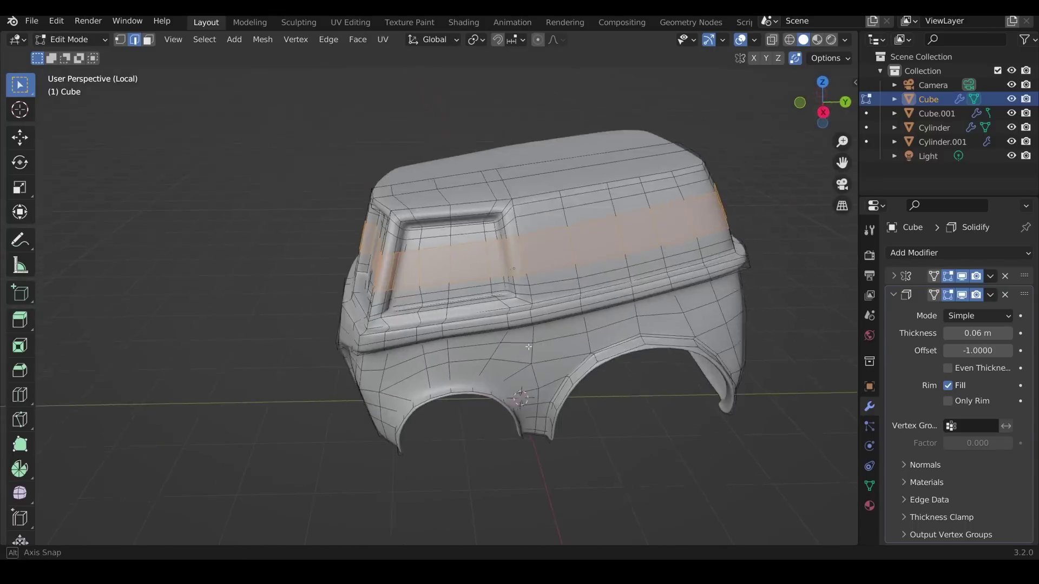
{"action": "left_click", "coordinate": [963, 314]}
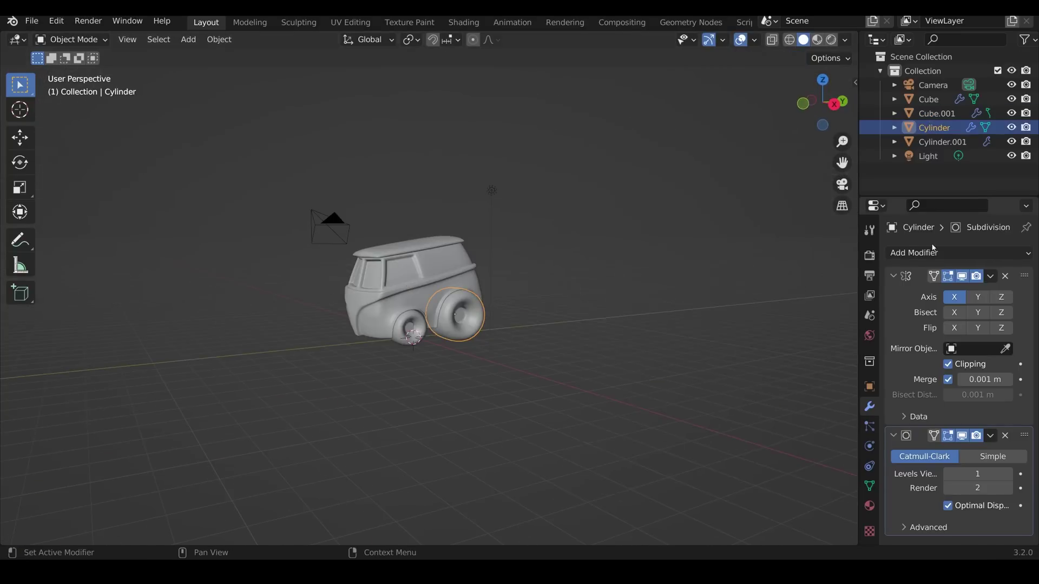
Step: Add a Mirror modifier to the rear wheel Cylinder.001, mirrored across the Cube body
{"action": "left_click", "coordinate": [933, 252]}
{"action": "left_click", "coordinate": [954, 353]}
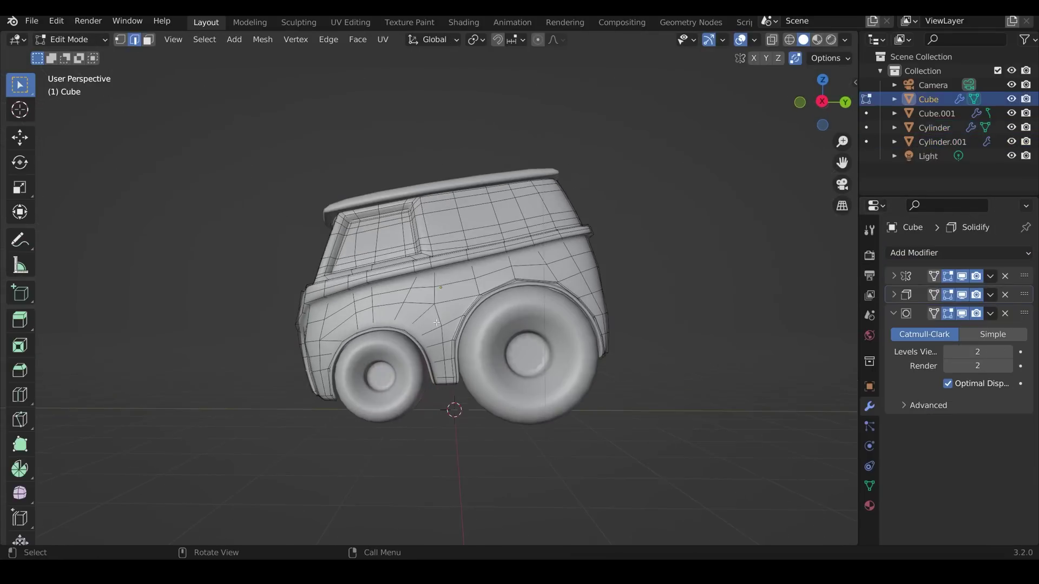
{"action": "scroll", "coordinate": [448, 352], "scroll_direction": "up", "scroll_amount": 2}
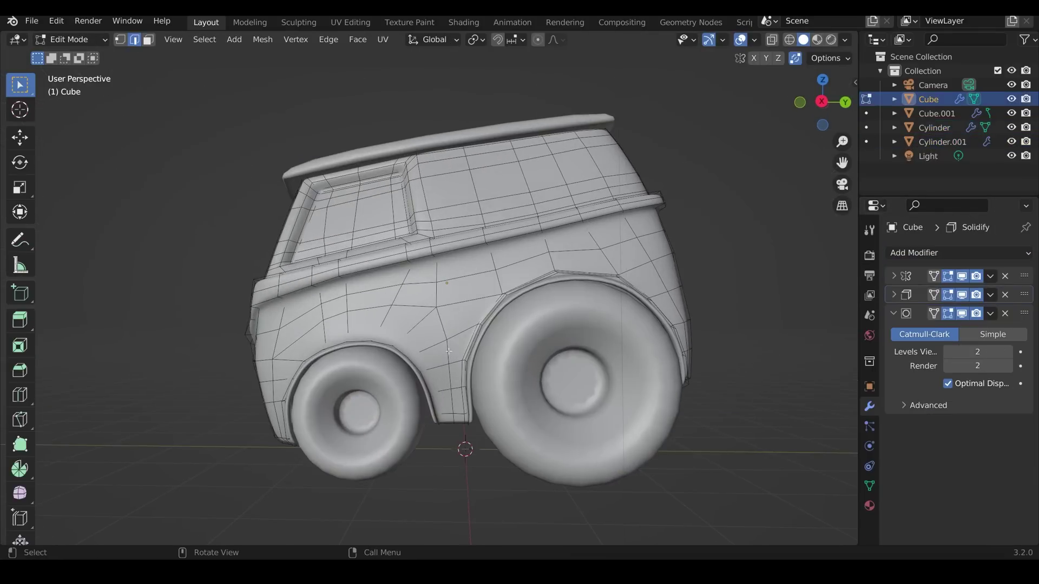
Step: Knife-cut new edges along the van's window pillar
{"action": "left_click", "coordinate": [439, 272], "text": "alt"}
{"action": "scroll", "coordinate": [417, 382], "scroll_direction": "up", "scroll_amount": 2}
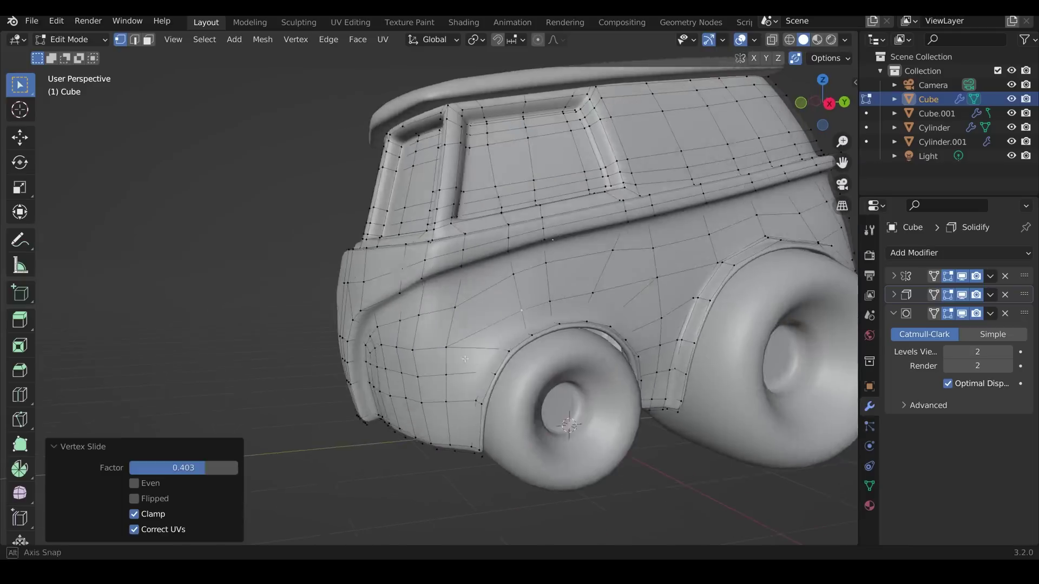
{"action": "middle_click_drag", "start_coordinate": [495, 375], "coordinate": [477, 336]}
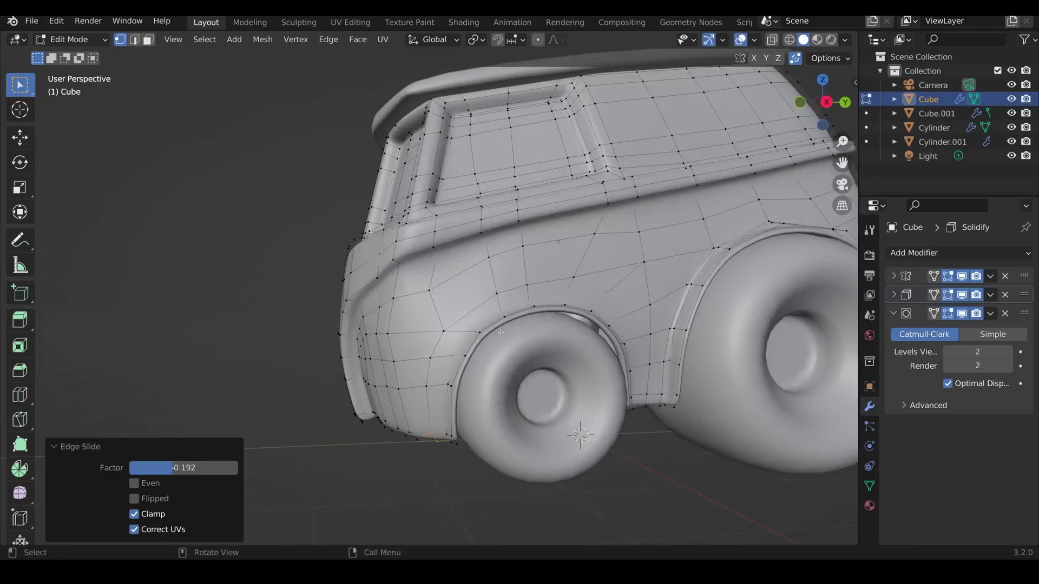
{"action": "key", "text": "k"}
{"action": "middle_click_drag", "start_coordinate": [476, 336], "coordinate": [465, 300]}
{"action": "key", "text": "Return"}
Step: Isolate the body, dissolve the extra pillar edges and slide a side-panel vertex
{"action": "left_click", "coordinate": [570, 298], "text": "ctrl"}
{"action": "key", "text": "KP_Divide"}
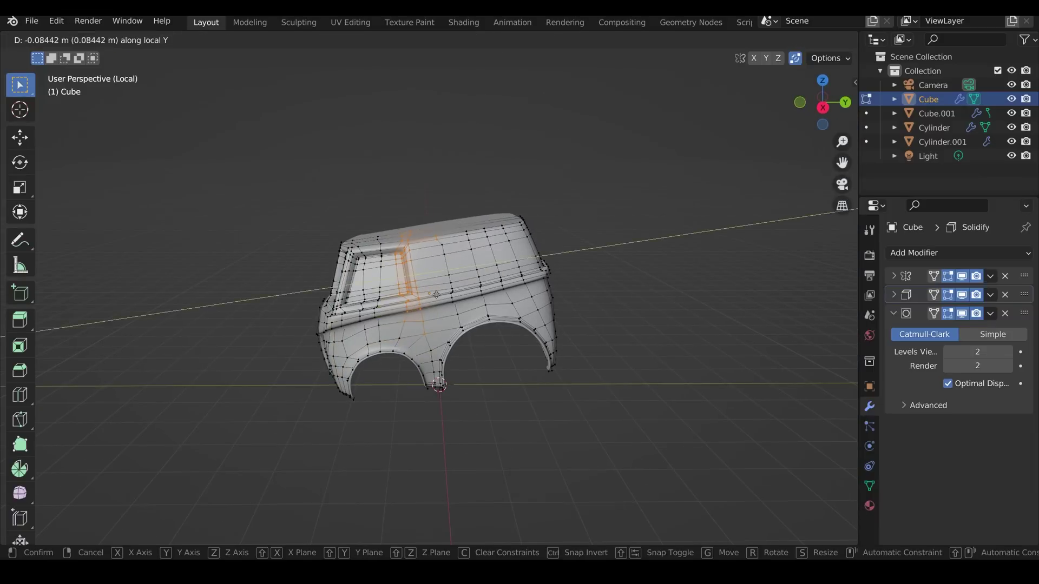
{"action": "middle_click_drag", "start_coordinate": [435, 261], "coordinate": [411, 389]}
{"action": "key", "text": "2"}
{"action": "key", "text": "ctrl+x"}
{"action": "scroll", "coordinate": [402, 396], "scroll_direction": "up", "scroll_amount": 3}
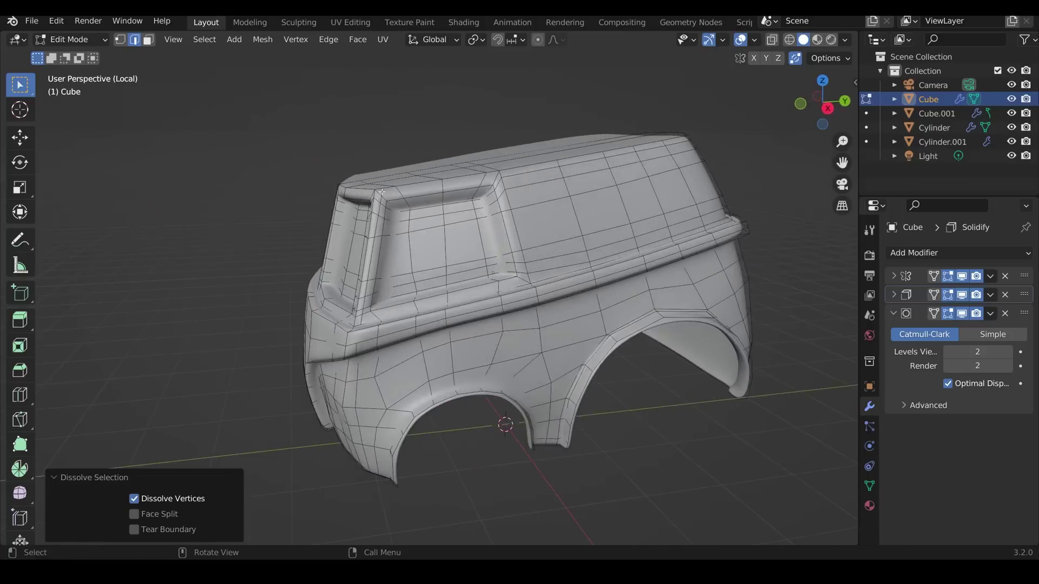
{"action": "key", "text": "1"}
{"action": "key", "text": "g"}
{"action": "key", "text": "g"}
{"action": "left_click", "coordinate": [406, 374]}
{"action": "scroll", "coordinate": [406, 373], "scroll_direction": "up", "scroll_amount": 3}
{"action": "scroll", "coordinate": [407, 363], "scroll_direction": "down", "scroll_amount": 3}
Step: Slide side-panel edges into line and dissolve stray vertices near the window corner
{"action": "key", "text": "g"}
{"action": "key", "text": "g"}
{"action": "left_click", "coordinate": [410, 460]}
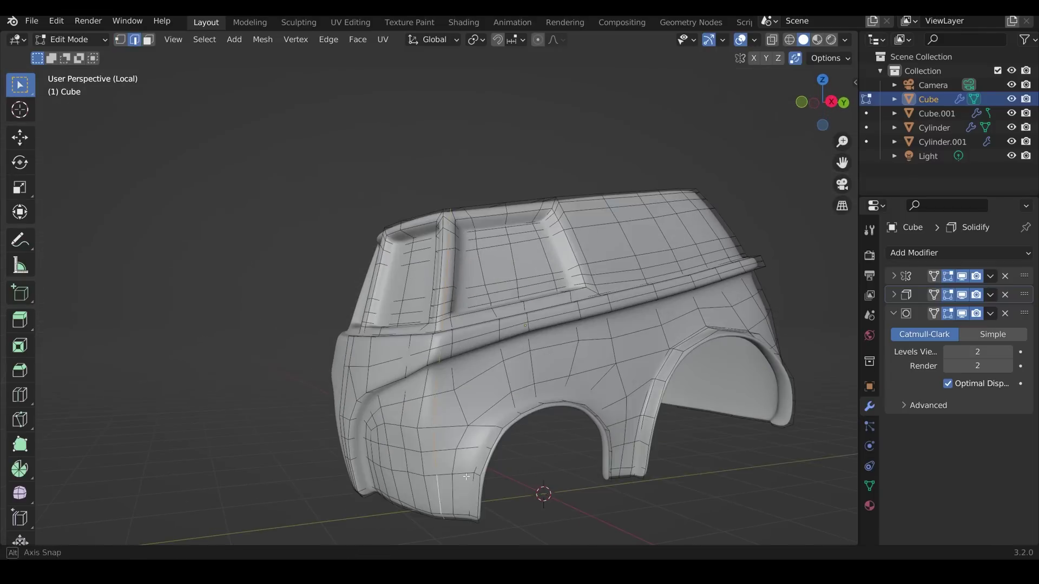
{"action": "key", "text": "ctrl+x"}
{"action": "middle_click_drag", "start_coordinate": [466, 477], "coordinate": [442, 403]}
{"action": "left_click", "coordinate": [423, 445]}
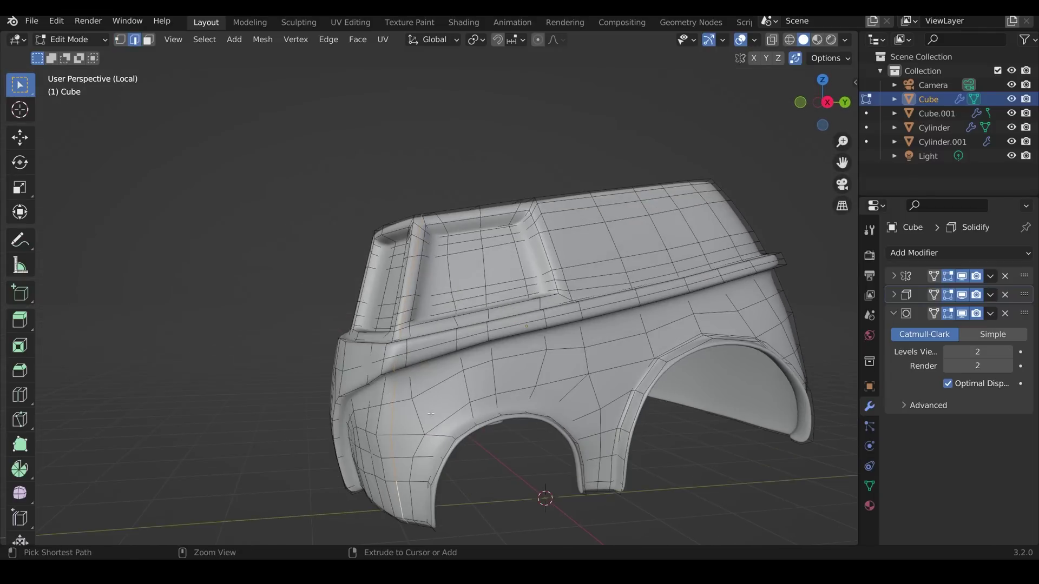
{"action": "scroll", "coordinate": [441, 404], "scroll_direction": "up", "scroll_amount": 3}
{"action": "key", "text": "1"}
{"action": "key", "text": "ctrl+x"}
{"action": "key", "text": "g"}
{"action": "key", "text": "g"}
{"action": "left_click", "coordinate": [446, 393]}
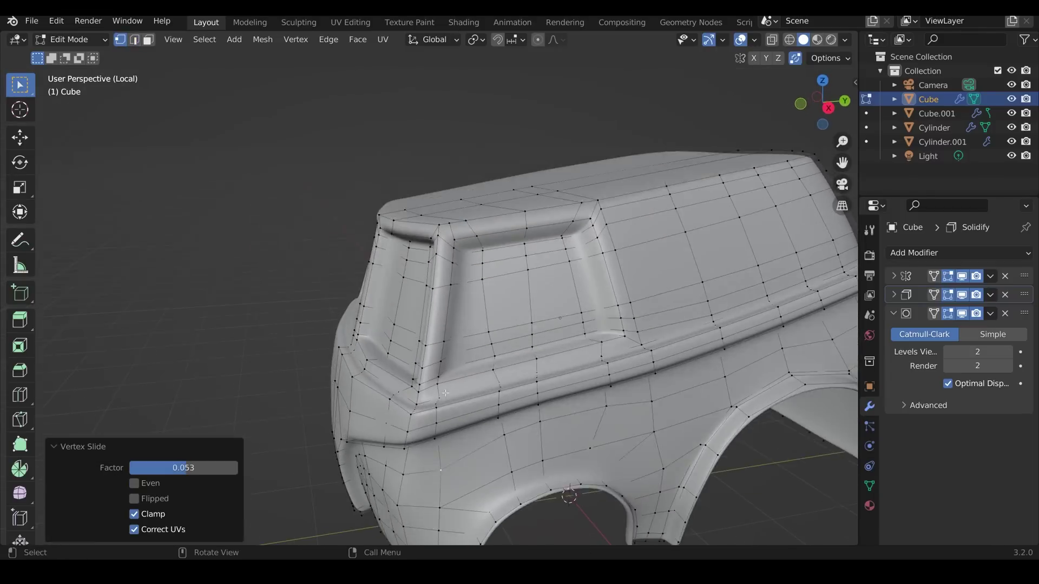
{"action": "key", "text": "ctrl+x"}
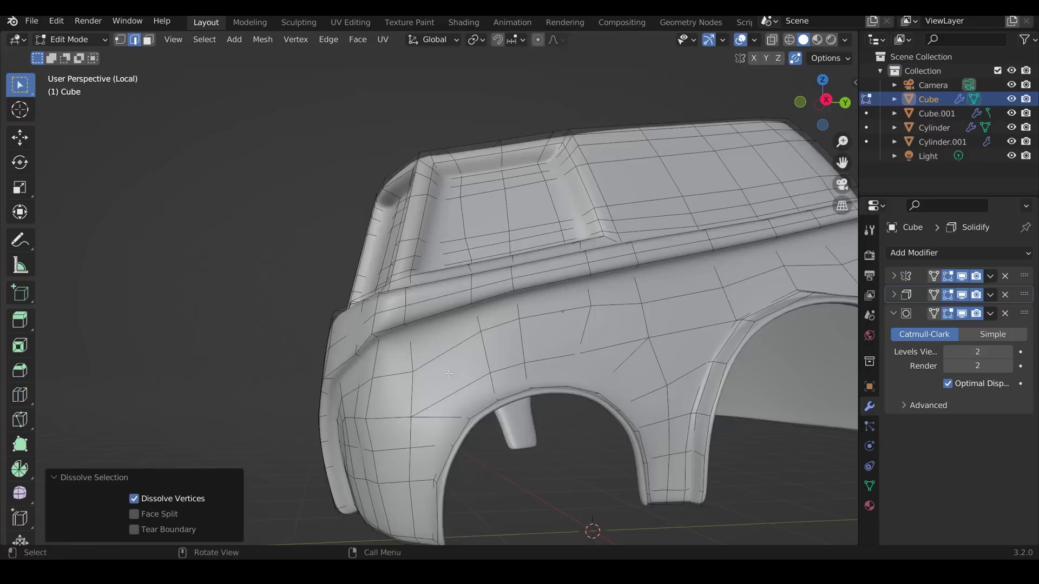
Step: Outline the door panel with an edge path and reposition its edges, discarding a trial bevel
{"action": "key", "text": "2"}
{"action": "key", "text": "g"}
{"action": "key", "text": "g"}
{"action": "left_click", "coordinate": [442, 391]}
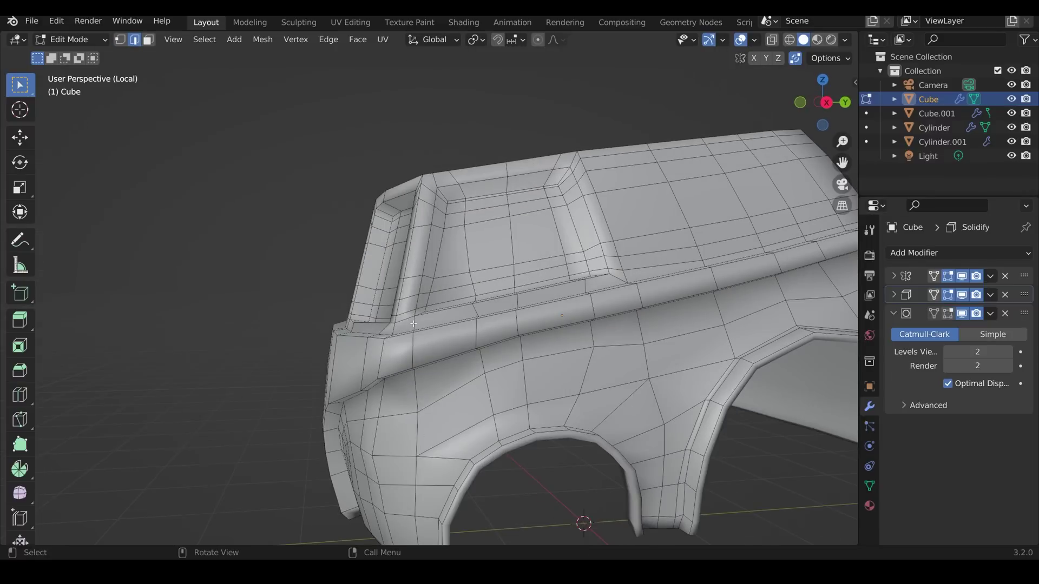
{"action": "left_click", "coordinate": [553, 268], "text": "ctrl"}
{"action": "scroll", "coordinate": [553, 268], "scroll_direction": "up", "scroll_amount": 2}
{"action": "scroll", "coordinate": [554, 214], "scroll_direction": "down", "scroll_amount": 3}
{"action": "middle_click_drag", "start_coordinate": [554, 214], "coordinate": [563, 322]}
{"action": "left_click", "coordinate": [625, 346]}
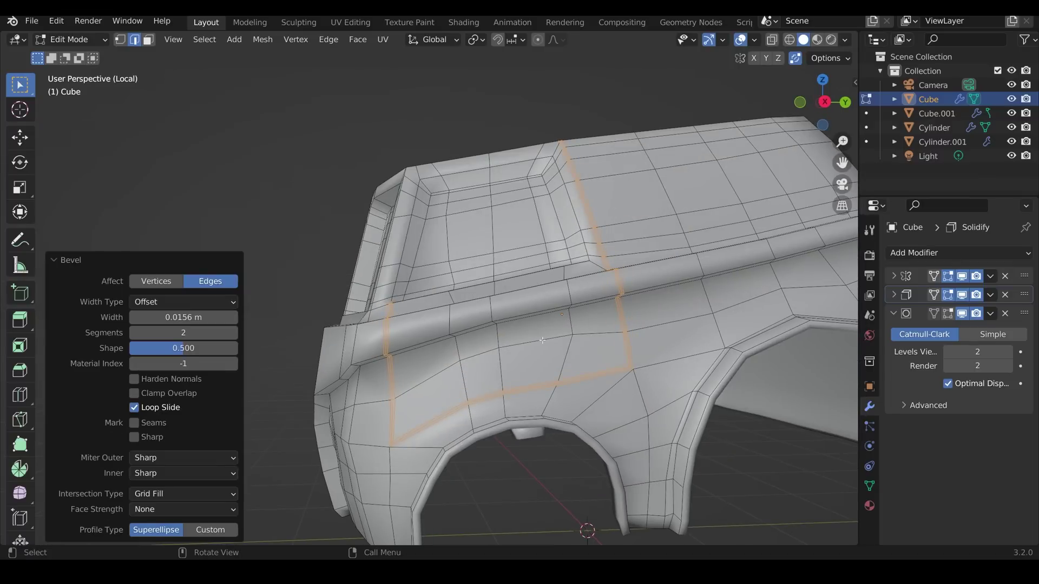
{"action": "key", "text": "ctrl+z"}
{"action": "left_click", "coordinate": [632, 345]}
Step: Show the smoothed surface while editing and check the body shape from several angles
{"action": "middle_click_drag", "start_coordinate": [632, 344], "coordinate": [1010, 334]}
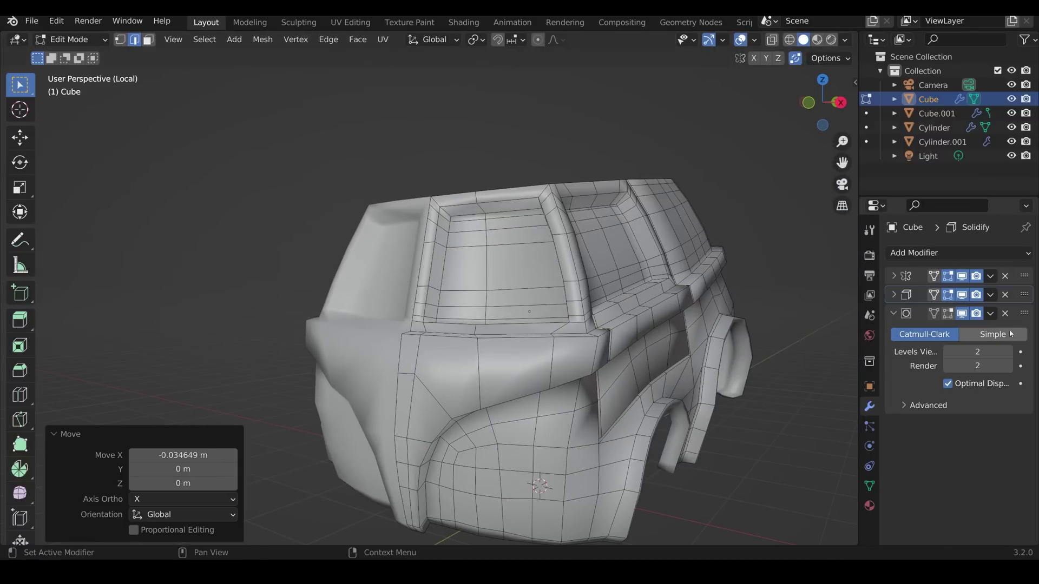
{"action": "left_click", "coordinate": [950, 314]}
{"action": "middle_click_drag", "start_coordinate": [776, 336], "coordinate": [660, 375]}
{"action": "key", "text": "Tab"}
{"action": "scroll", "coordinate": [659, 375], "scroll_direction": "down", "scroll_amount": 5}
{"action": "middle_click_drag", "start_coordinate": [571, 388], "coordinate": [652, 366]}
{"action": "key", "text": "Tab"}
{"action": "scroll", "coordinate": [469, 373], "scroll_direction": "up", "scroll_amount": 8}
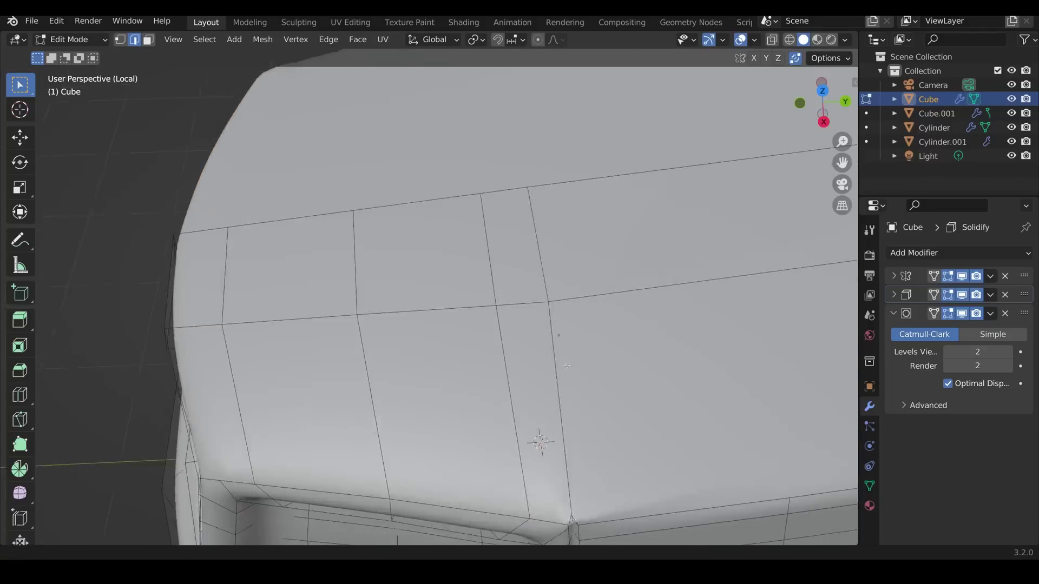
Step: Dissolve the extra roof-corner vertex and add a new edge loop across the roof
{"action": "key", "text": "shift+v"}
{"action": "left_click", "coordinate": [500, 346]}
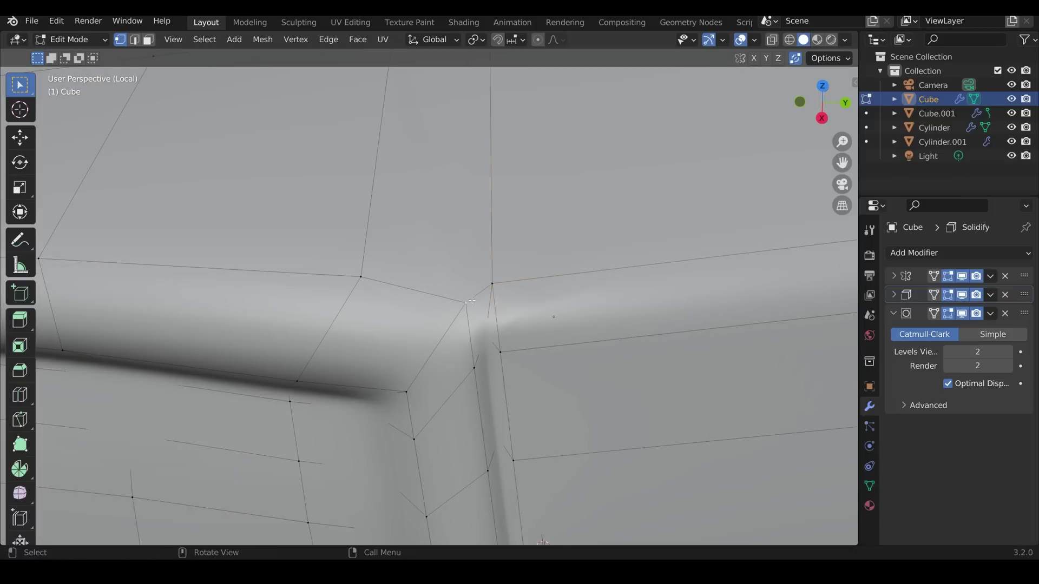
{"action": "key", "text": "ctrl+x"}
{"action": "scroll", "coordinate": [499, 342], "scroll_direction": "down", "scroll_amount": 5}
{"action": "key", "text": "2"}
{"action": "key", "text": "ctrl+r"}
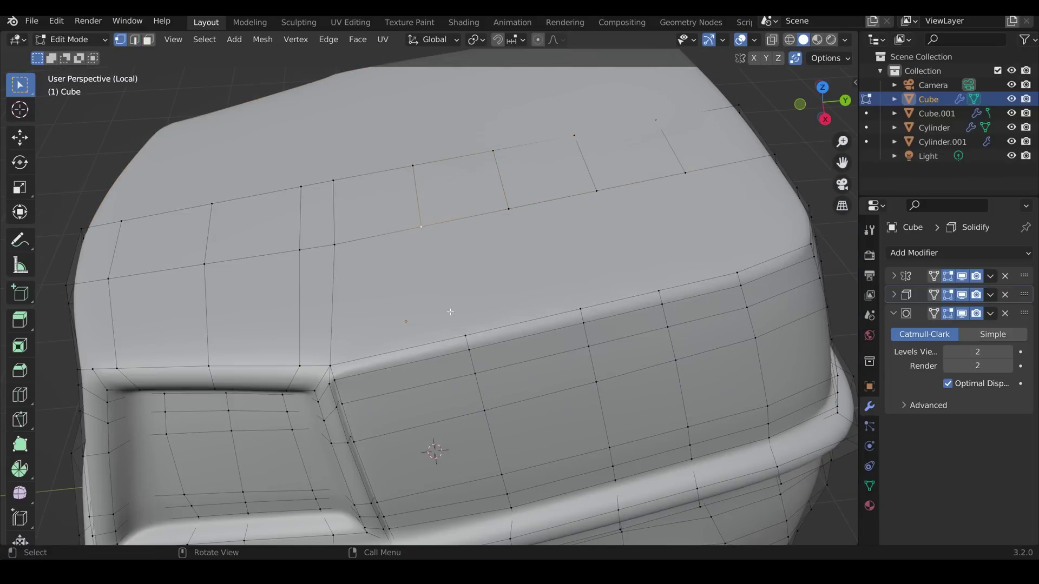
{"action": "middle_click_drag", "start_coordinate": [688, 194], "coordinate": [550, 319]}
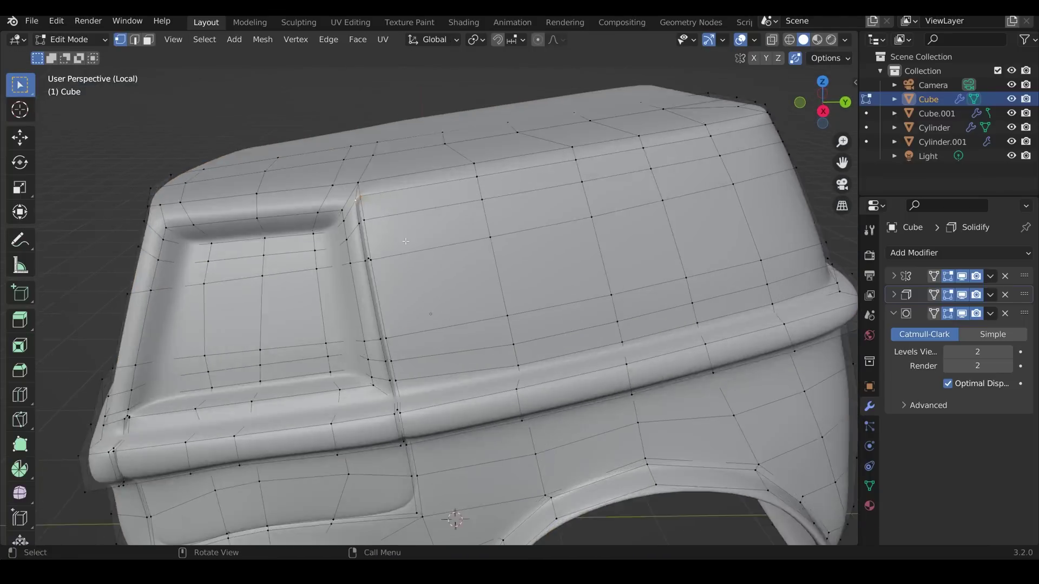
{"action": "left_click", "coordinate": [416, 188]}
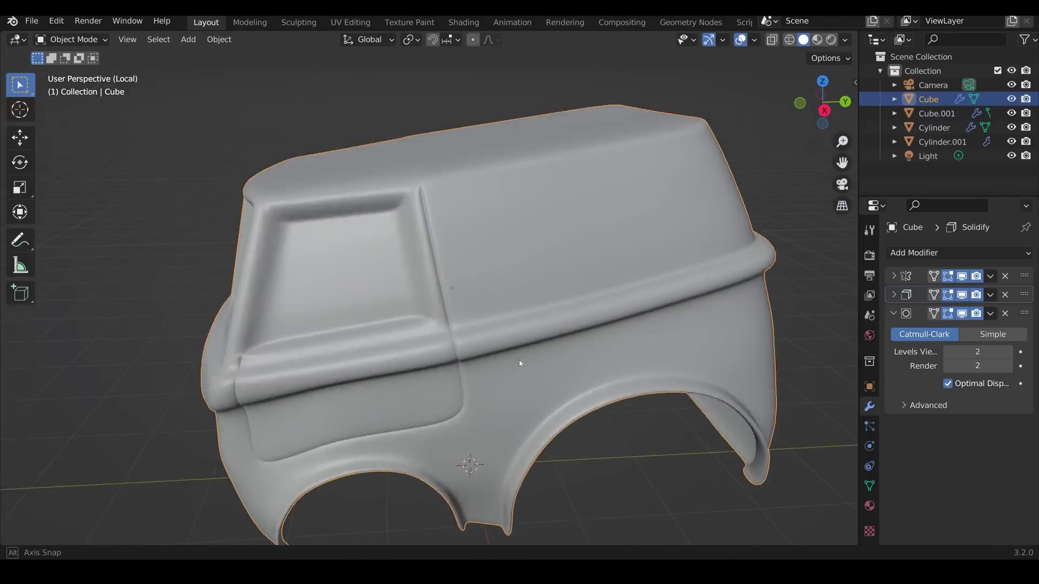
{"action": "middle_click_drag", "start_coordinate": [522, 365], "coordinate": [413, 362]}
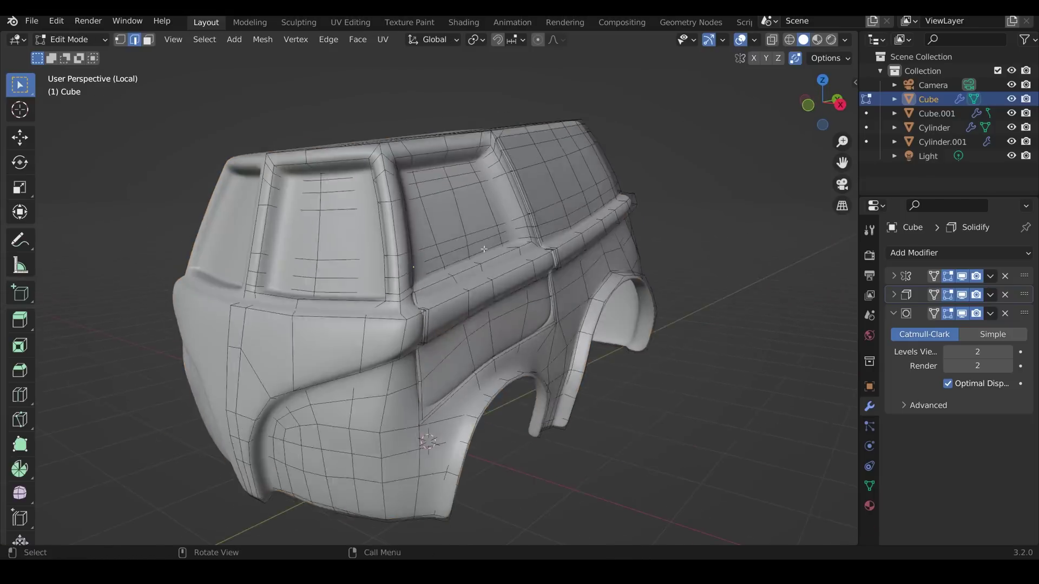
Step: Select the side window face and slide its frame loops tighter, a corner vertex by 0.322
{"action": "left_click", "coordinate": [443, 244], "text": "ctrl"}
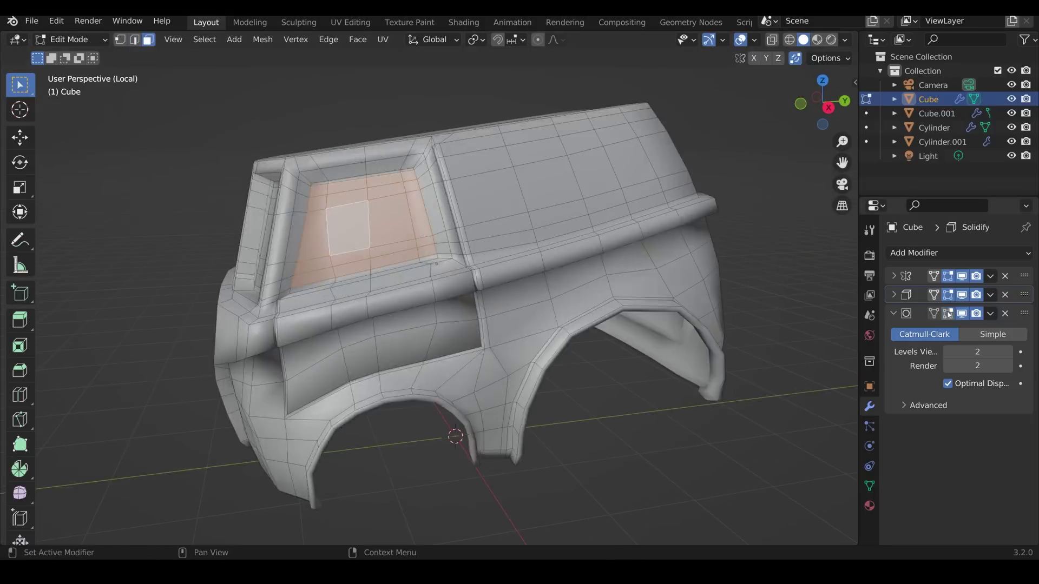
{"action": "middle_click_drag", "start_coordinate": [449, 325], "coordinate": [466, 287]}
{"action": "scroll", "coordinate": [471, 319], "scroll_direction": "up", "scroll_amount": 4}
{"action": "scroll", "coordinate": [465, 316], "scroll_direction": "down", "scroll_amount": 4}
{"action": "scroll", "coordinate": [465, 287], "scroll_direction": "up", "scroll_amount": 3}
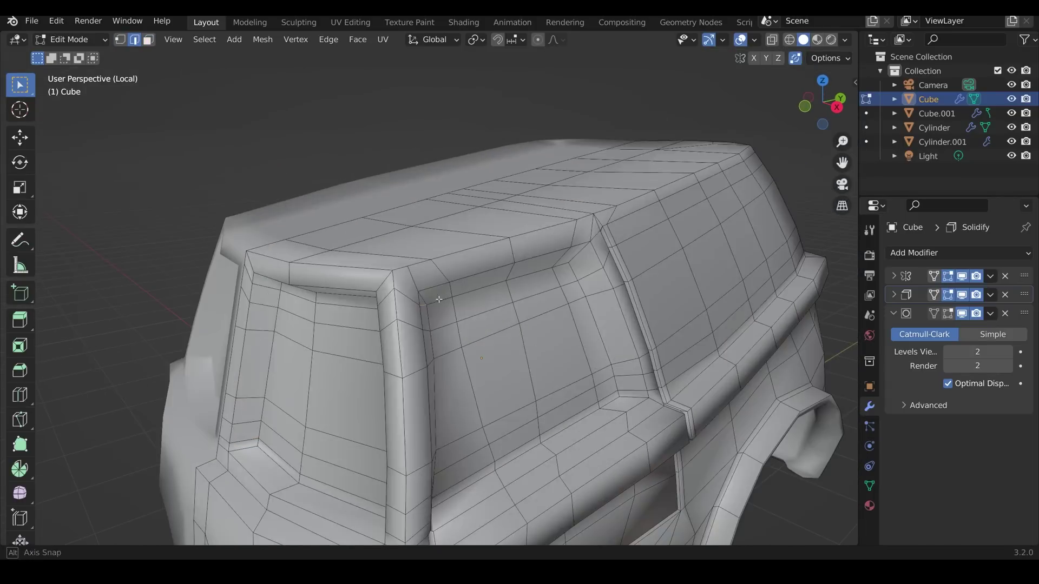
{"action": "middle_click_drag", "start_coordinate": [433, 303], "coordinate": [440, 306]}
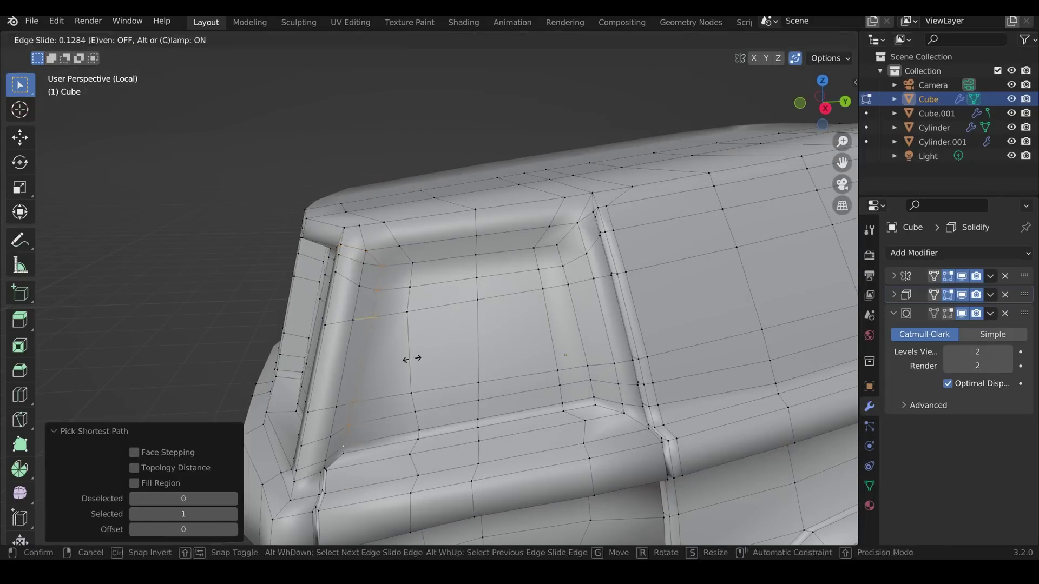
{"action": "left_click", "coordinate": [508, 225]}
{"action": "key", "text": "t"}
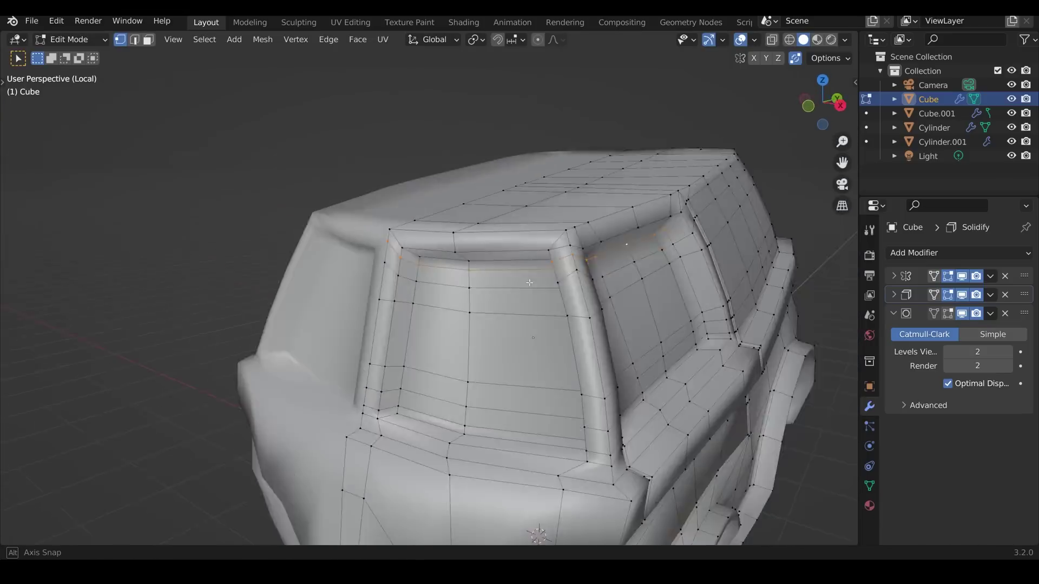
{"action": "mouse_move", "coordinate": [471, 297]}
{"action": "middle_mouse_down"}
{"action": "mouse_move", "coordinate": [455, 296]}
{"action": "mouse_move", "coordinate": [467, 297]}
{"action": "middle_mouse_up"}
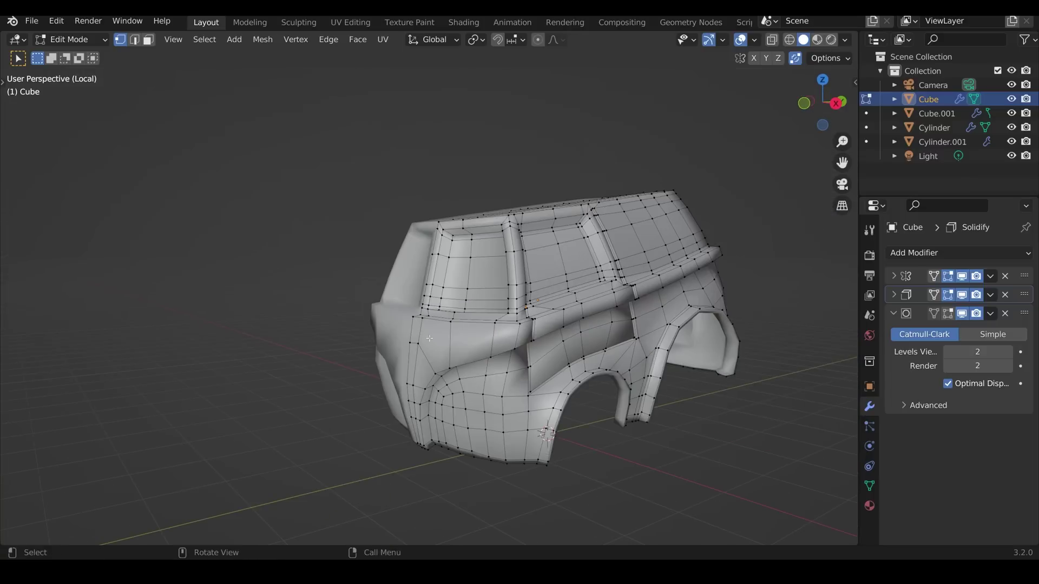
Step: Loop-cut across the body, then select and grow the window faces and separate them
{"action": "key", "text": "ctrl+r"}
{"action": "left_click", "coordinate": [452, 344]}
{"action": "middle_click_drag", "start_coordinate": [451, 345], "coordinate": [620, 407]}
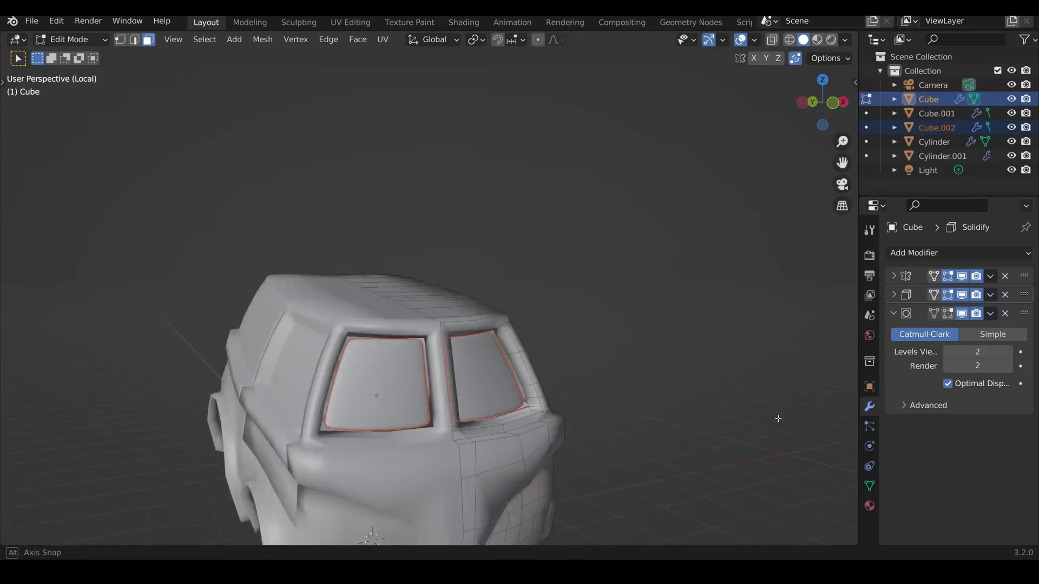
{"action": "middle_click_drag", "start_coordinate": [698, 400], "coordinate": [579, 389]}
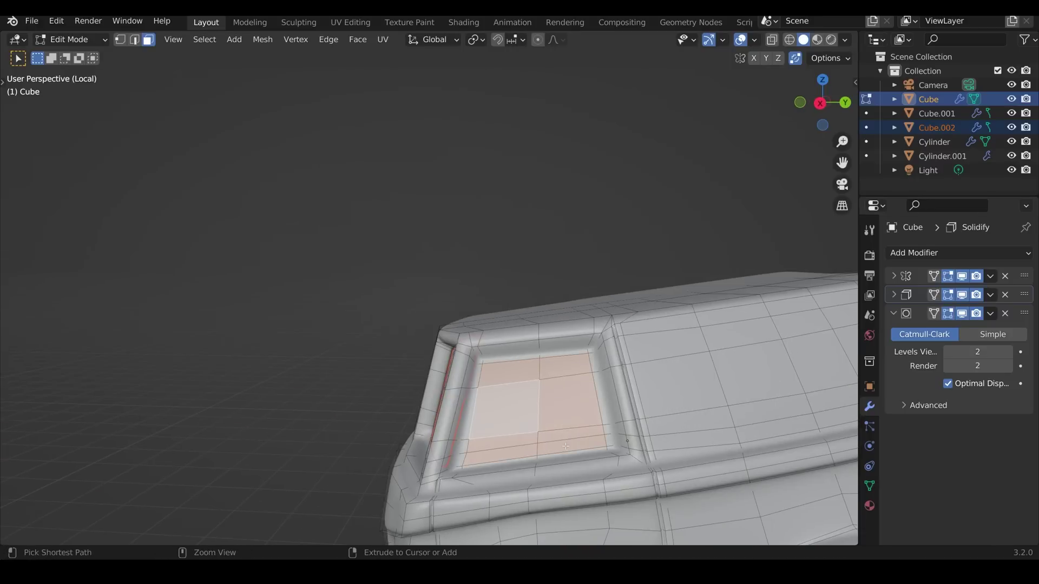
{"action": "key", "text": "ctrl+KP_Add"}
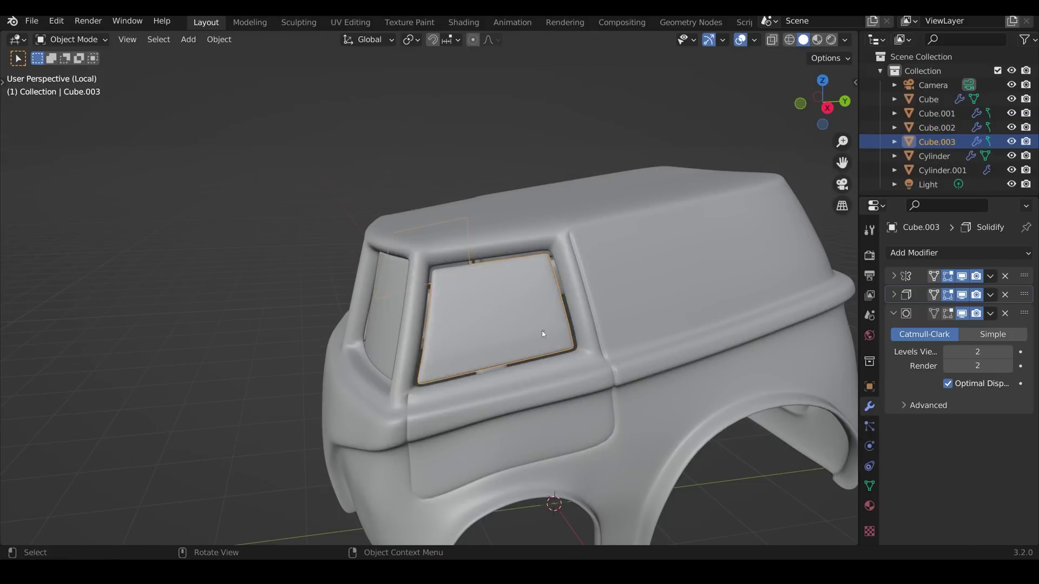
{"action": "right_click", "coordinate": [544, 333]}
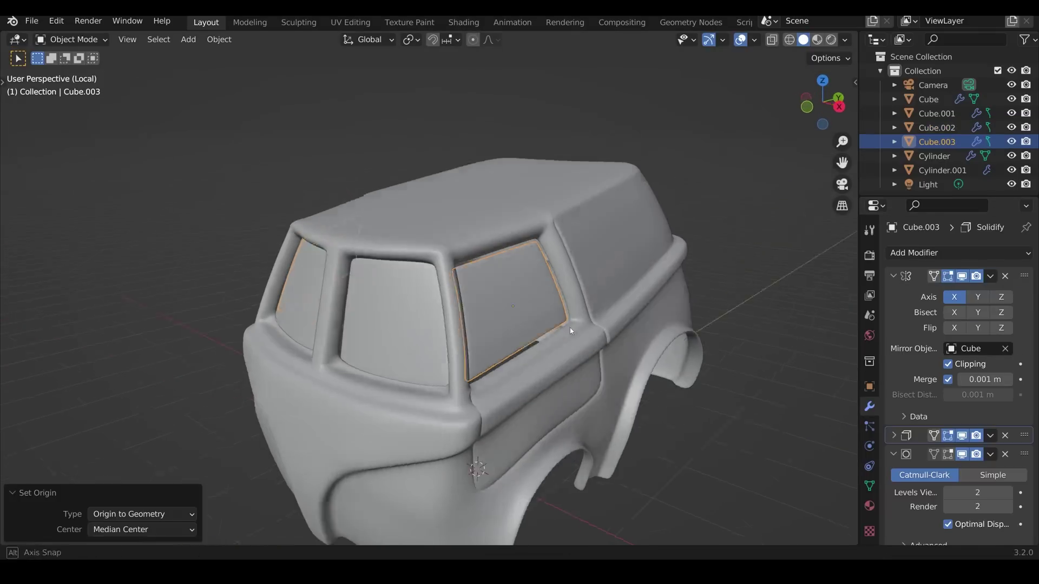
Step: Add a cylinder mesh to serve as a headlight
{"action": "key", "text": "shift+a"}
{"action": "mouse_move", "coordinate": [487, 275]}
{"action": "left_click", "coordinate": [600, 345]}
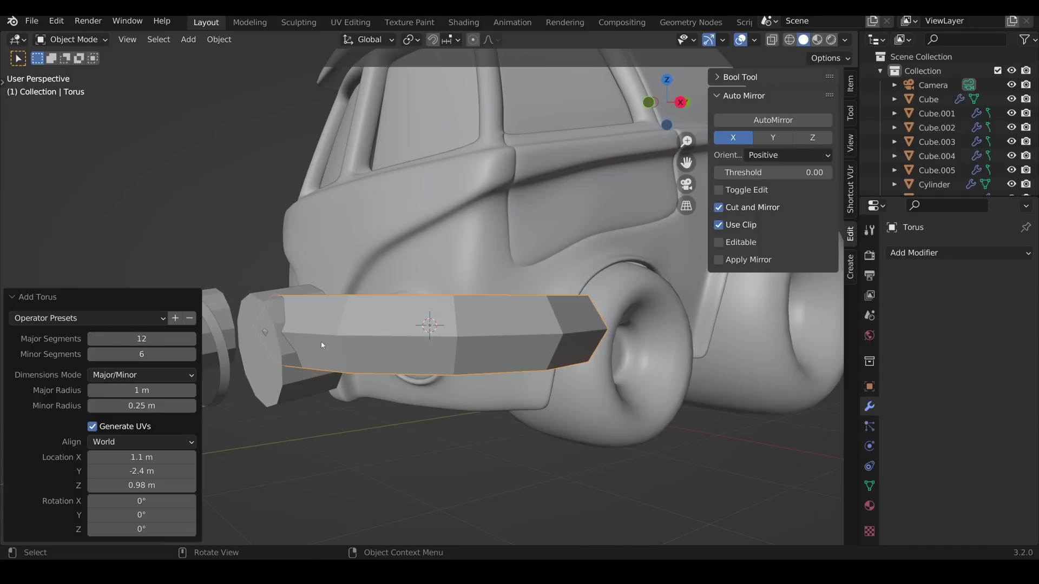
Step: Rotate the new torus 90° on X to stand it upright around the headlight
{"action": "key", "text": "r"}
{"action": "key", "text": "x"}
{"action": "key", "text": "9"}
{"action": "key", "text": "0"}
{"action": "key", "text": "Return"}
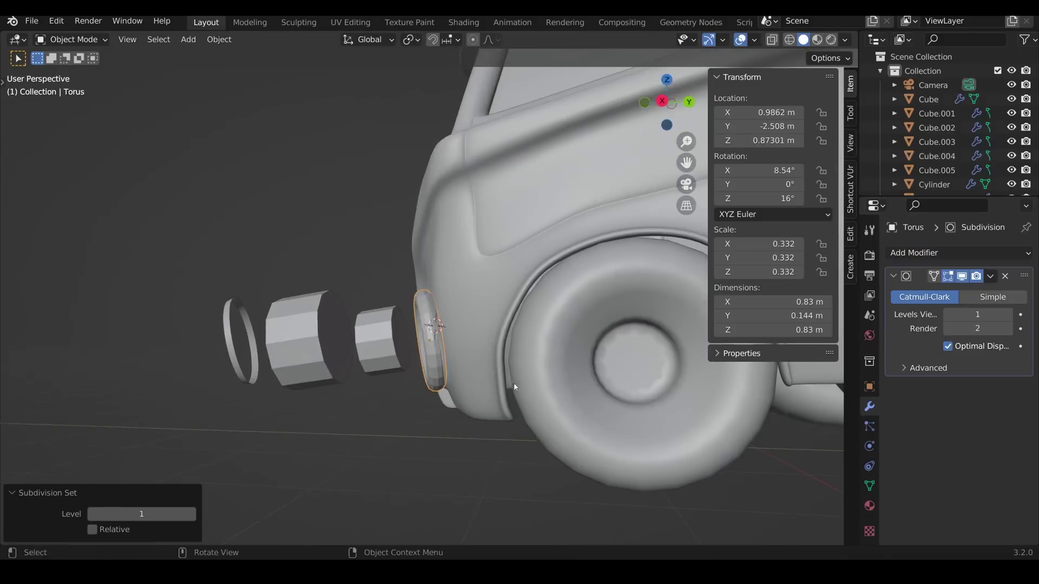
{"action": "key", "text": "Tab"}
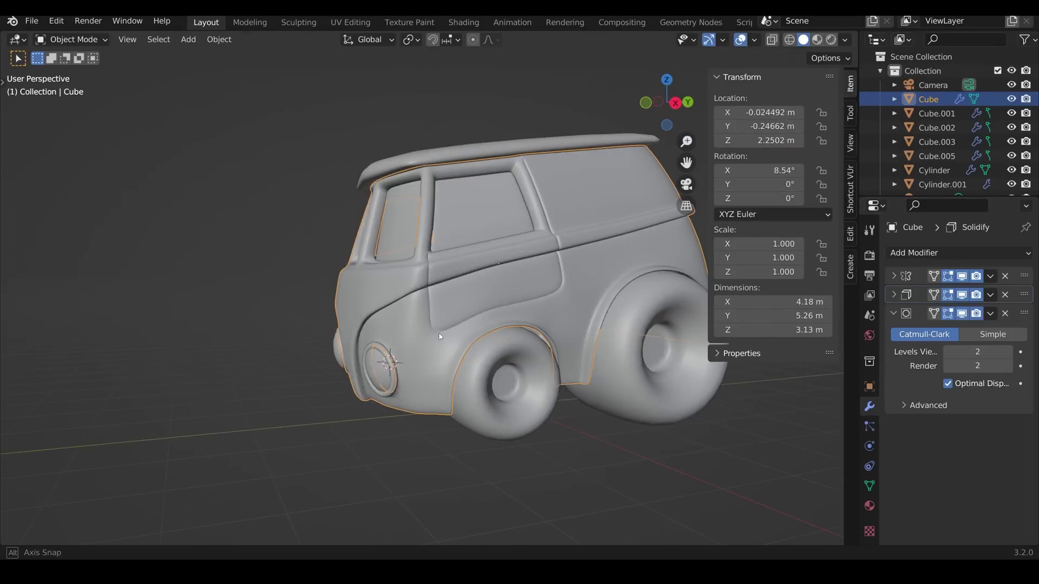
Step: In front view, add a Circle mesh for the VW logo and adjust its vertex count
{"action": "key", "text": "KP_1"}
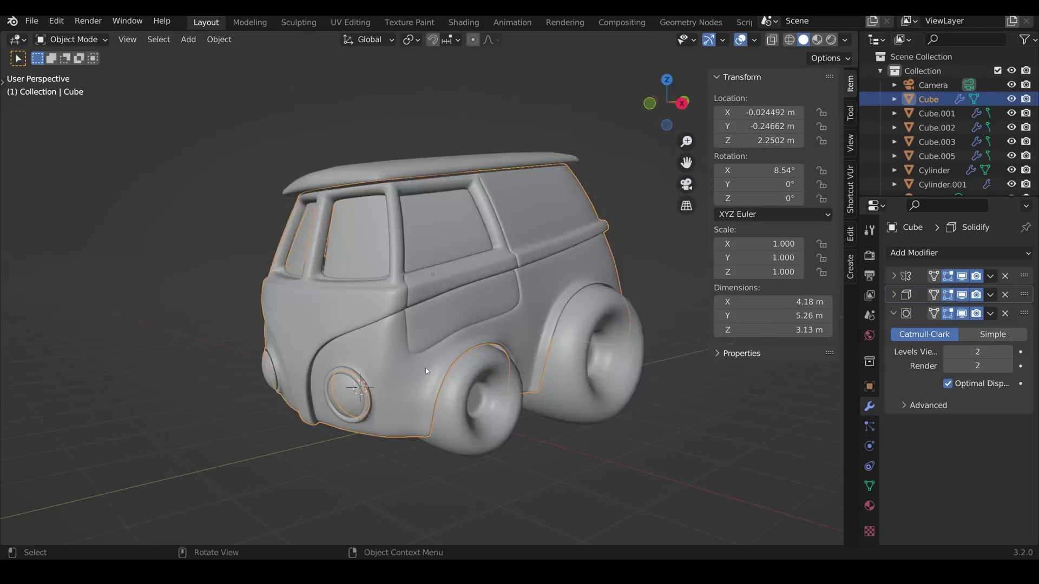
{"action": "key", "text": "shift+a"}
{"action": "mouse_move", "coordinate": [420, 281]}
{"action": "left_click", "coordinate": [494, 304]}
{"action": "left_click", "coordinate": [150, 382]}
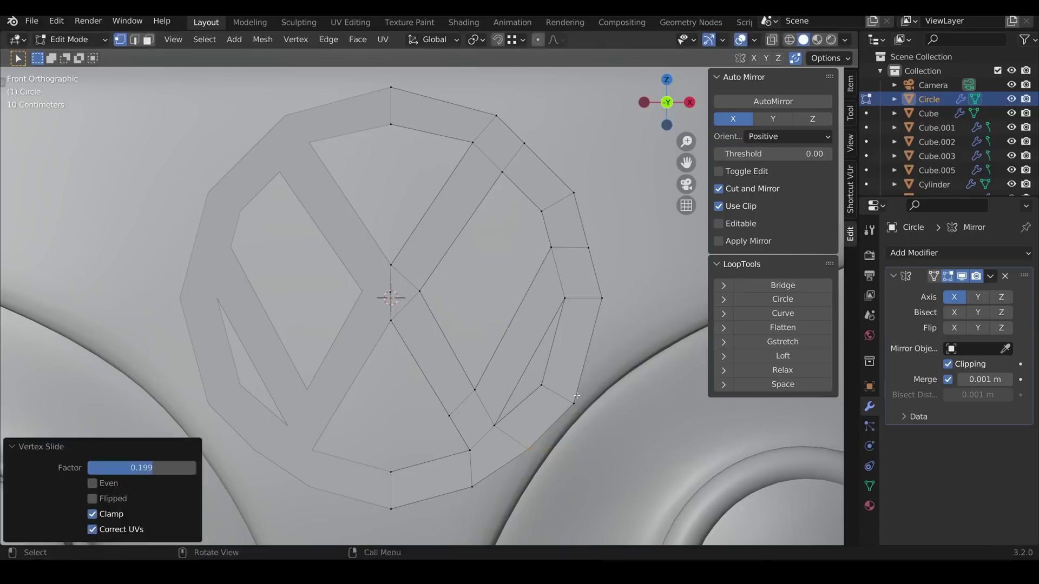
Step: Add a centred loop cut to the logo strip and move the ring's lower-right vertices
{"action": "key", "text": "ctrl+r"}
{"action": "left_click", "coordinate": [568, 346]}
{"action": "right_click", "coordinate": [568, 346]}
{"action": "left_click_drag", "start_coordinate": [546, 338], "coordinate": [595, 364]}
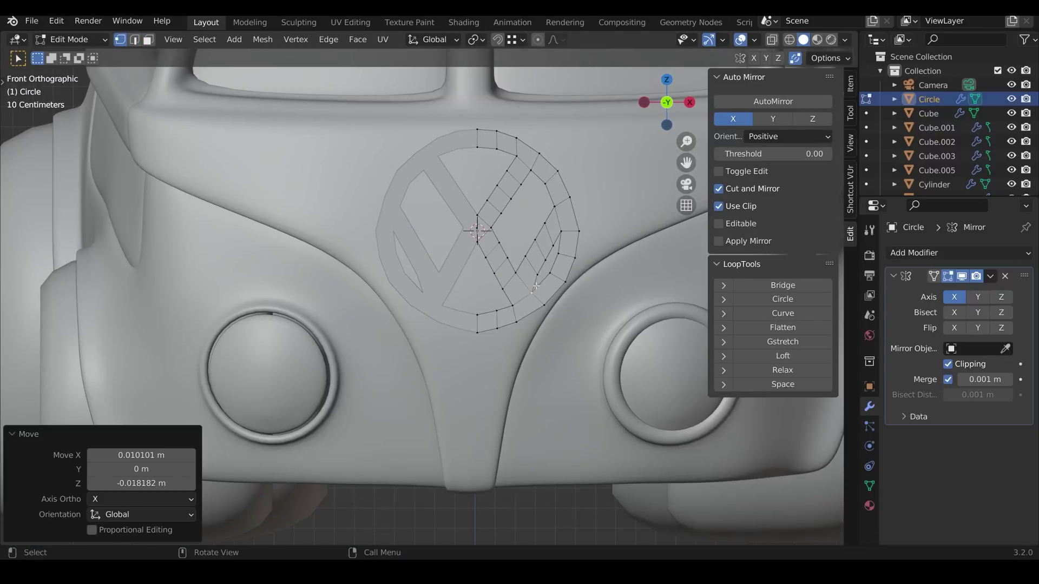
{"action": "scroll", "coordinate": [547, 325], "scroll_direction": "up", "scroll_amount": 6}
{"action": "key", "text": "k"}
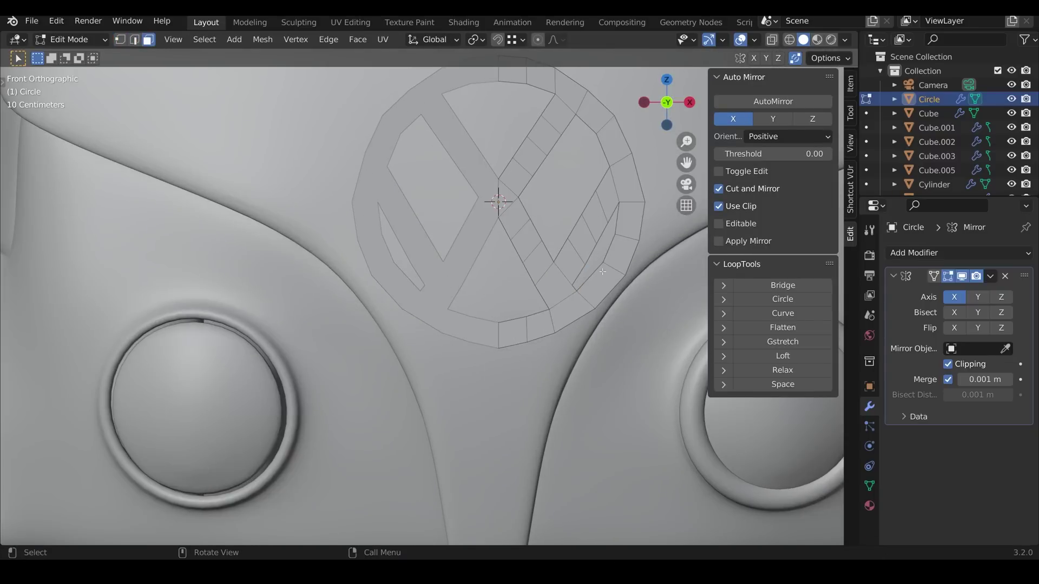
{"action": "scroll", "coordinate": [552, 316], "scroll_direction": "down", "scroll_amount": 5}
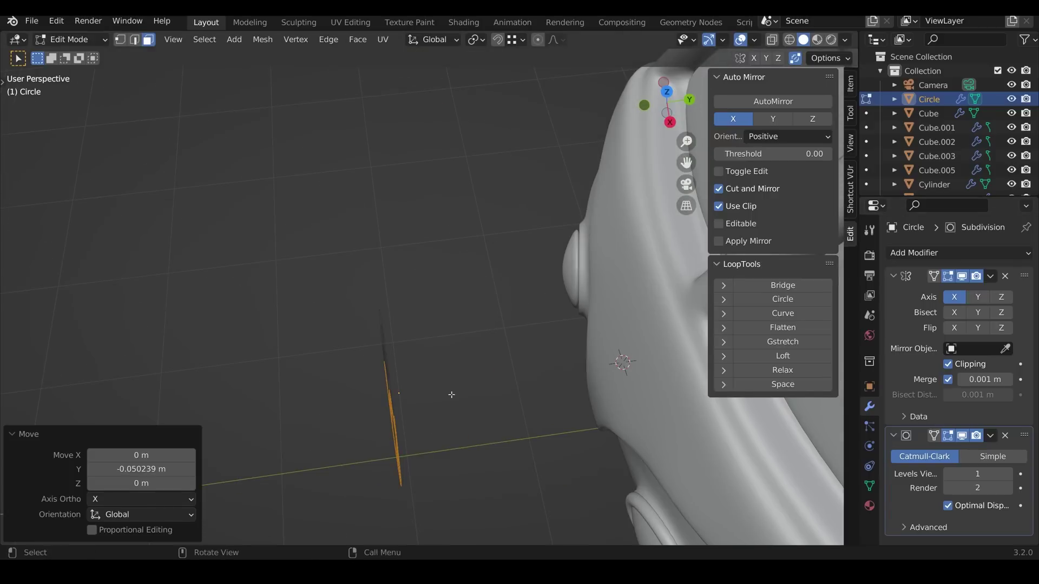
{"action": "middle_click_drag", "start_coordinate": [452, 395], "coordinate": [514, 412]}
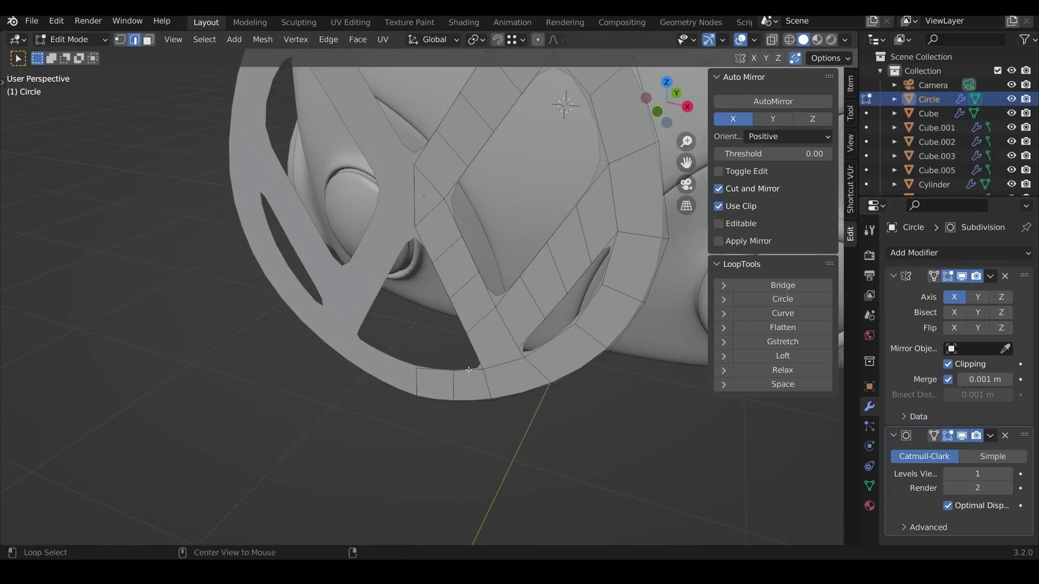
{"action": "scroll", "coordinate": [508, 185], "scroll_direction": "down", "scroll_amount": 5}
Step: Extrude the logo's edges and raise their bevel weight
{"action": "key", "text": "e"}
{"action": "scroll", "coordinate": [531, 389], "scroll_direction": "up", "scroll_amount": 5}
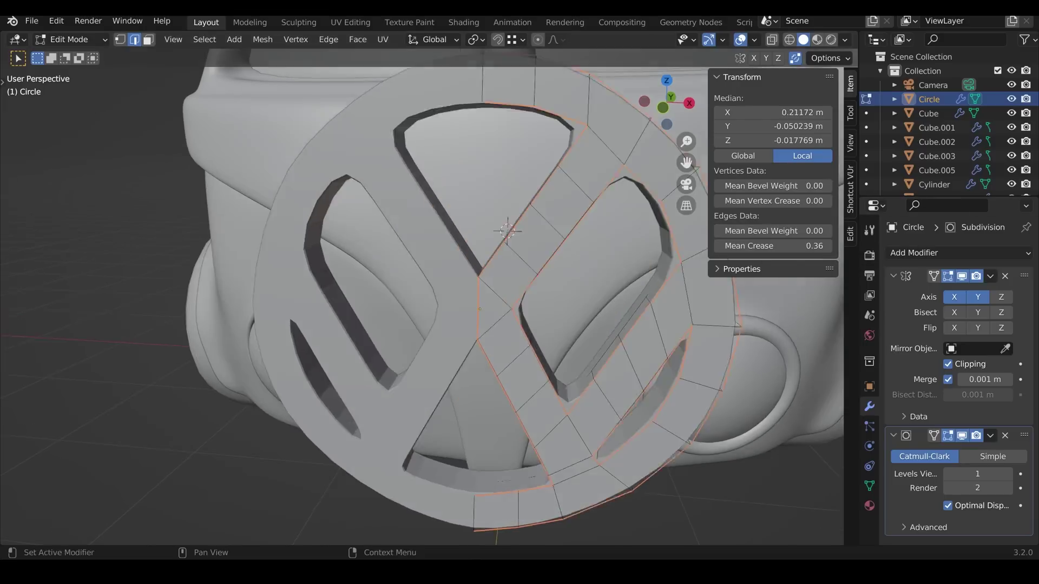
{"action": "middle_click_drag", "start_coordinate": [476, 282], "coordinate": [390, 286]}
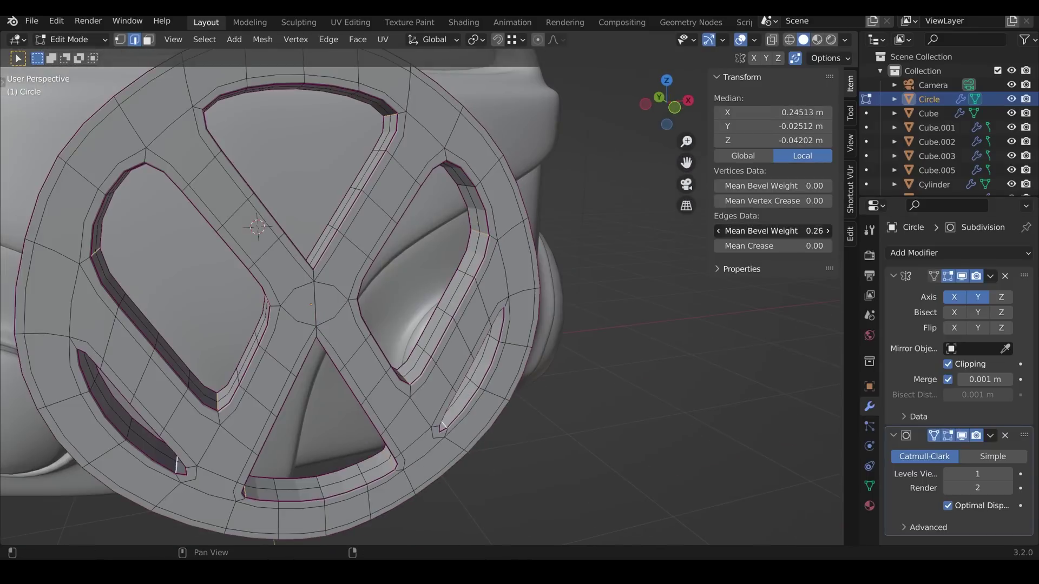
{"action": "left_click_drag", "start_coordinate": [774, 231], "coordinate": [812, 231]}
{"action": "middle_click_drag", "start_coordinate": [693, 325], "coordinate": [646, 334]}
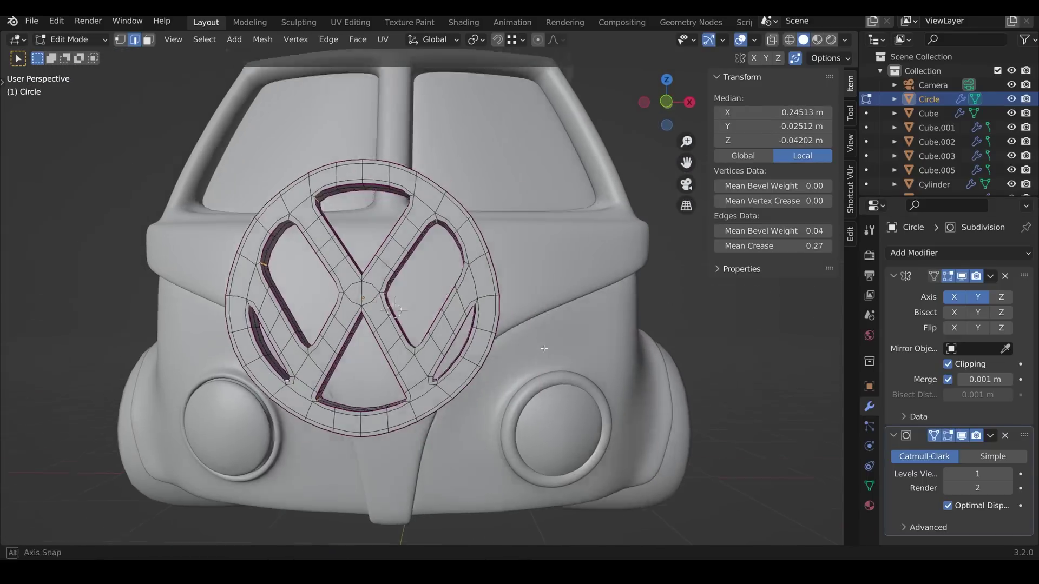
Step: Add another loop cut to the logo and merge its duplicate vertices by distance
{"action": "key", "text": "ctrl+r"}
{"action": "left_click", "coordinate": [384, 303]}
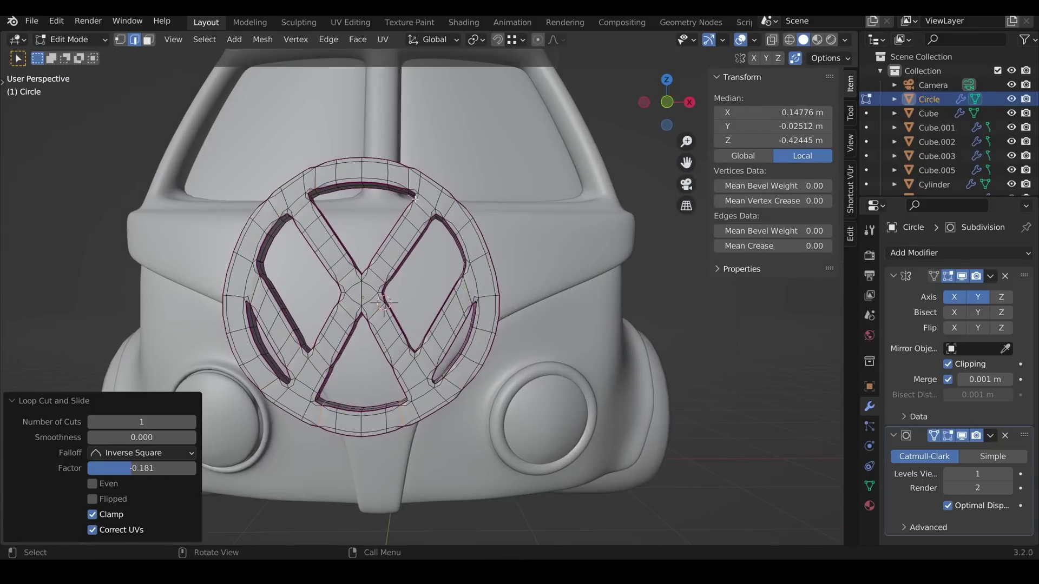
{"action": "key", "text": "a"}
{"action": "middle_click_drag", "start_coordinate": [414, 198], "coordinate": [562, 309]}
{"action": "key", "text": "m"}
{"action": "left_click", "coordinate": [542, 314]}
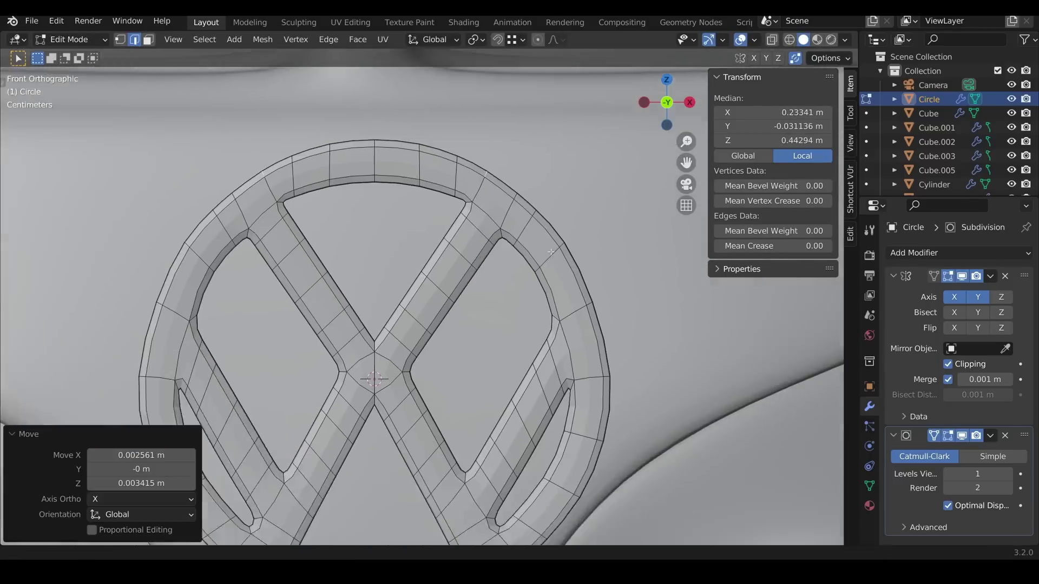
{"action": "key", "text": "g"}
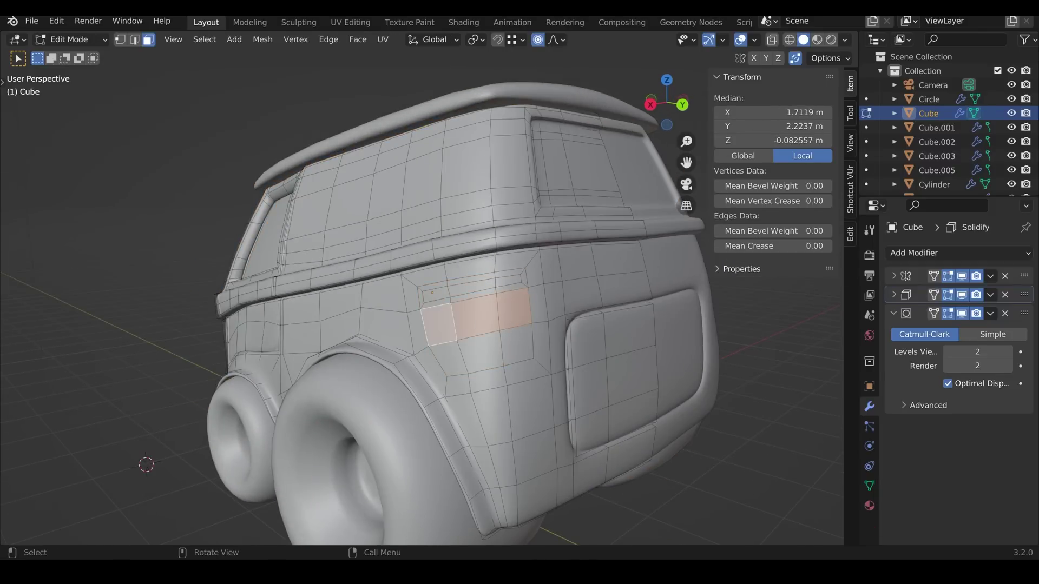
Step: Extrude the vent strips on the van's rear side inward and scale them
{"action": "key", "text": "g"}
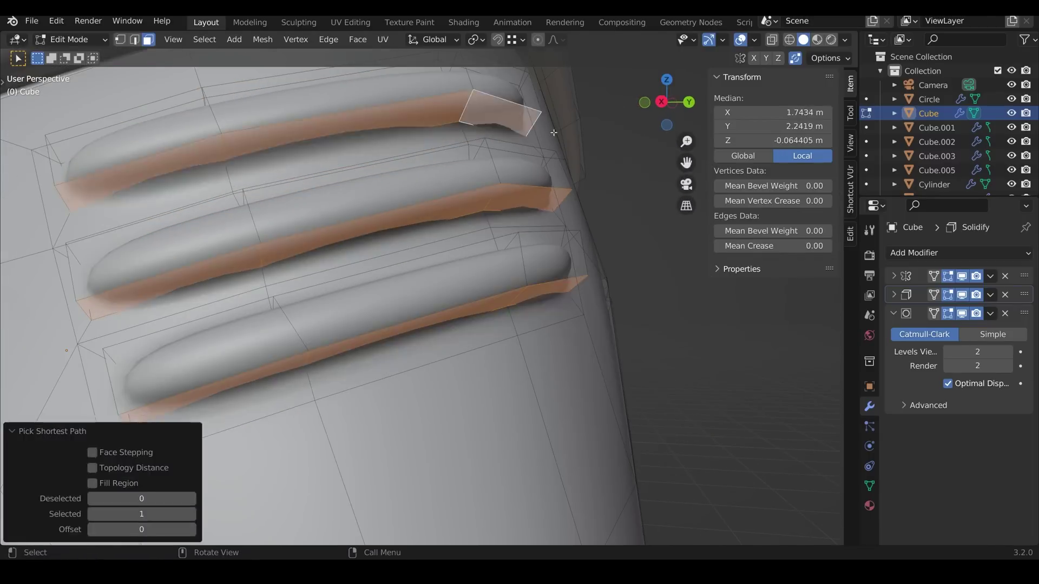
{"action": "key", "text": "e"}
{"action": "left_click", "coordinate": [548, 130]}
{"action": "key", "text": "s"}
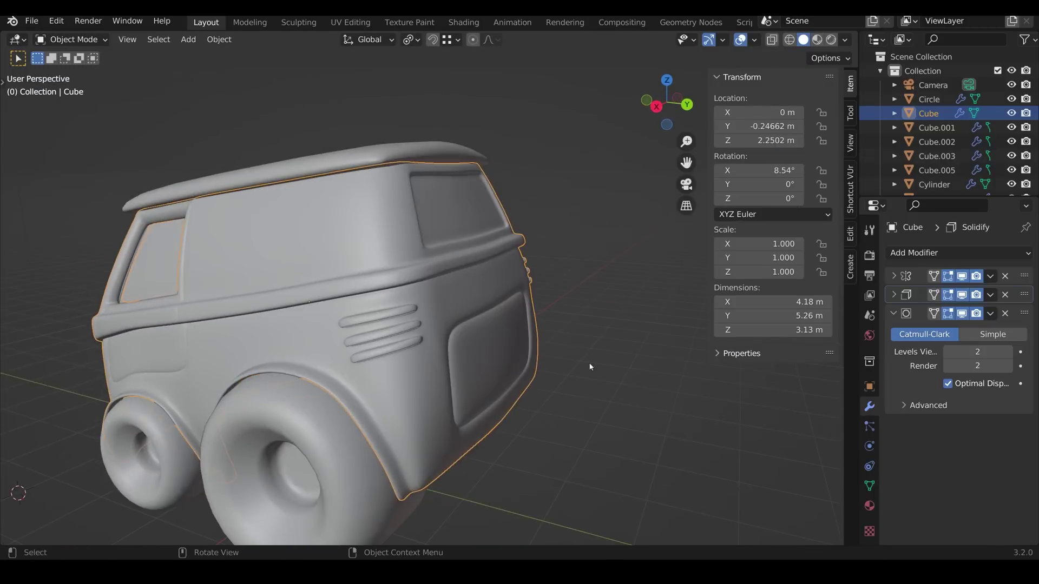
{"action": "middle_click_drag", "start_coordinate": [590, 367], "coordinate": [406, 395]}
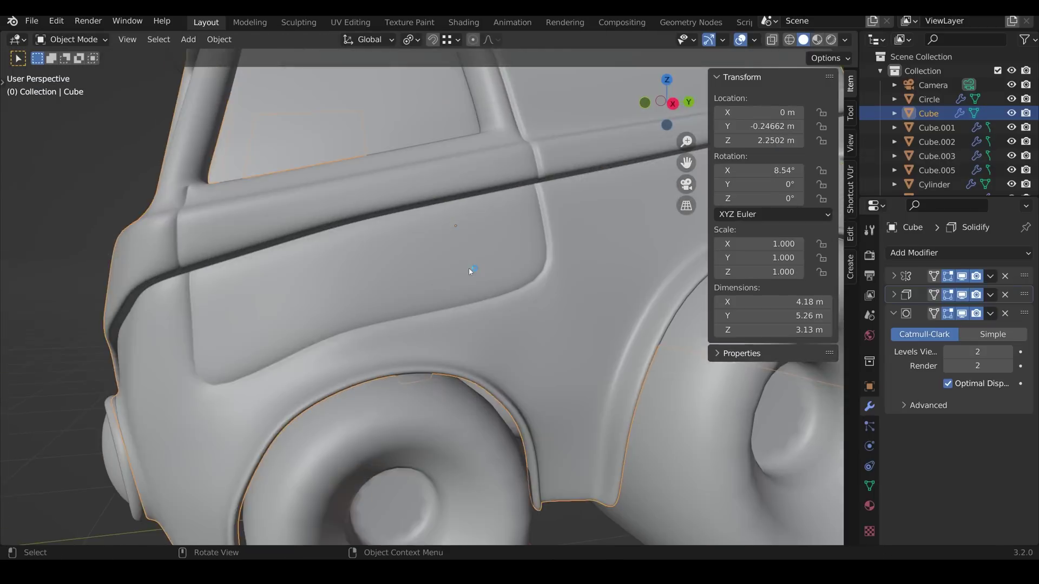
Step: Select the linked door-handle geometry on the body and move it into place
{"action": "key", "text": "Tab"}
{"action": "left_click", "coordinate": [462, 263]}
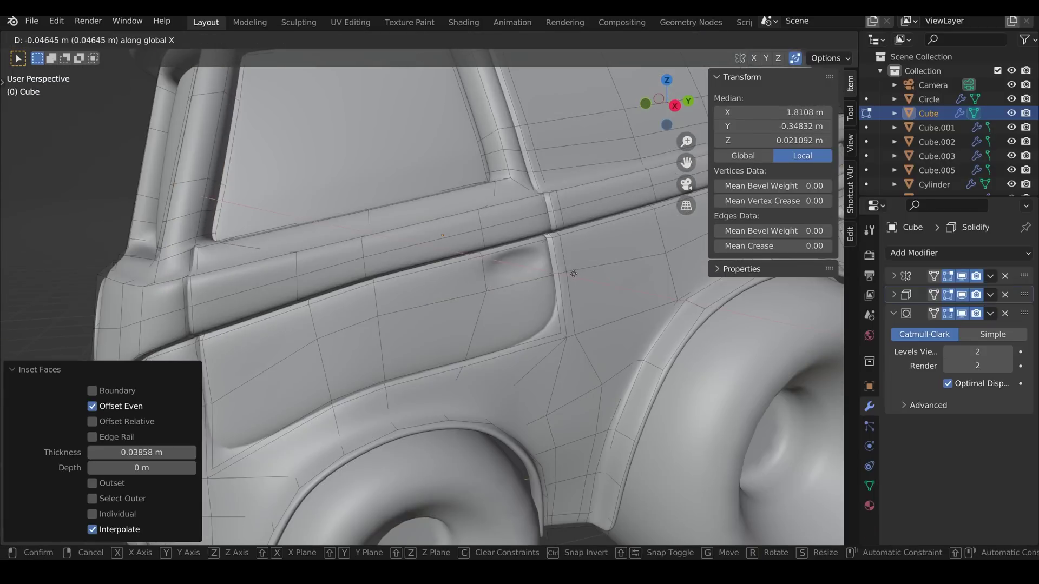
{"action": "key", "text": "ctrl+l"}
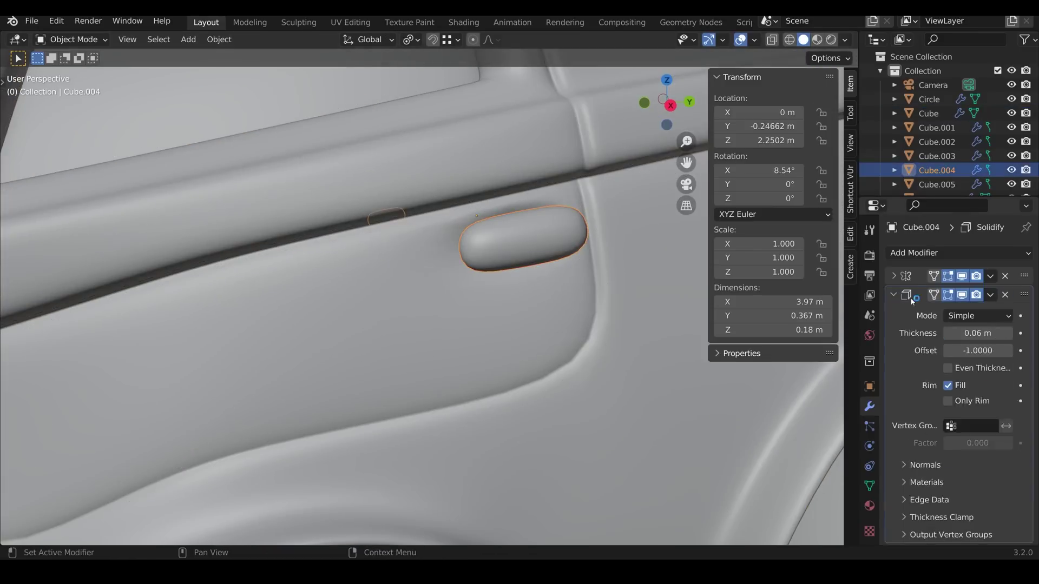
{"action": "key", "text": "g"}
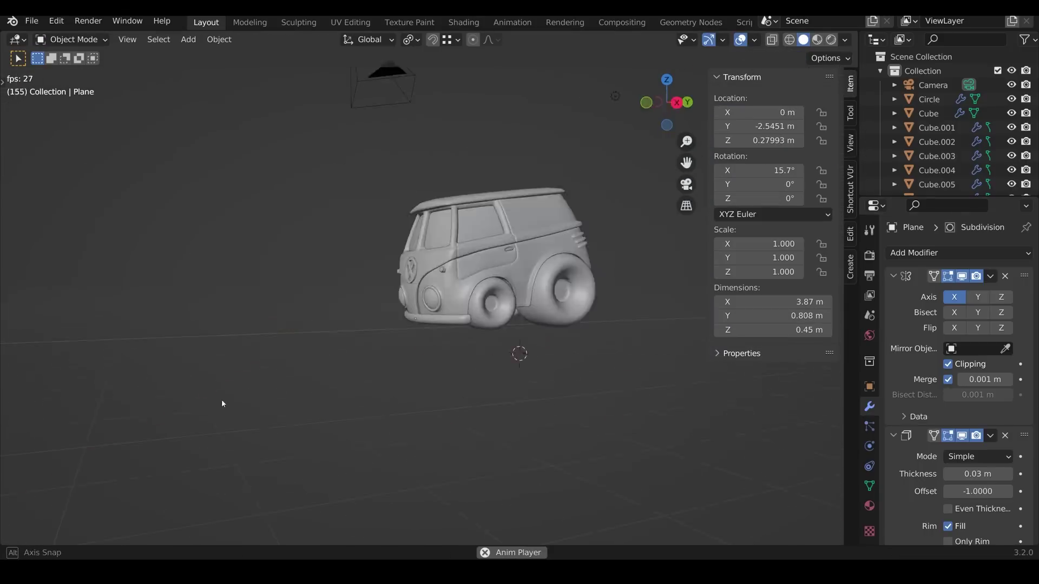
Step: Scale the bumper along Z and slide edges and vertices on the van front
{"action": "key", "text": "s"}
{"action": "key", "text": "z"}
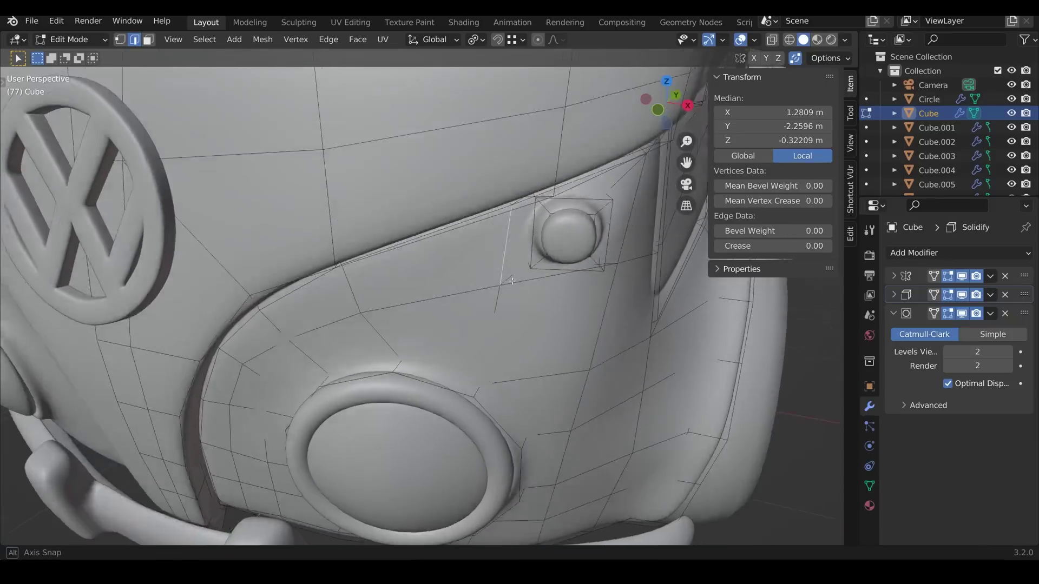
{"action": "key", "text": "g"}
{"action": "key", "text": "g"}
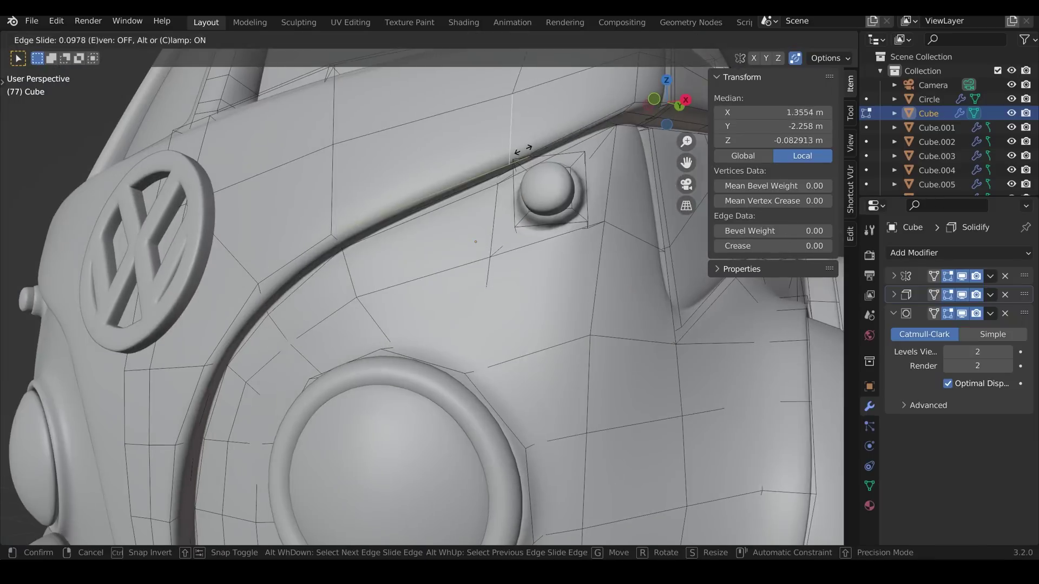
{"action": "left_click", "coordinate": [512, 191]}
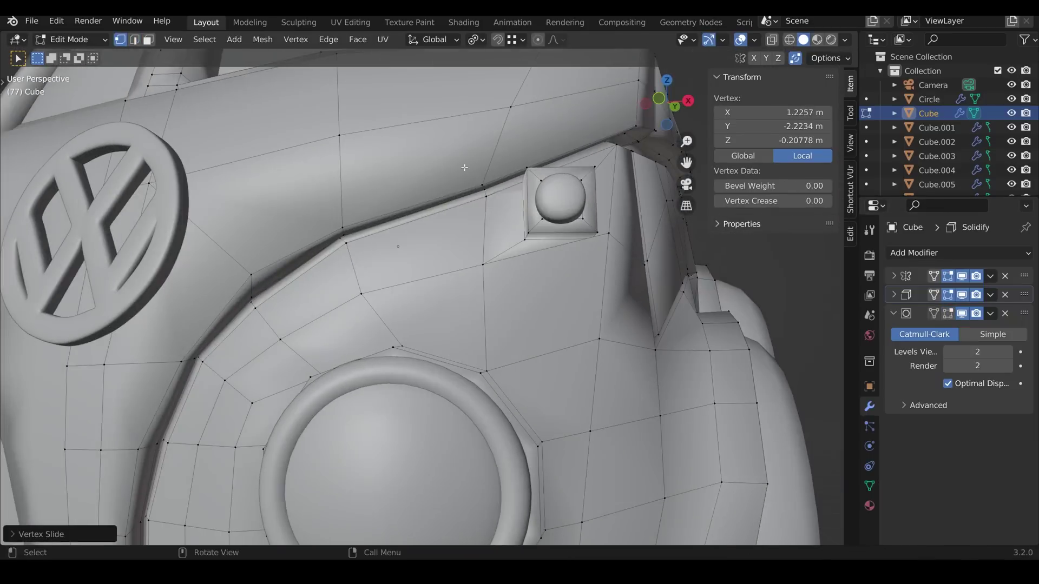
{"action": "key", "text": "g"}
{"action": "key", "text": "g"}
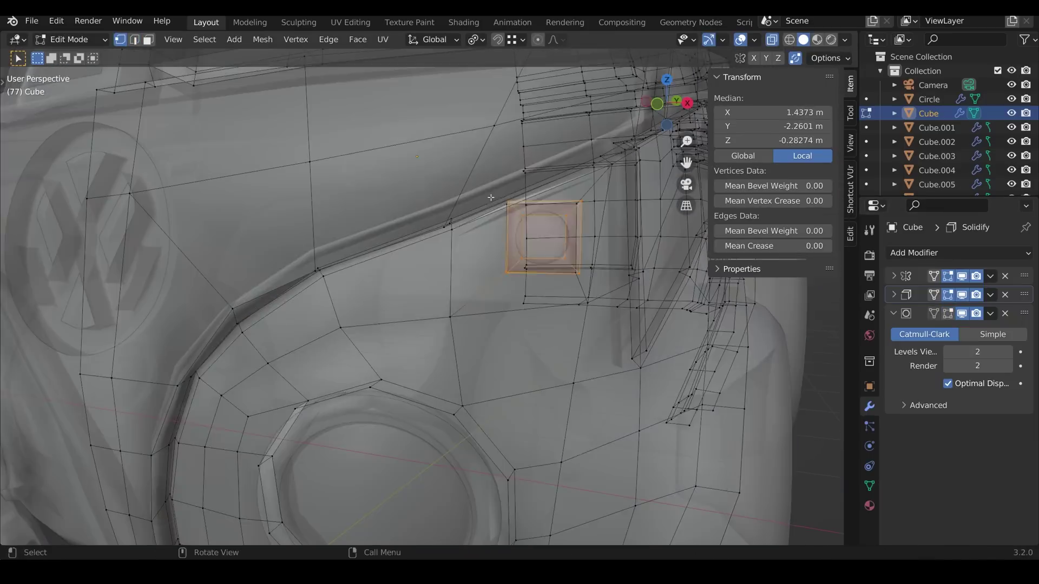
{"action": "scroll", "coordinate": [513, 284], "scroll_direction": "down", "scroll_amount": 4}
{"action": "key", "text": "KP_1"}
{"action": "key", "text": "g"}
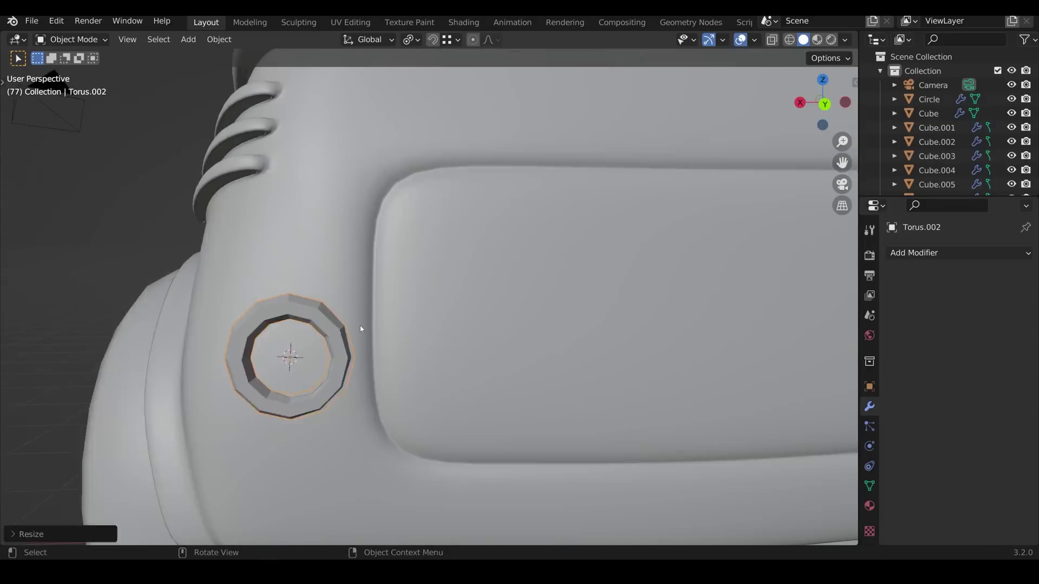
Step: Stretch the side torus tall by moving its upper half up, then separate selected faces
{"action": "key", "text": "Tab"}
{"action": "key", "text": "n"}
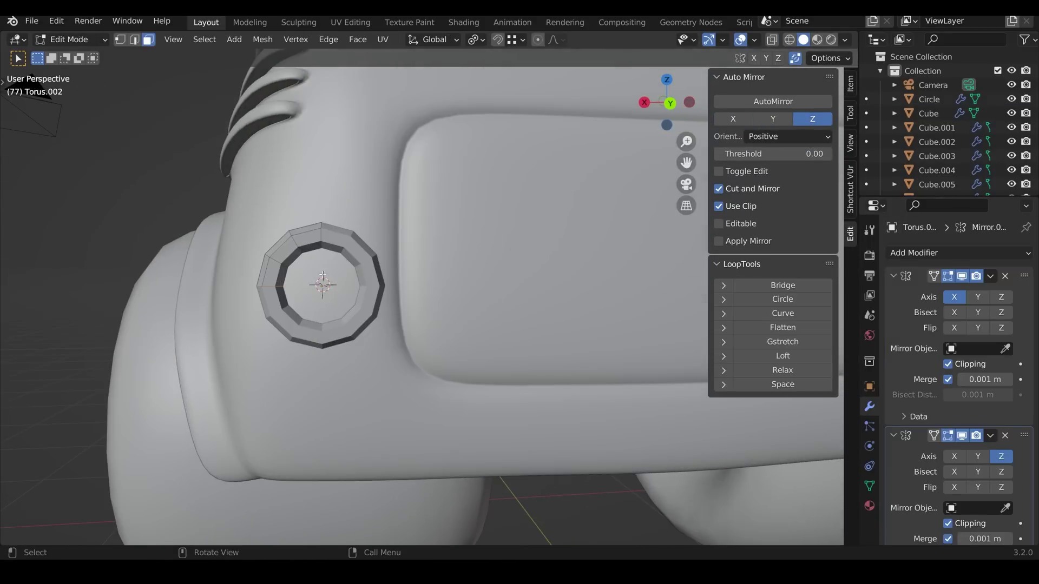
{"action": "key", "text": "g"}
{"action": "key", "text": "z"}
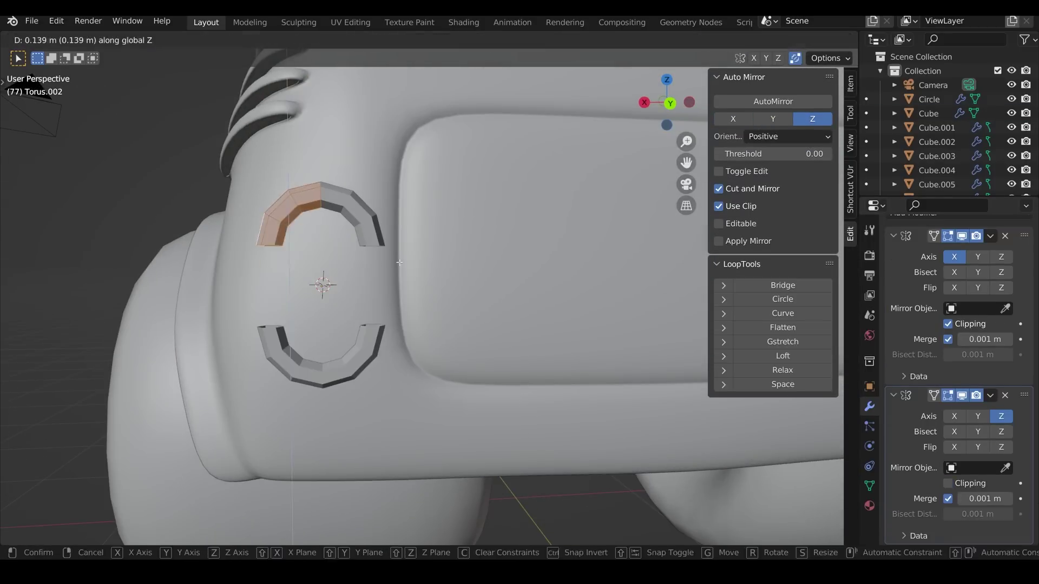
{"action": "key", "text": "KP_Divide"}
{"action": "key", "text": "KP_1"}
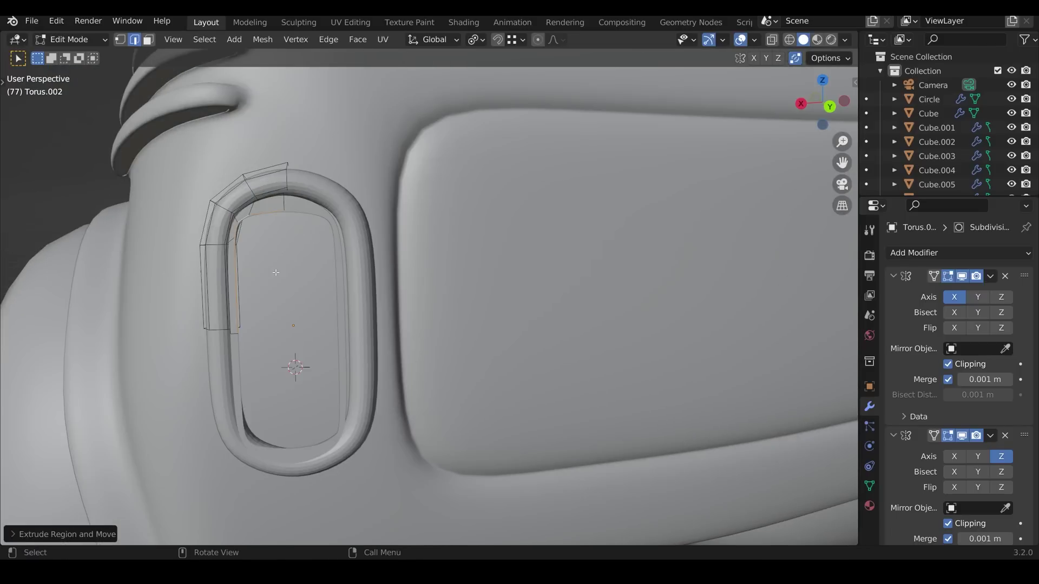
{"action": "scroll", "coordinate": [290, 375], "scroll_direction": "up", "scroll_amount": 2}
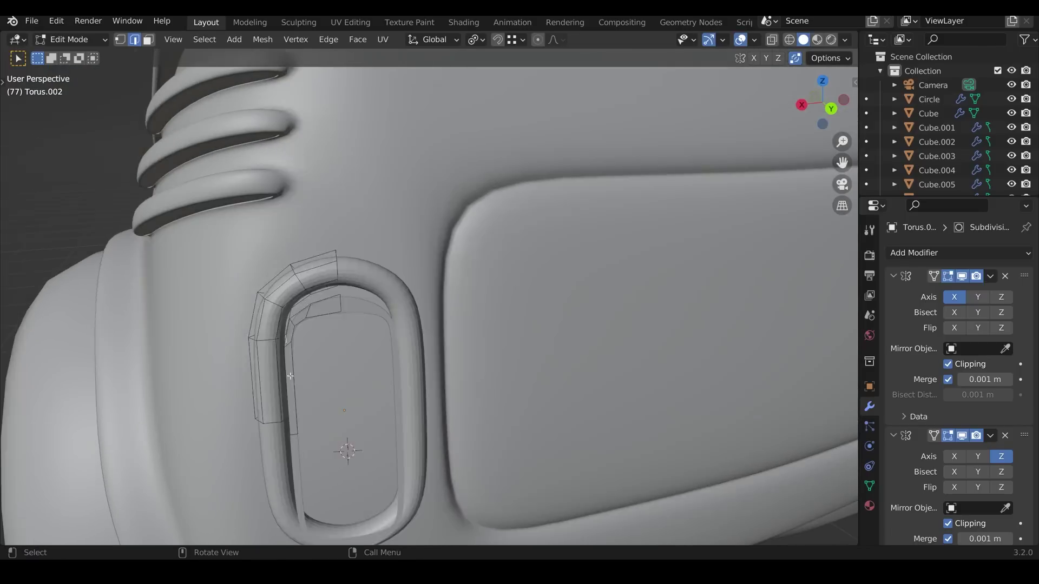
{"action": "key", "text": "p"}
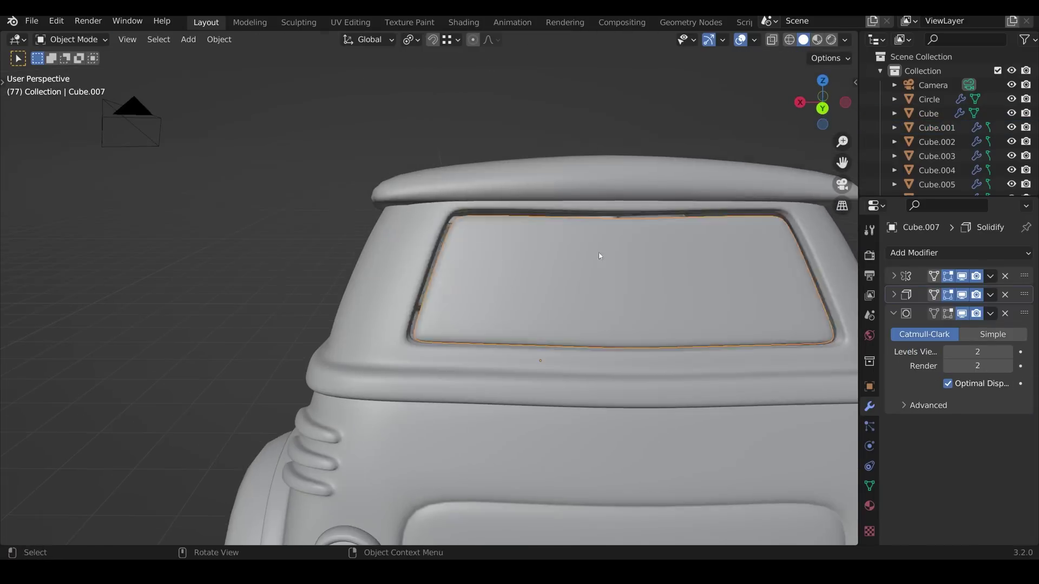
Step: Bring up the object context menu to set the selected object's origin
{"action": "right_click", "coordinate": [635, 314]}
{"action": "mouse_move", "coordinate": [639, 314]}
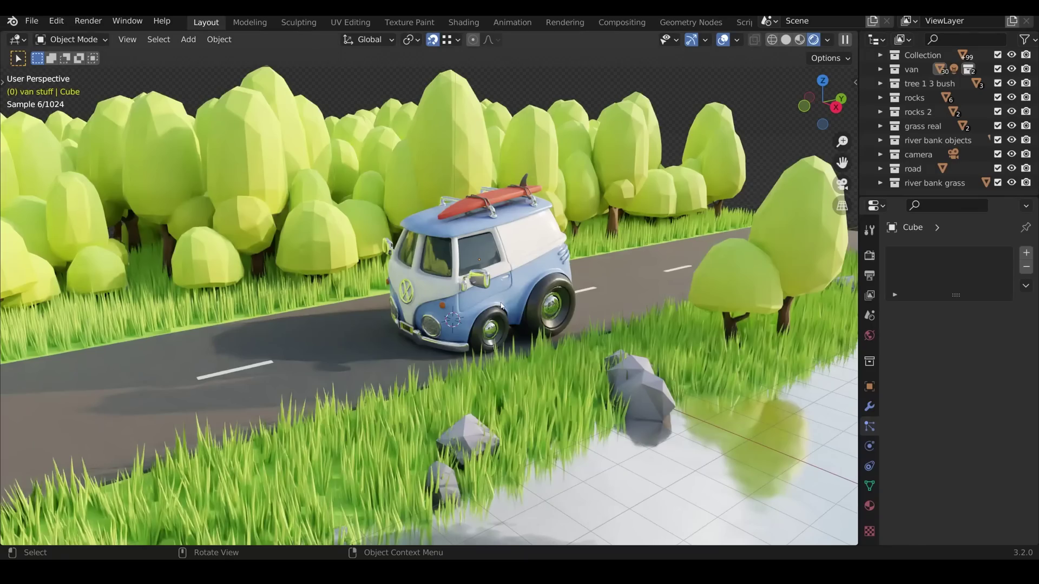
{"action": "mouse_move", "coordinate": [501, 307]}
{"action": "middle_mouse_down"}
{"action": "mouse_move", "coordinate": [559, 307]}
{"action": "mouse_move", "coordinate": [507, 308]}
{"action": "middle_mouse_up"}
{"action": "scroll", "coordinate": [508, 307], "scroll_direction": "up", "scroll_amount": 4}
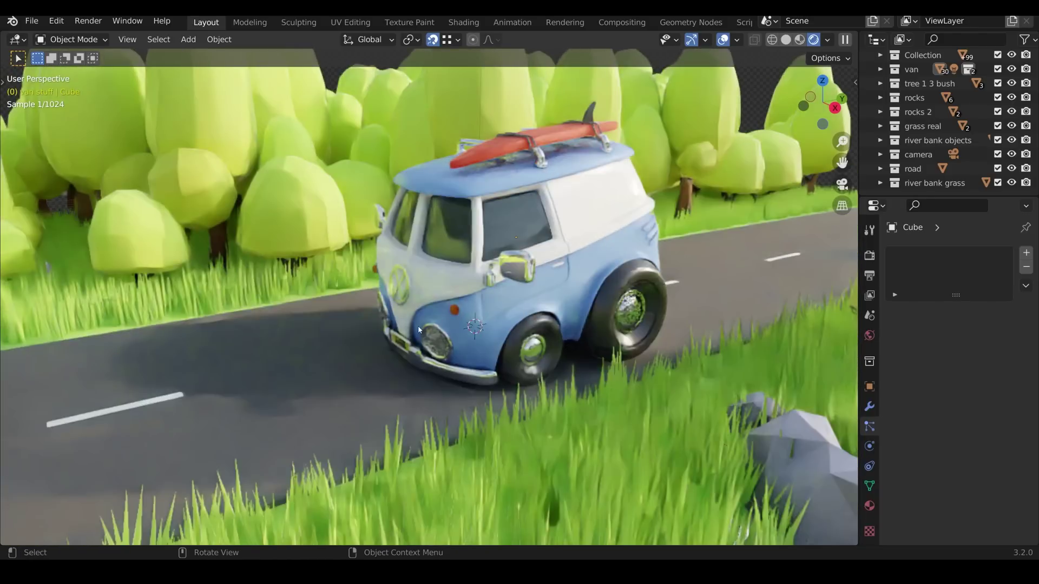
{"action": "middle_click_drag", "start_coordinate": [355, 342], "coordinate": [319, 319]}
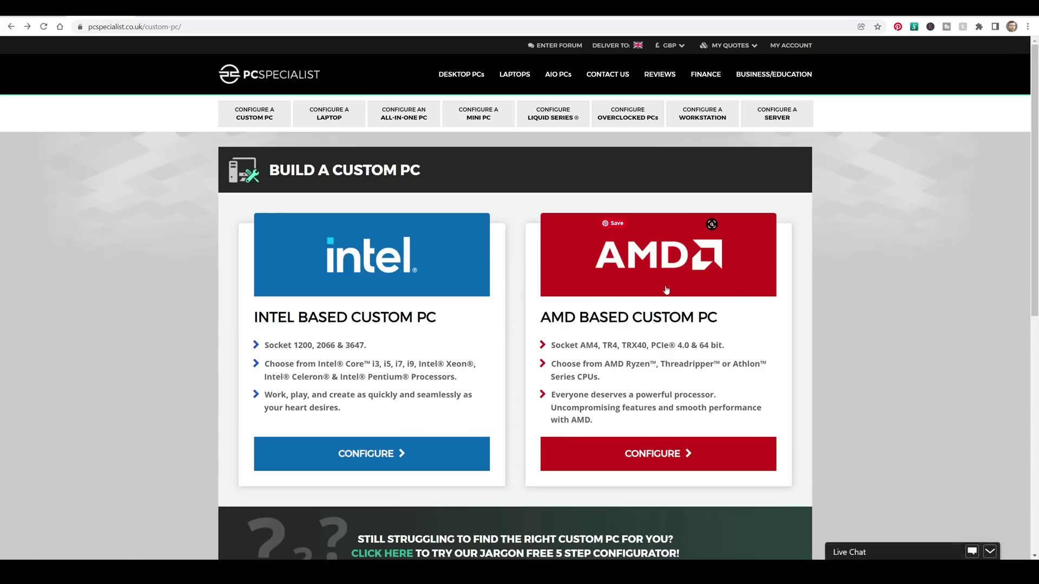
Step: In the AMD configurator, choose the Ryzen 9 5950X processor and ASUS Crosshair VIII Hero WiFi motherboard
{"action": "left_click", "coordinate": [666, 291]}
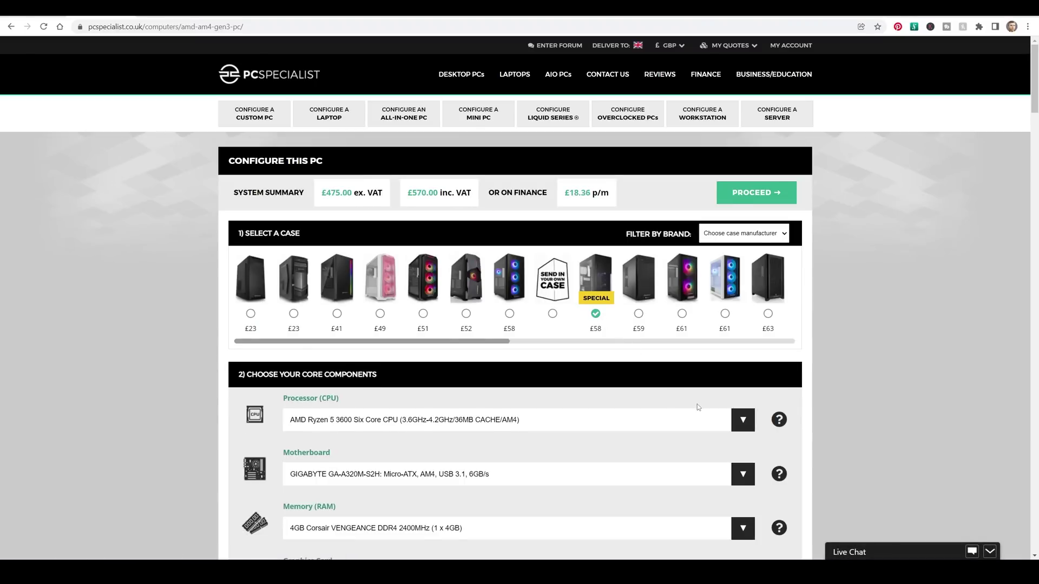
{"action": "scroll", "coordinate": [697, 407], "scroll_direction": "down", "scroll_amount": 3}
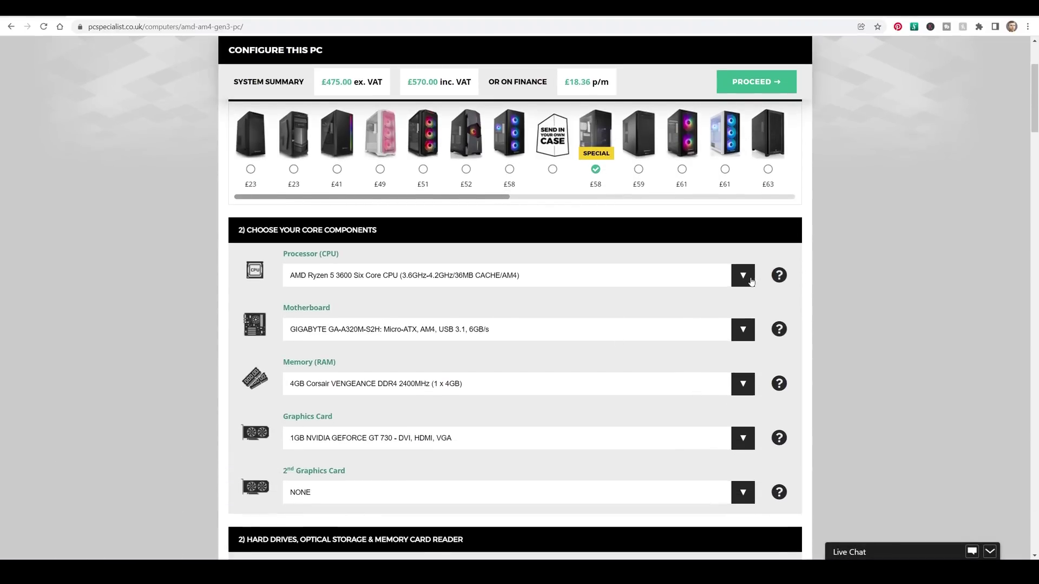
{"action": "left_click", "coordinate": [750, 279]}
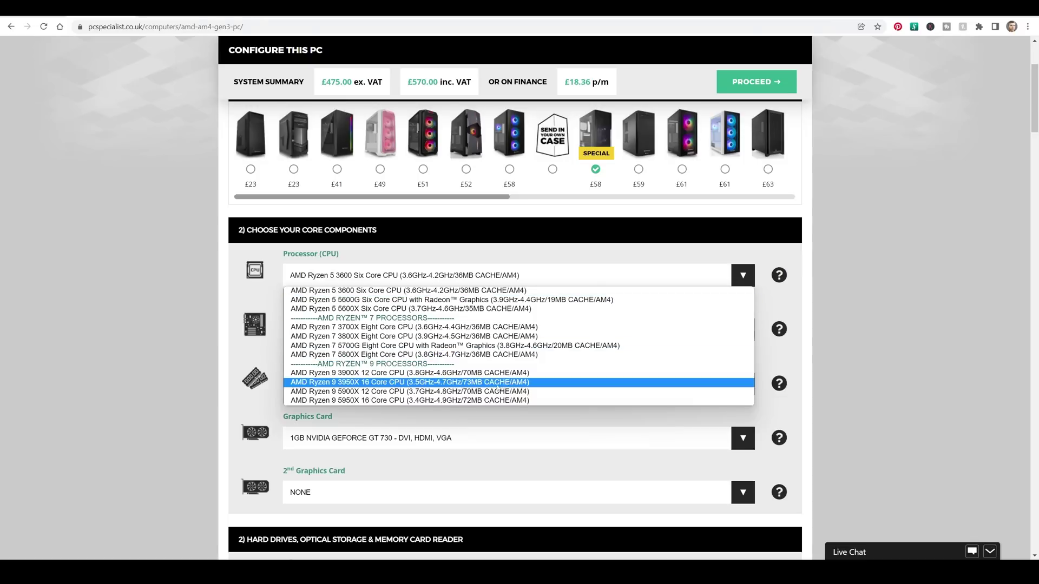
{"action": "left_click", "coordinate": [459, 401]}
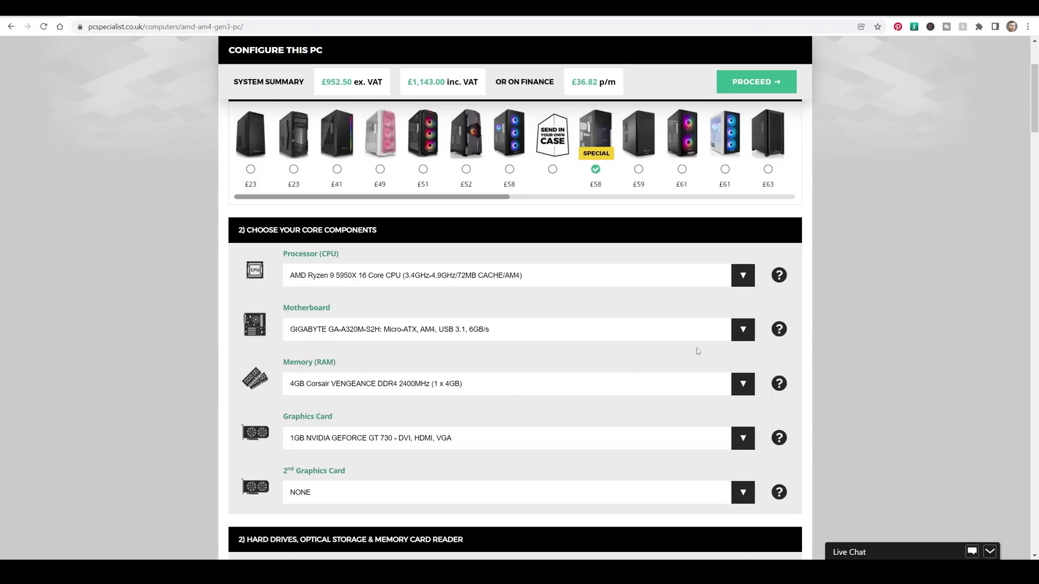
{"action": "left_click", "coordinate": [750, 335]}
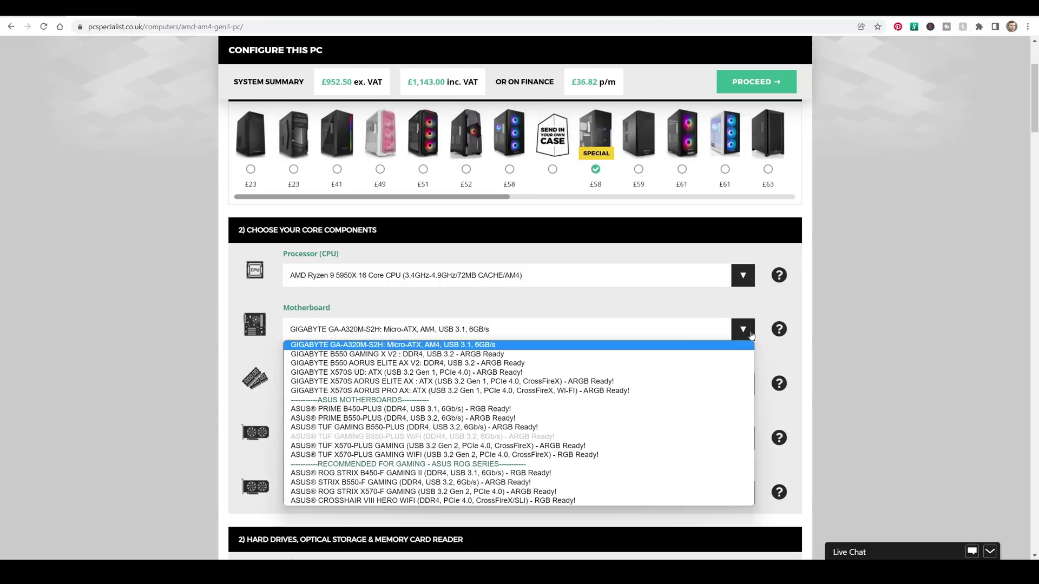
{"action": "left_click", "coordinate": [515, 501]}
{"action": "left_click", "coordinate": [506, 394]}
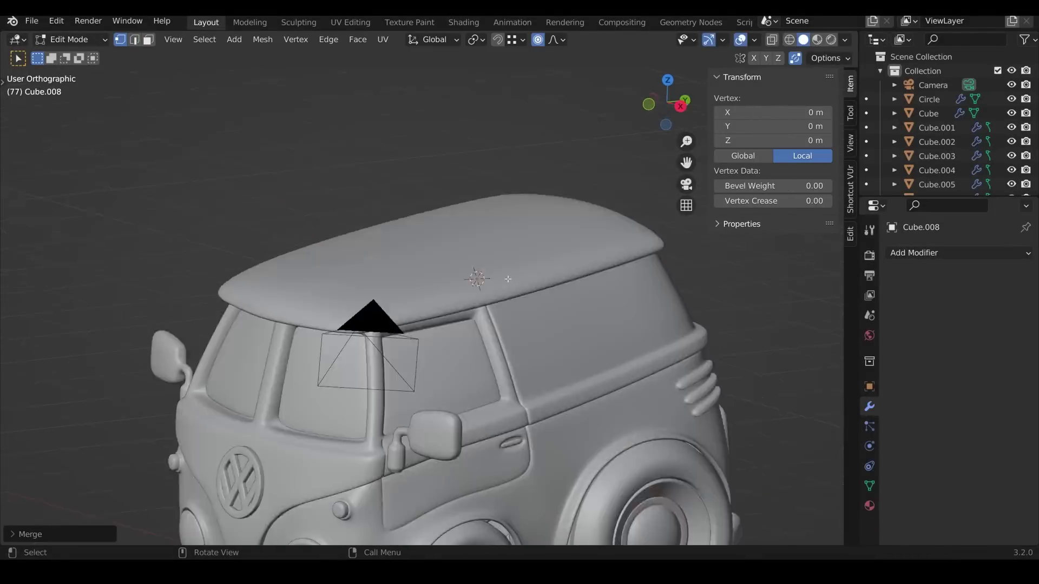
Step: Extrude a roof vertex path for the rail, convert it to a beveled curve, then back to mesh
{"action": "key", "text": "KP_1"}
{"action": "key", "text": "e"}
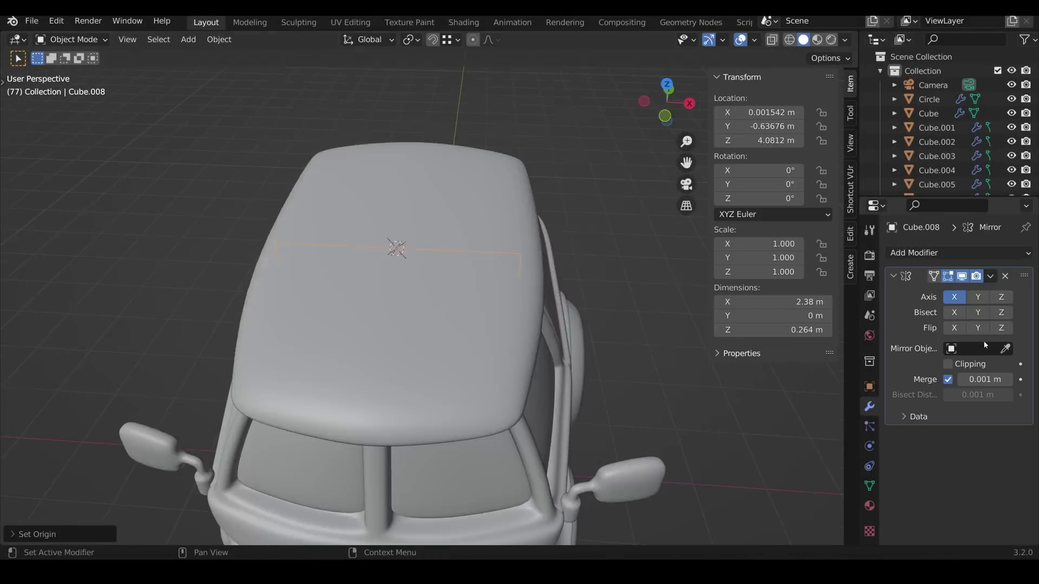
{"action": "scroll", "coordinate": [570, 264], "scroll_direction": "up", "scroll_amount": 4}
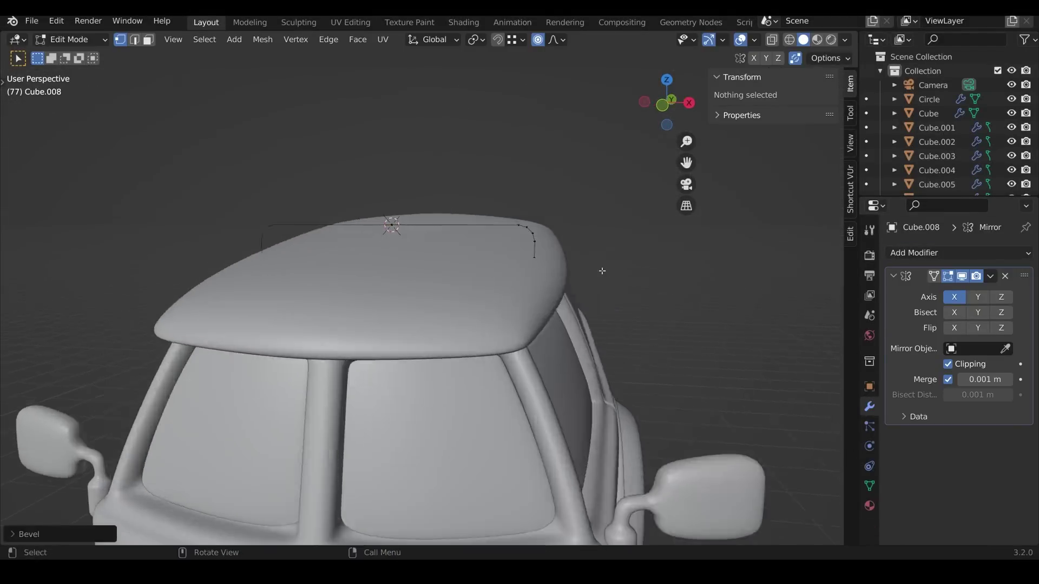
{"action": "key", "text": "Tab"}
{"action": "right_click", "coordinate": [352, 202]}
{"action": "left_click", "coordinate": [487, 187]}
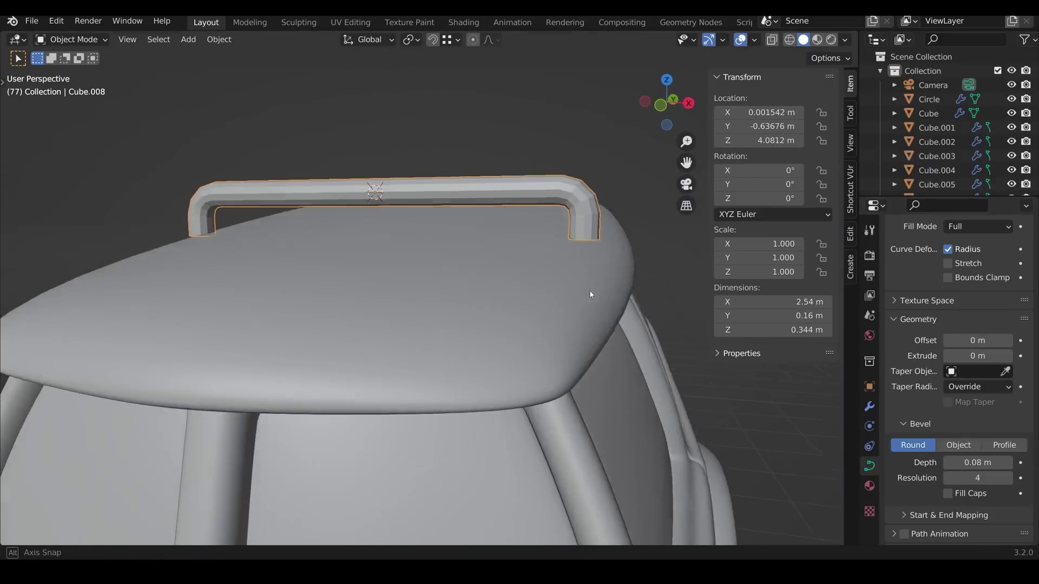
{"action": "scroll", "coordinate": [503, 288], "scroll_direction": "down", "scroll_amount": 5}
{"action": "middle_click_drag", "start_coordinate": [503, 288], "coordinate": [417, 246]}
{"action": "right_click", "coordinate": [417, 247]}
{"action": "mouse_move", "coordinate": [417, 247]}
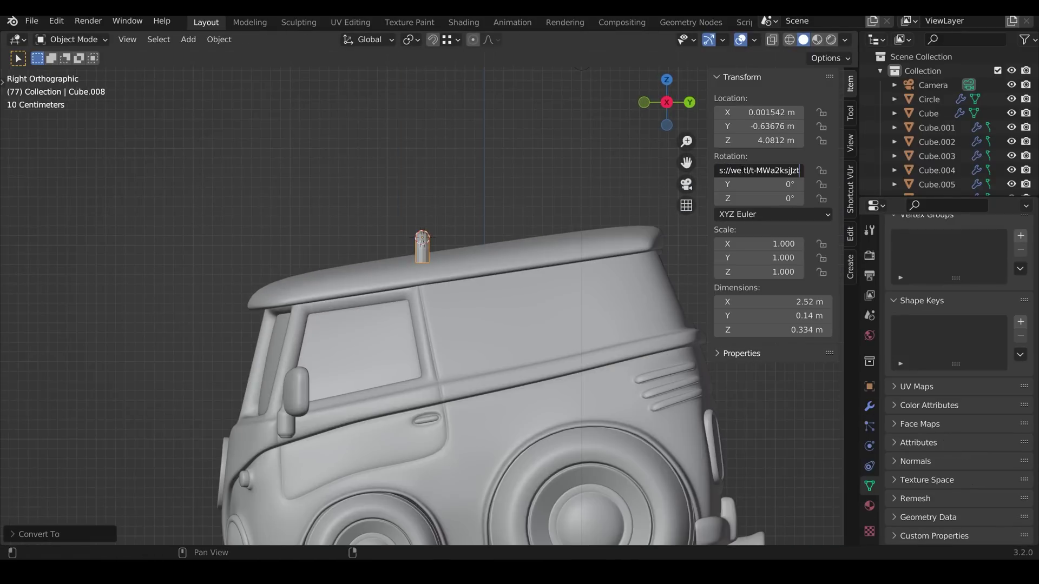
{"action": "middle_click_drag", "start_coordinate": [488, 251], "coordinate": [595, 270]}
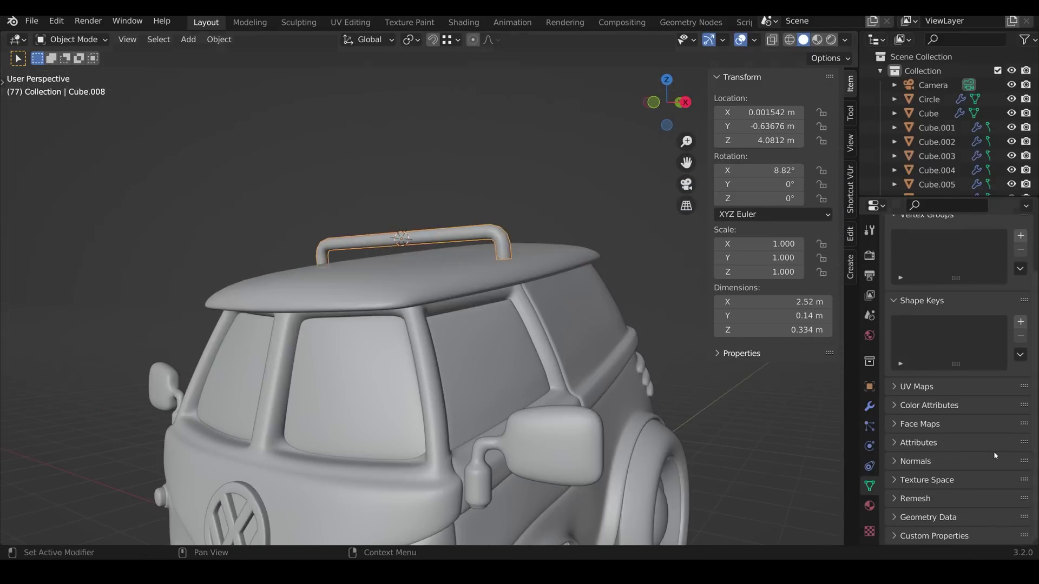
Step: Add a loop cut near the bottom of the rail's leg
{"action": "key", "text": "Tab"}
{"action": "key", "text": "KP_1"}
{"action": "key", "text": "alt+z"}
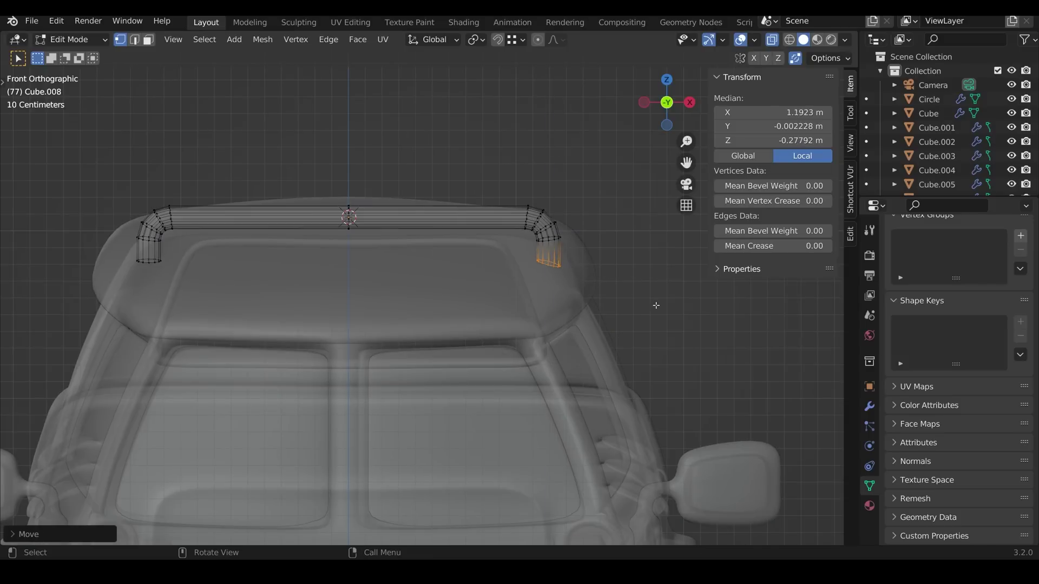
{"action": "key", "text": "alt+z"}
{"action": "key", "text": "ctrl+r"}
{"action": "middle_click_drag", "start_coordinate": [615, 304], "coordinate": [547, 287]}
{"action": "left_click", "coordinate": [595, 258]}
{"action": "right_click", "coordinate": [595, 258]}
{"action": "left_click", "coordinate": [592, 249]}
{"action": "scroll", "coordinate": [592, 249], "scroll_direction": "up", "scroll_amount": 3}
Step: Widen and tilt the leg's bottom loop into a collar, and smooth the rail with subdivision
{"action": "key", "text": "alt+s"}
{"action": "left_click", "coordinate": [547, 287]}
{"action": "key", "text": "r"}
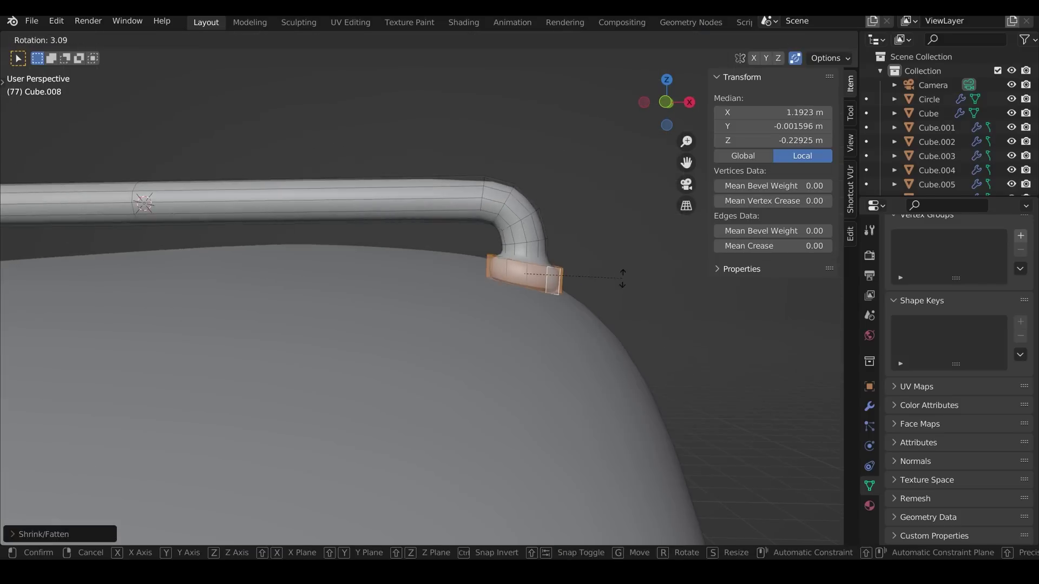
{"action": "left_click", "coordinate": [621, 283]}
{"action": "middle_click_drag", "start_coordinate": [621, 283], "coordinate": [578, 220]}
{"action": "key", "text": "ctrl+1"}
{"action": "left_click", "coordinate": [479, 291]}
{"action": "key", "text": "Tab"}
{"action": "scroll", "coordinate": [480, 291], "scroll_direction": "down", "scroll_amount": 6}
Step: Place a linked duplicate of the rail as the second roof rail
{"action": "key", "text": "Tab"}
{"action": "key", "text": "Tab"}
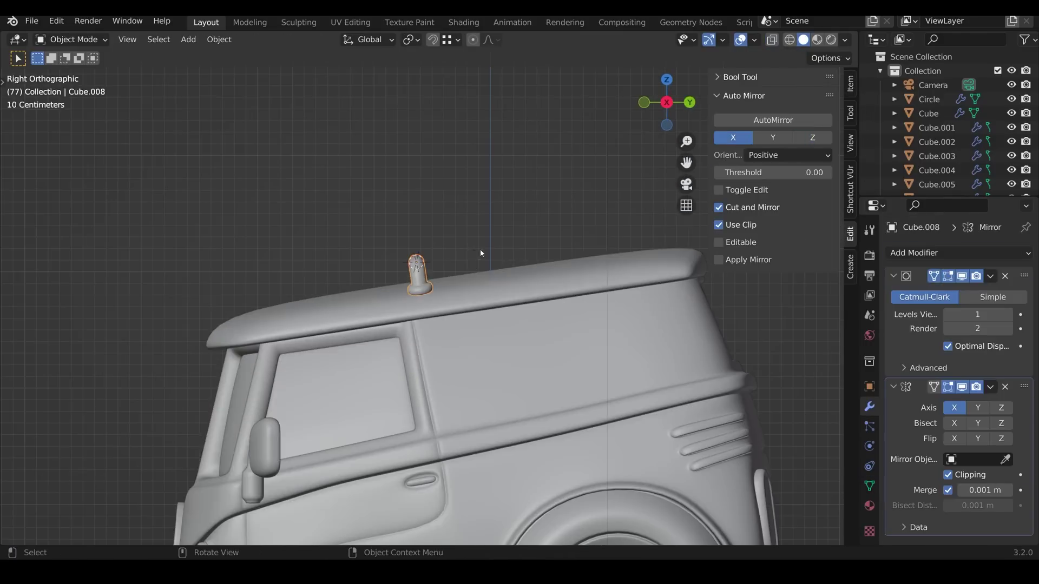
{"action": "left_click", "coordinate": [639, 254]}
{"action": "middle_click_drag", "start_coordinate": [639, 254], "coordinate": [647, 225]}
{"action": "scroll", "coordinate": [647, 225], "scroll_direction": "down", "scroll_amount": 4}
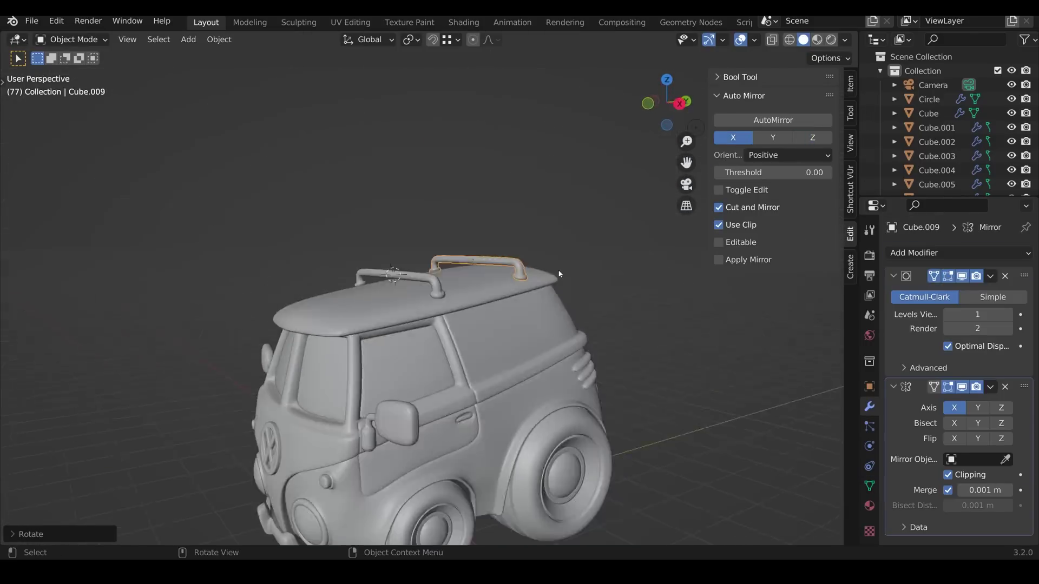
Step: Add a new cube above the roof for the flat pointed piece
{"action": "key", "text": "shift+a"}
{"action": "left_click", "coordinate": [385, 333]}
{"action": "key", "text": "Tab"}
{"action": "middle_click_drag", "start_coordinate": [384, 332], "coordinate": [507, 285]}
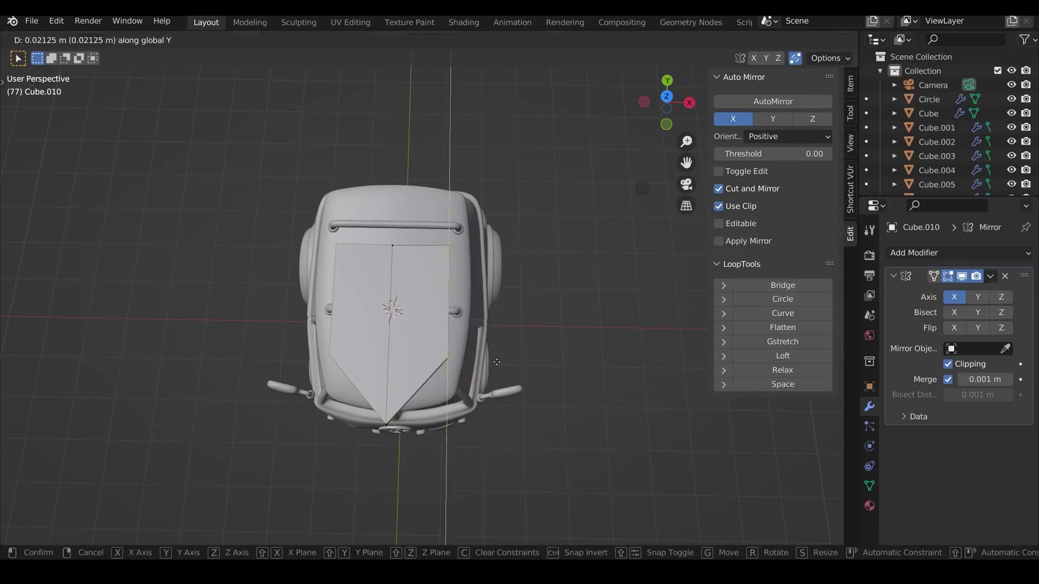
Step: Shape the flat roof piece into a surfboard: scale along X, knife-cut edges, mirror, shift along X
{"action": "key", "text": "x"}
{"action": "key", "text": "alt+z"}
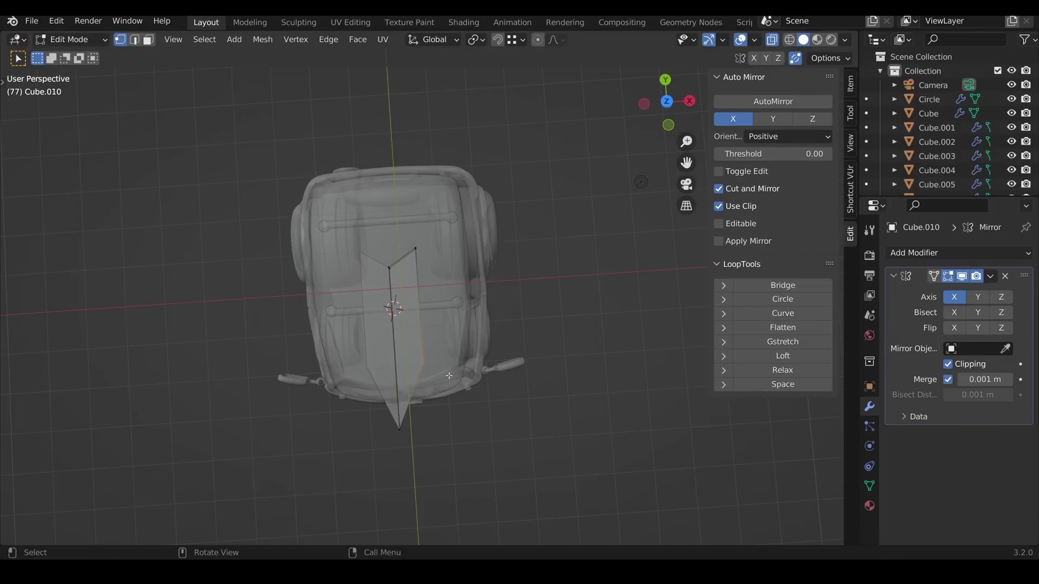
{"action": "right_click", "coordinate": [457, 368]}
{"action": "middle_click_drag", "start_coordinate": [457, 368], "coordinate": [379, 352]}
{"action": "key", "text": "s"}
{"action": "key", "text": "x"}
{"action": "left_click", "coordinate": [357, 362]}
{"action": "key", "text": "k"}
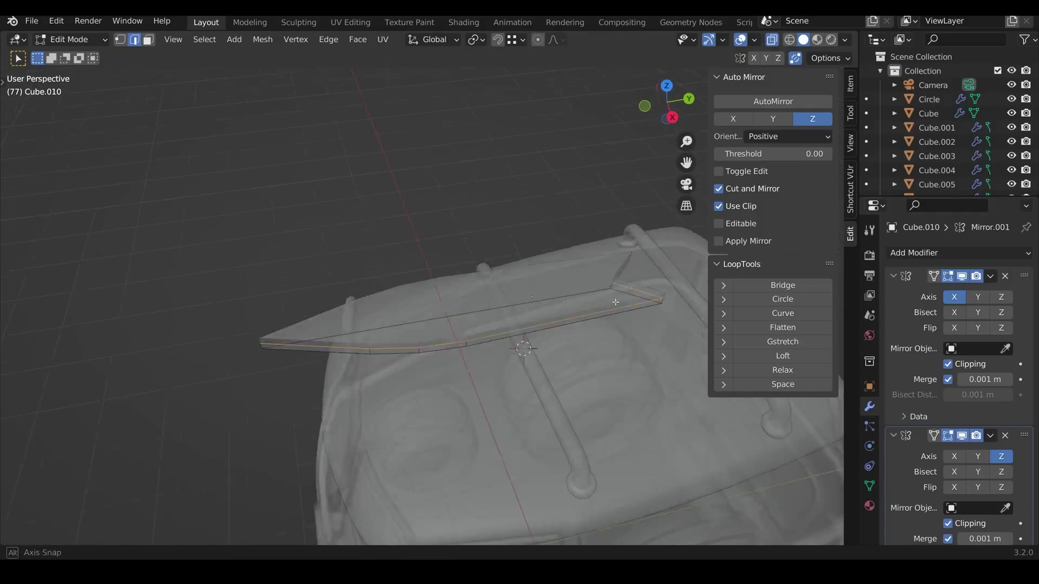
{"action": "key", "text": "k"}
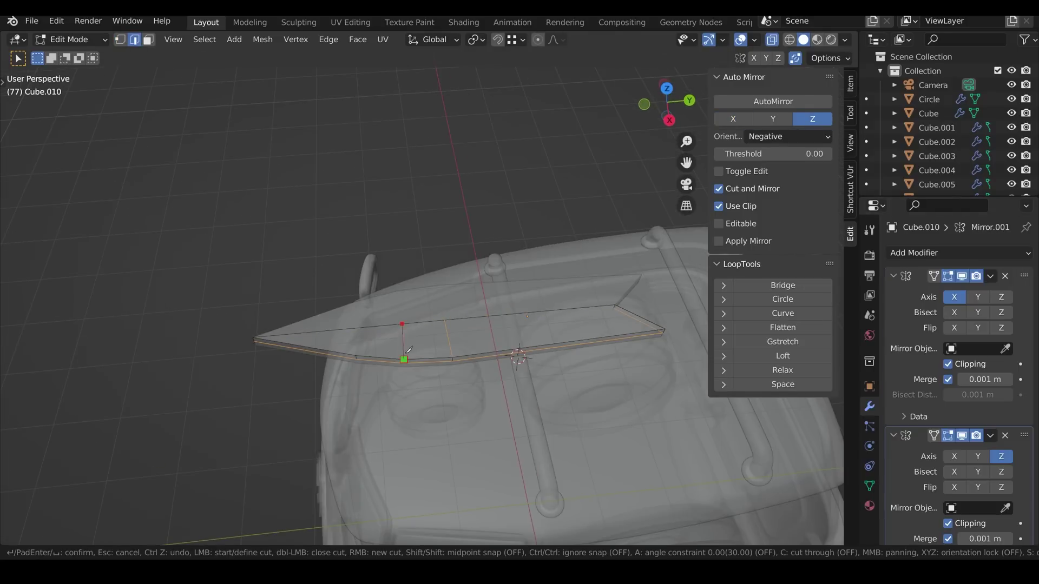
{"action": "key", "text": "k"}
{"action": "middle_click_drag", "start_coordinate": [529, 384], "coordinate": [312, 393]}
{"action": "key", "text": "g"}
{"action": "key", "text": "x"}
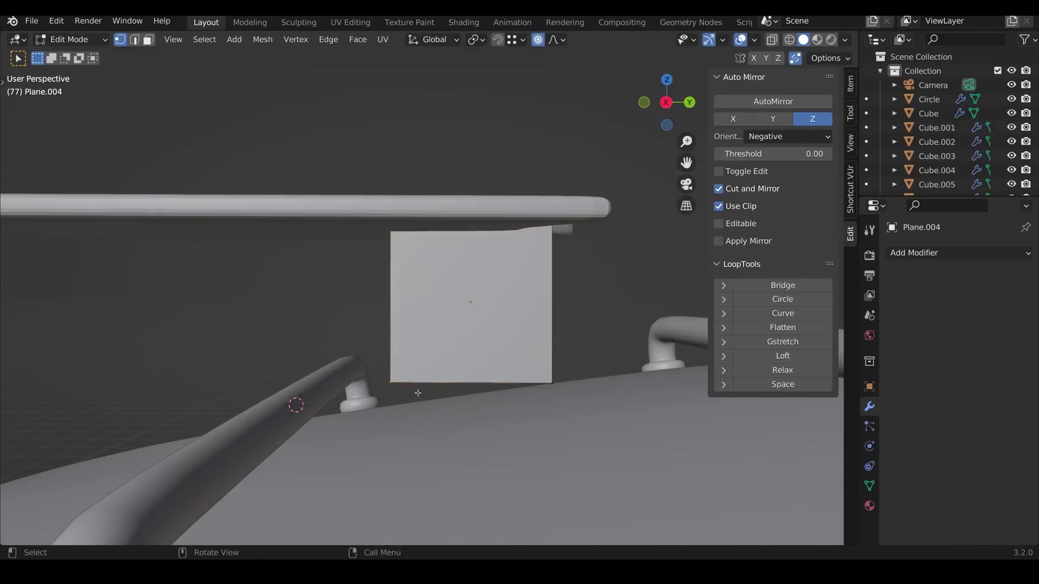
Step: Rotate the surfboard in Right Ortho view to match the roof's slope
{"action": "key", "text": "KP_3"}
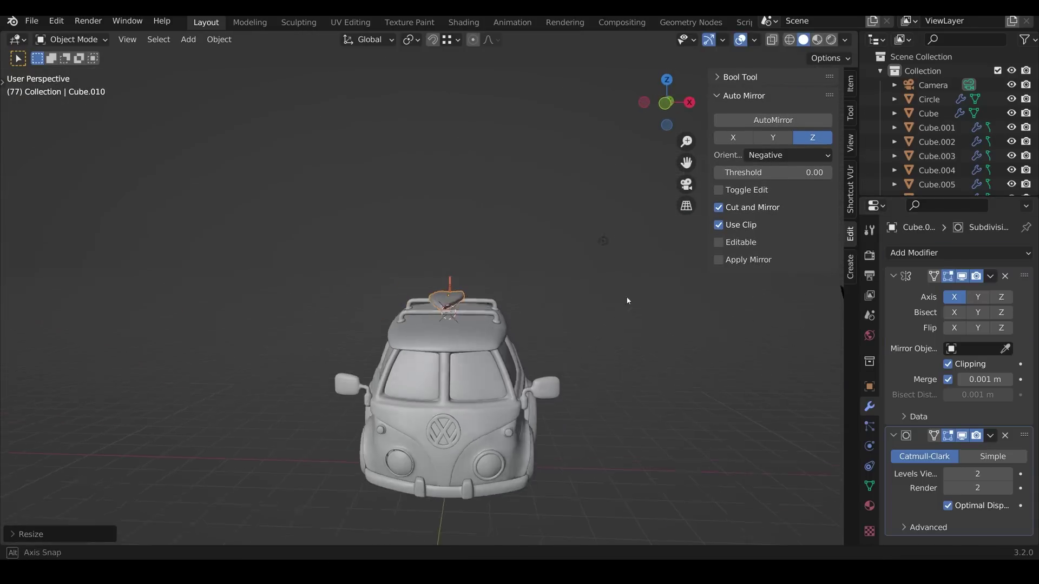
{"action": "middle_click_drag", "start_coordinate": [588, 307], "coordinate": [476, 339]}
{"action": "key", "text": "KP_3"}
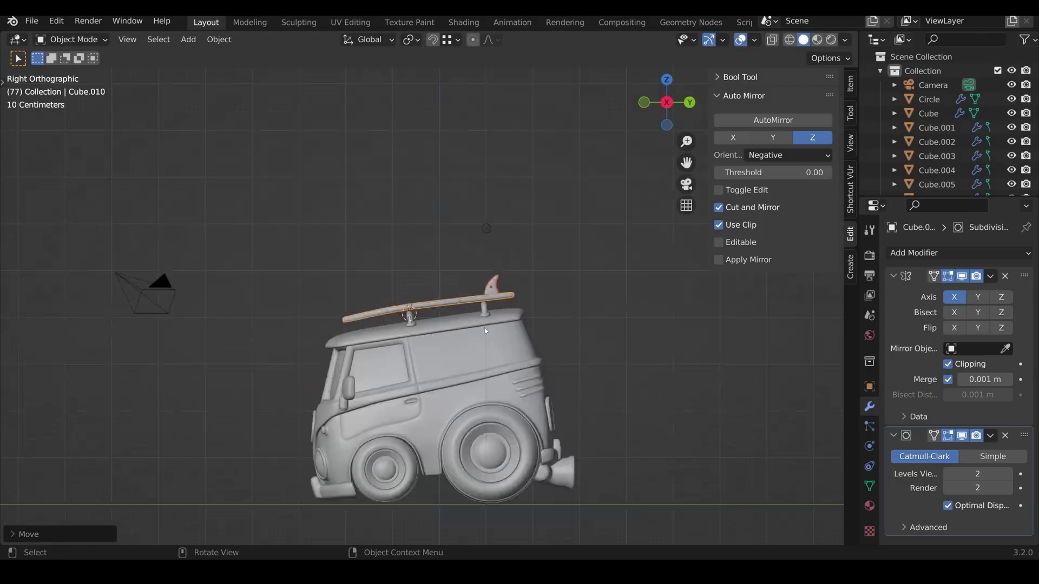
{"action": "scroll", "coordinate": [484, 328], "scroll_direction": "up", "scroll_amount": 5}
{"action": "key", "text": "r"}
{"action": "left_click", "coordinate": [640, 307]}
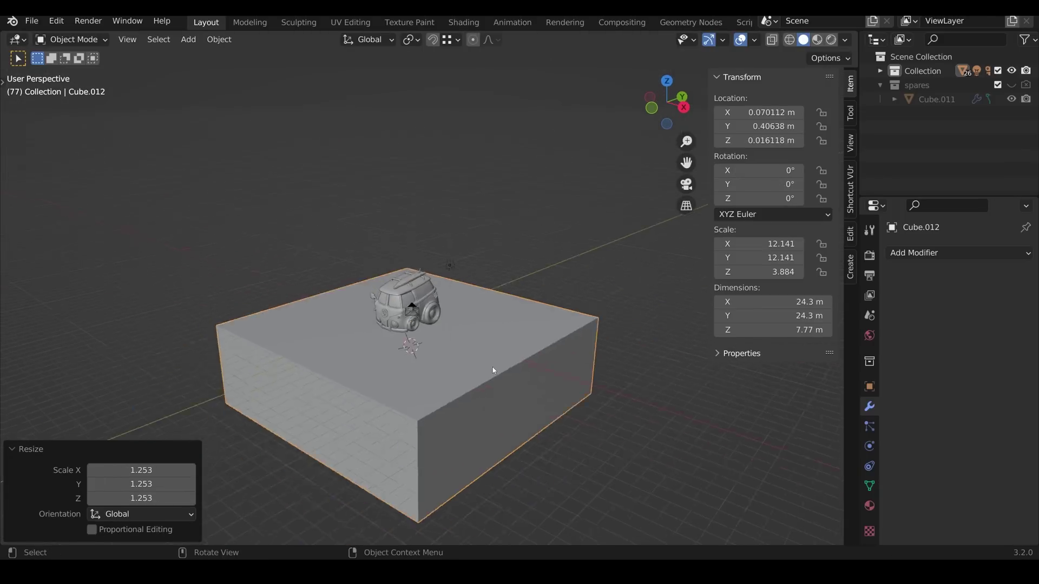
Step: Resize the duplicate base block and generate rocks with the Rock Generator at detail level 1
{"action": "middle_click_drag", "start_coordinate": [493, 371], "coordinate": [450, 344]}
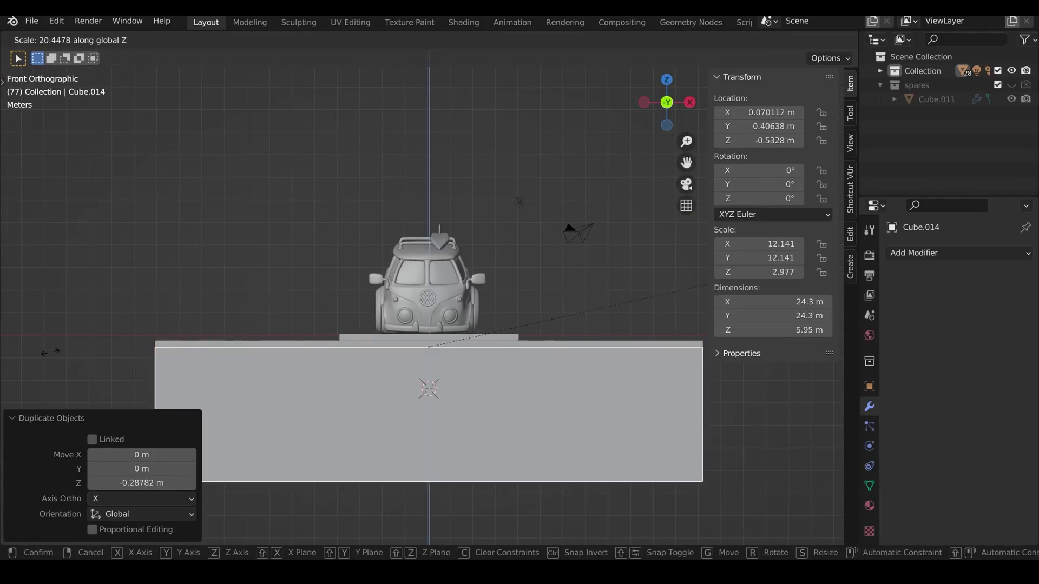
{"action": "left_click", "coordinate": [473, 352]}
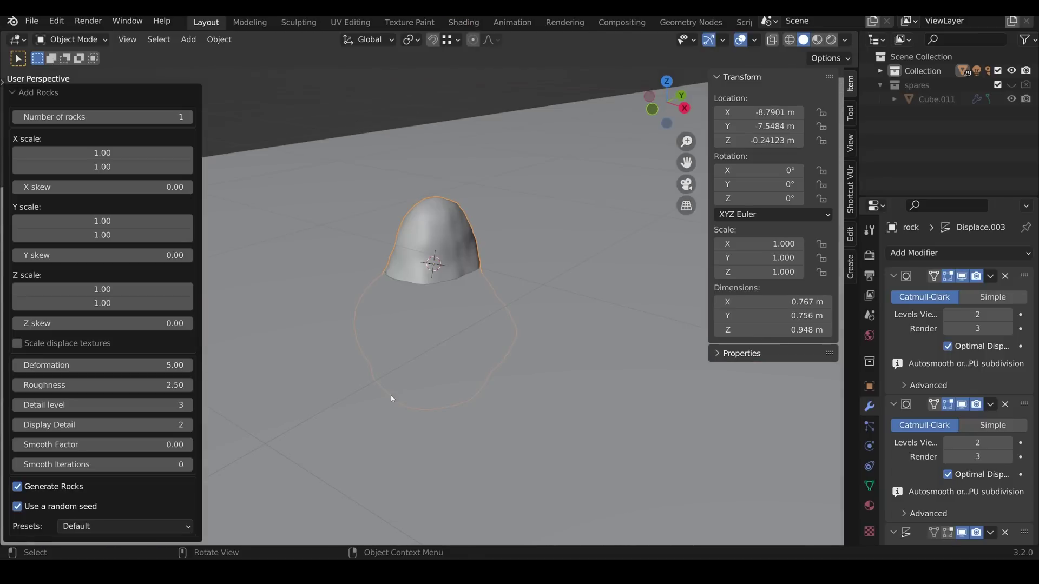
{"action": "left_click", "coordinate": [17, 405]}
{"action": "left_click", "coordinate": [17, 405]}
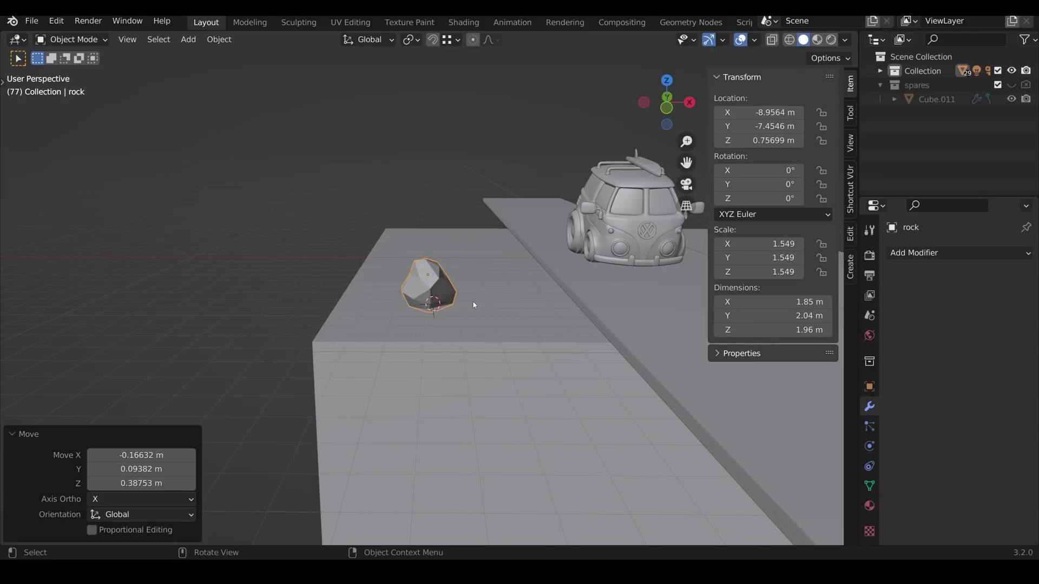
{"action": "key", "text": "shift+a"}
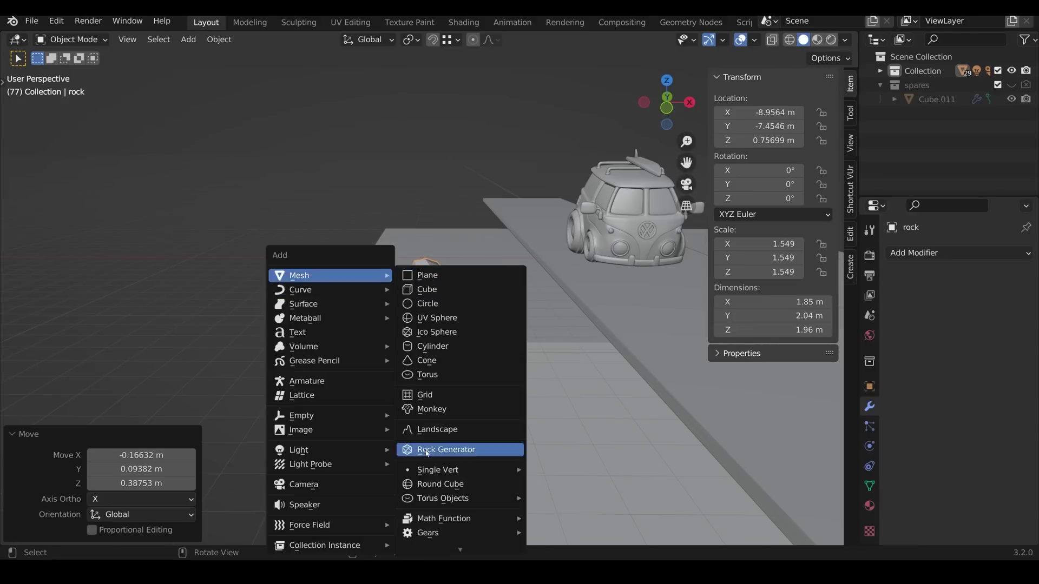
{"action": "left_click", "coordinate": [464, 447]}
{"action": "left_click", "coordinate": [101, 115]}
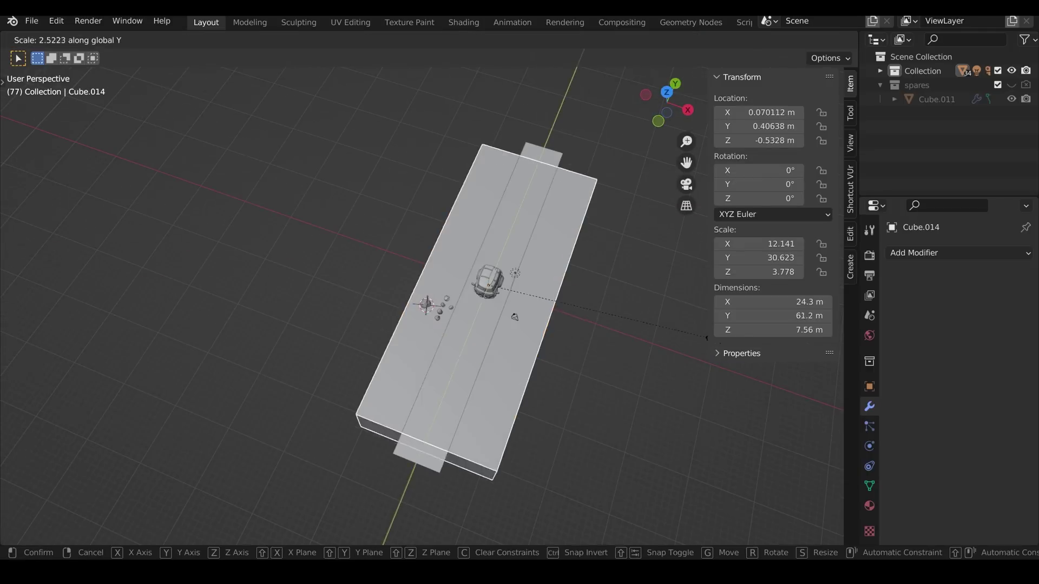
Step: Smooth the skinned trunk with Subdivision Surface and add a cube canopy piece beside it
{"action": "key", "text": "z"}
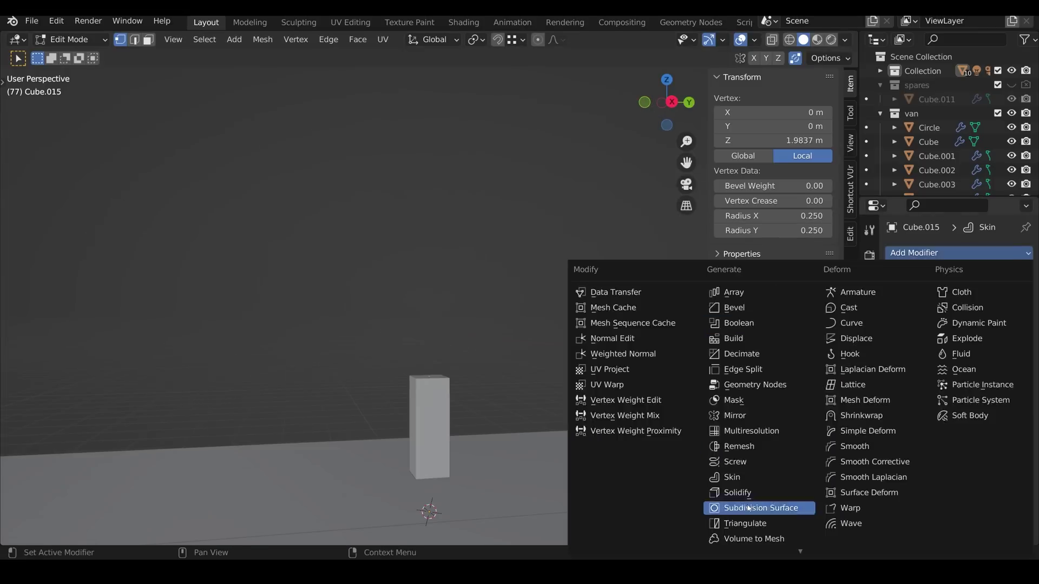
{"action": "left_click", "coordinate": [749, 509]}
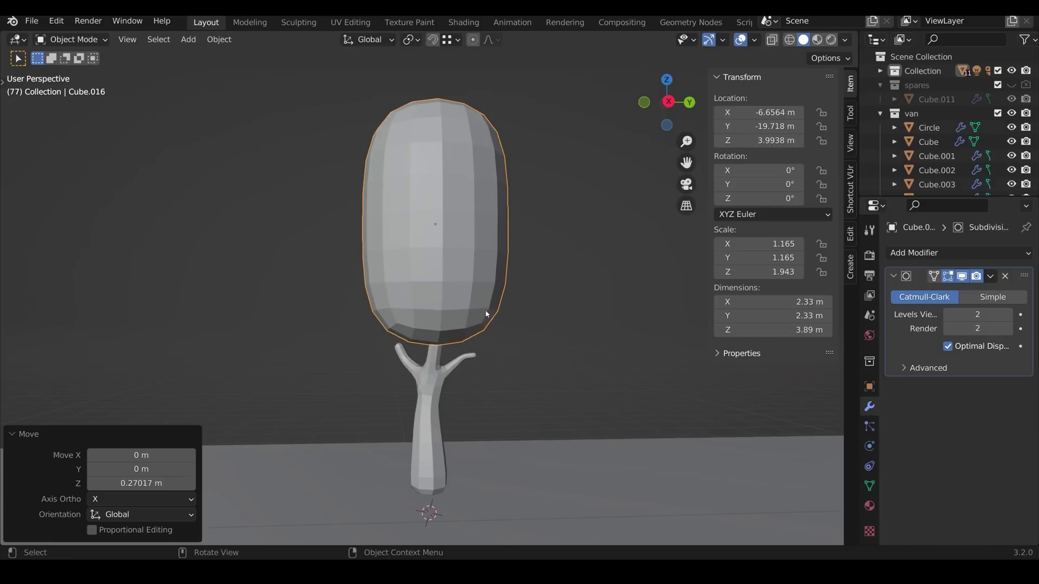
{"action": "key", "text": "shift+a"}
{"action": "left_click", "coordinate": [550, 290]}
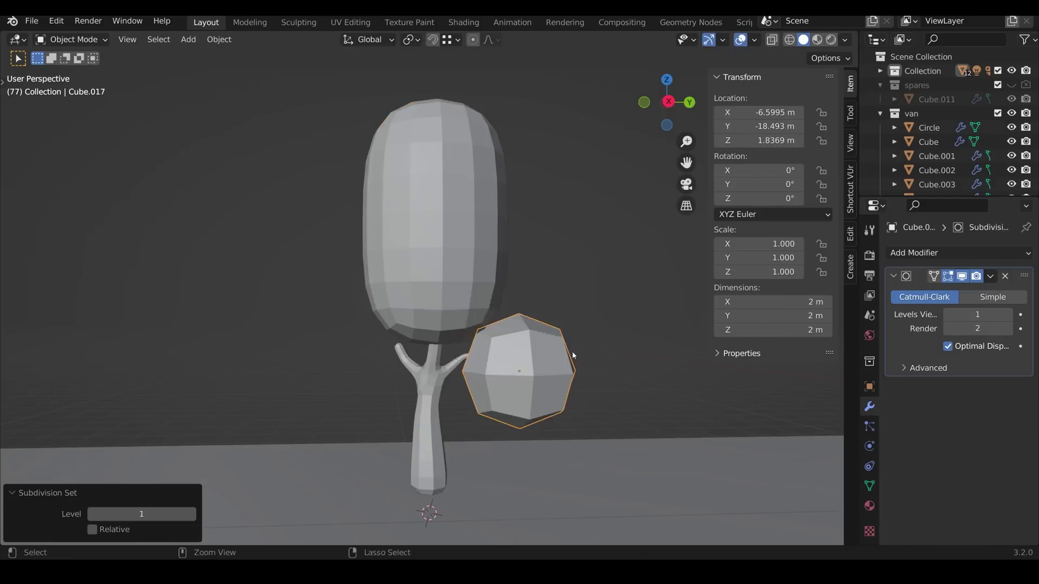
{"action": "key", "text": "g"}
{"action": "left_click", "coordinate": [340, 374]}
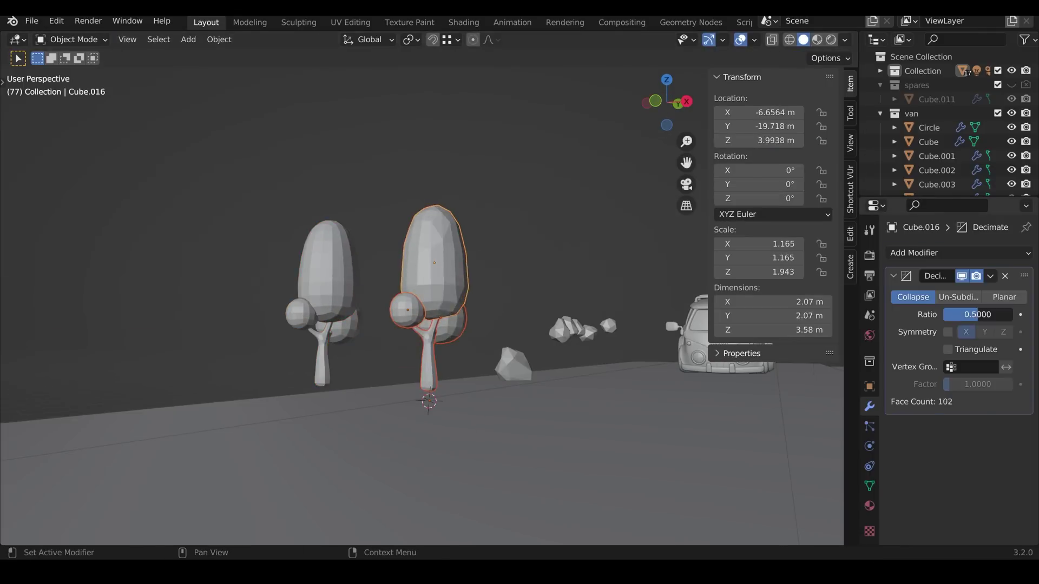
Step: Copy the modifiers onto the other canopy pieces and move the trees into a new collection
{"action": "key", "text": "ctrl+l"}
{"action": "left_click", "coordinate": [441, 310]}
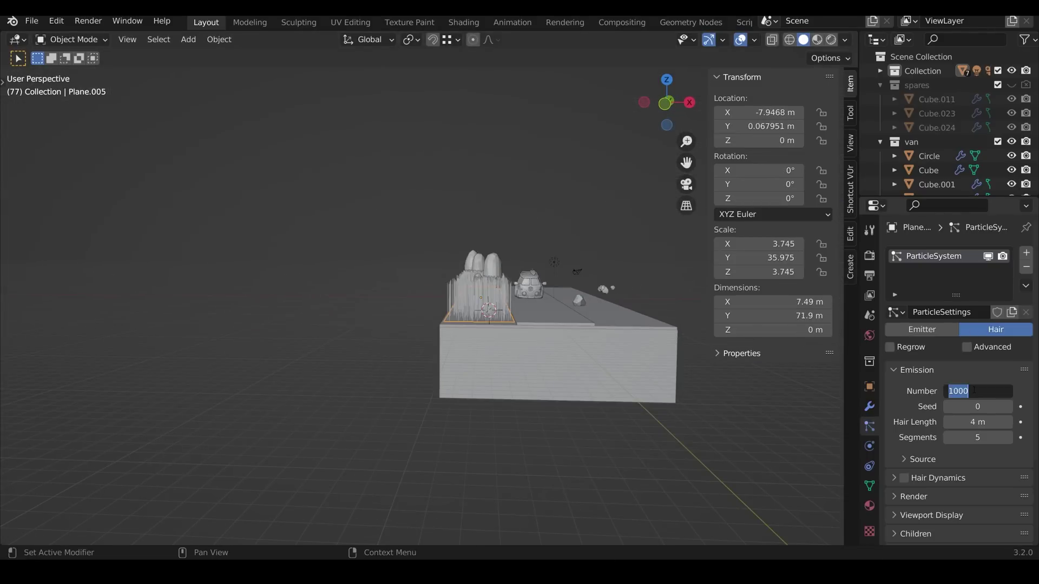
{"action": "key", "text": "m"}
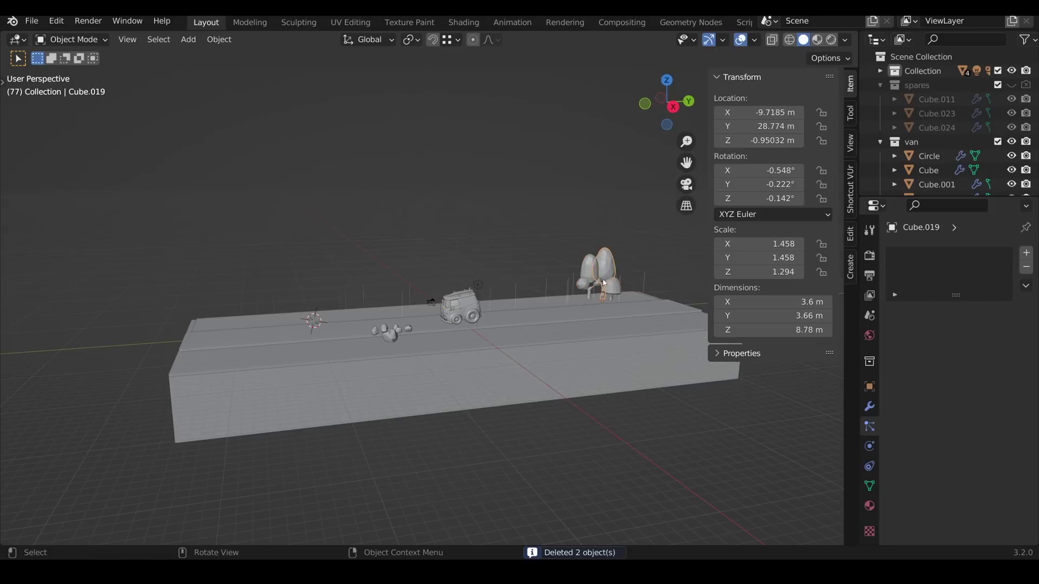
{"action": "right_click", "coordinate": [889, 128]}
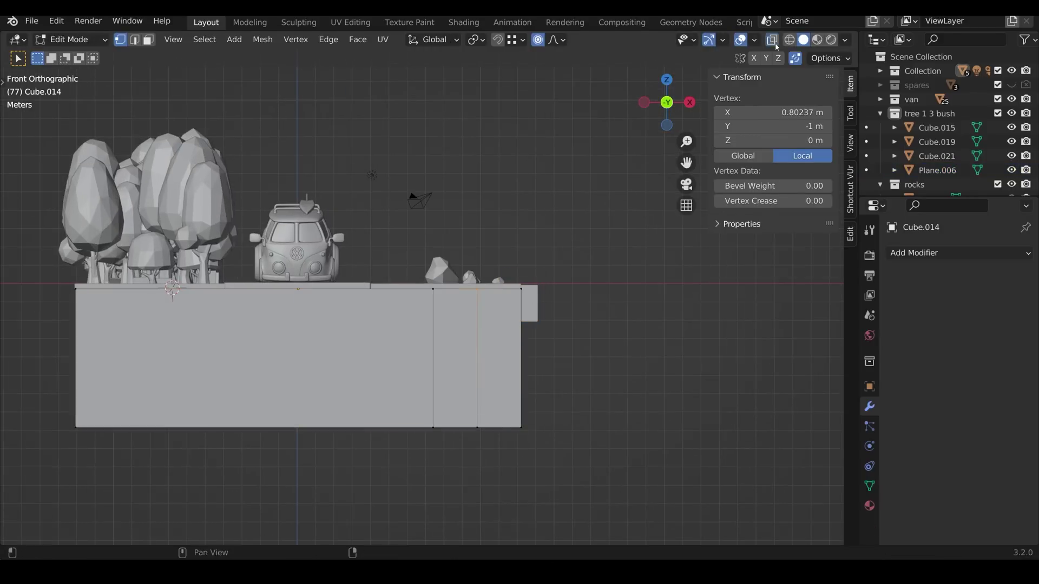
Step: Carve the river channel into the road block with soft-falloff vertex moves and loop cuts
{"action": "left_click", "coordinate": [775, 44]}
{"action": "key", "text": "Tab"}
{"action": "left_click", "coordinate": [534, 308]}
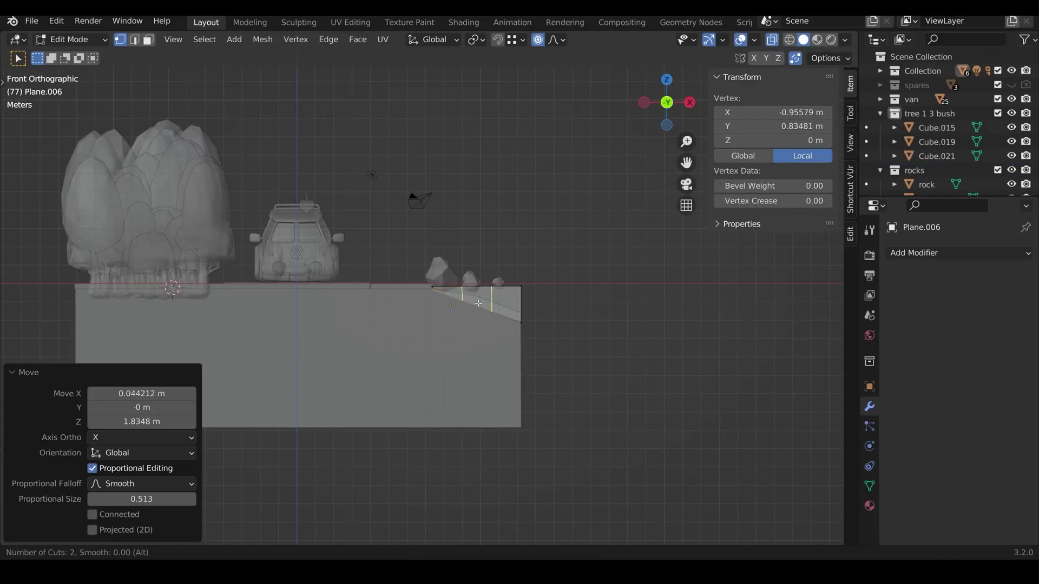
{"action": "key", "text": "g"}
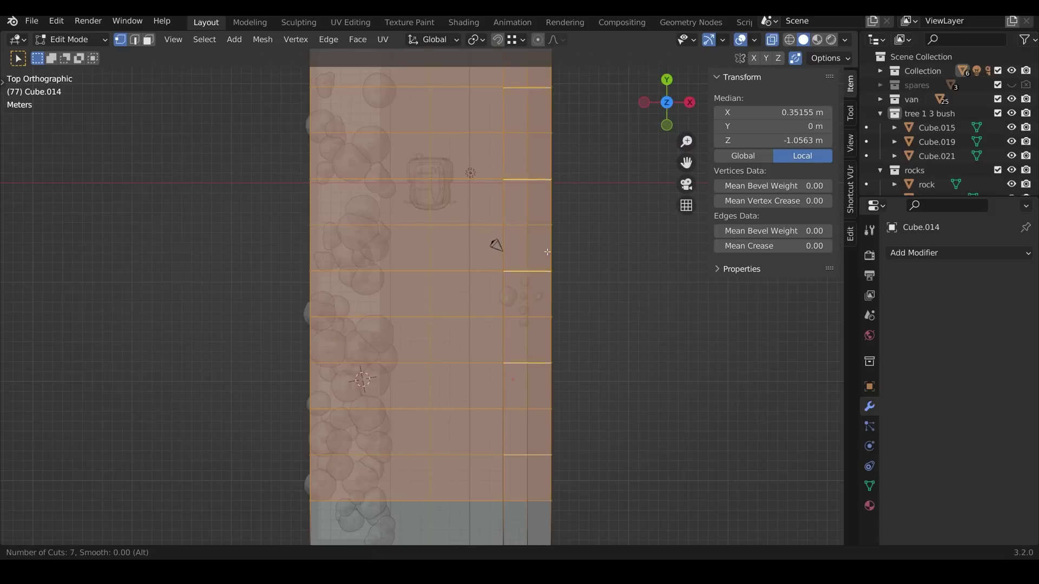
{"action": "left_click", "coordinate": [494, 246]}
{"action": "right_click", "coordinate": [497, 351]}
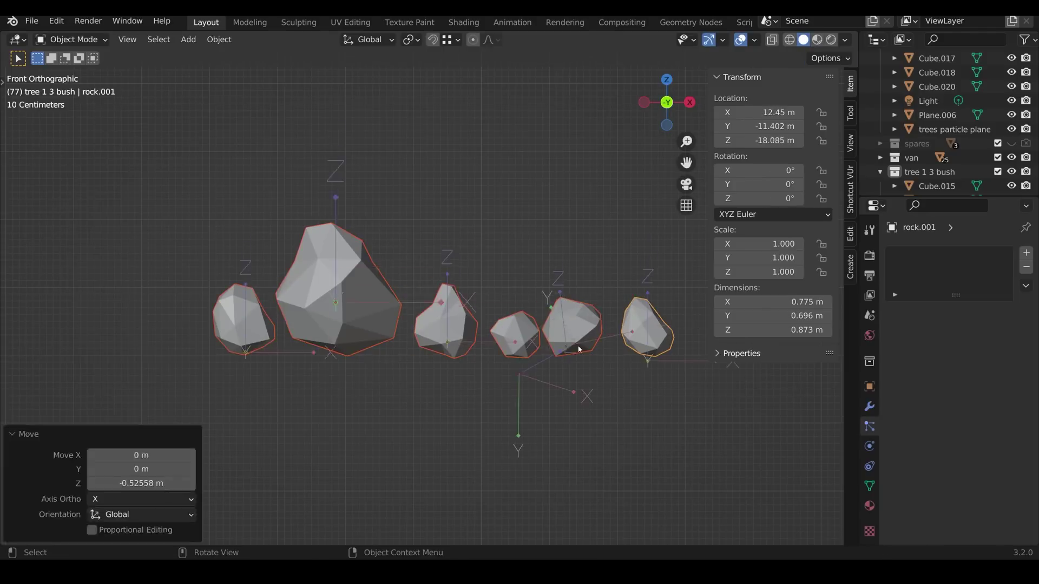
Step: Resize rock.003 and move the duplicated rocks into the 'rocks 2' collection
{"action": "left_click", "coordinate": [828, 57]}
{"action": "left_click", "coordinate": [452, 325]}
{"action": "key", "text": "s"}
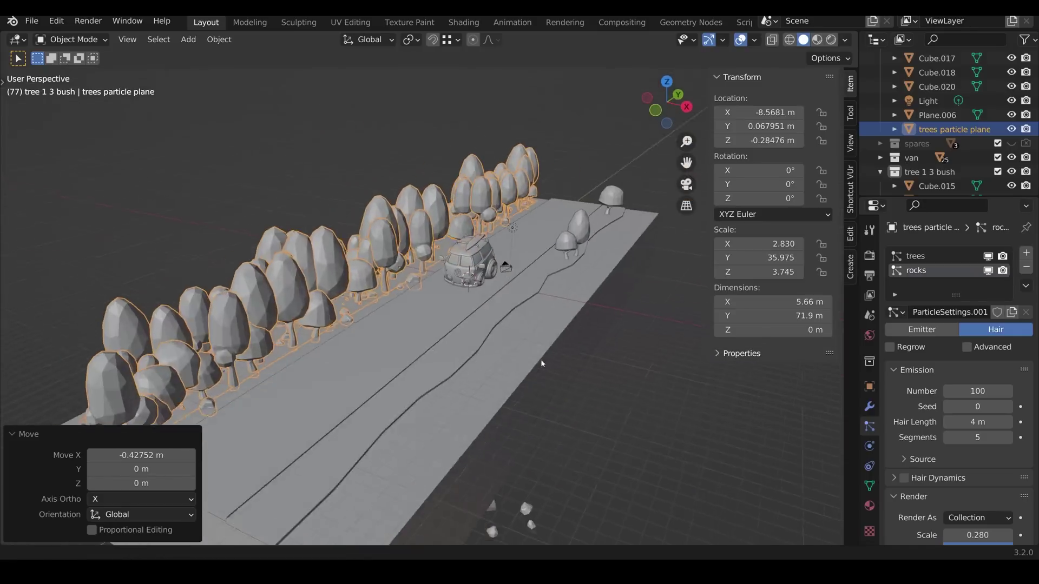
{"action": "middle_click_drag", "start_coordinate": [542, 363], "coordinate": [535, 378]}
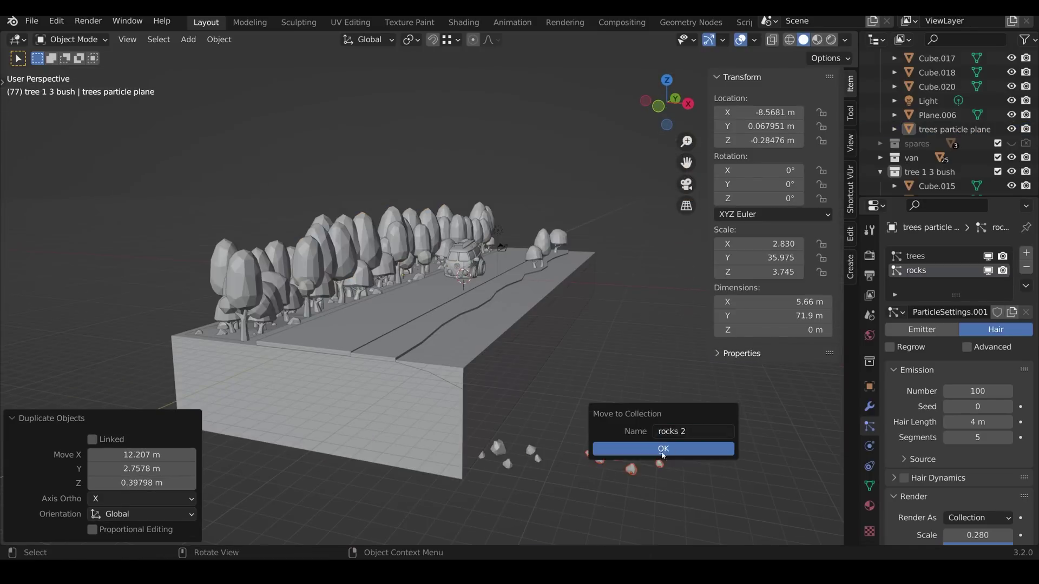
{"action": "left_click", "coordinate": [663, 449]}
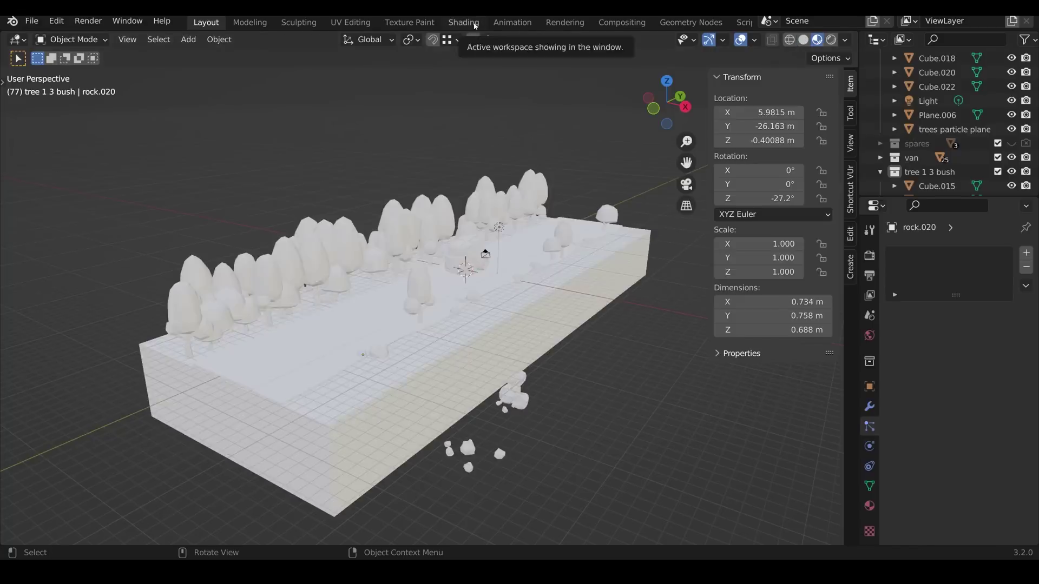
Step: In the Shading workspace, rename the material 'green' and add a Separate XYZ node
{"action": "left_click", "coordinate": [464, 22]}
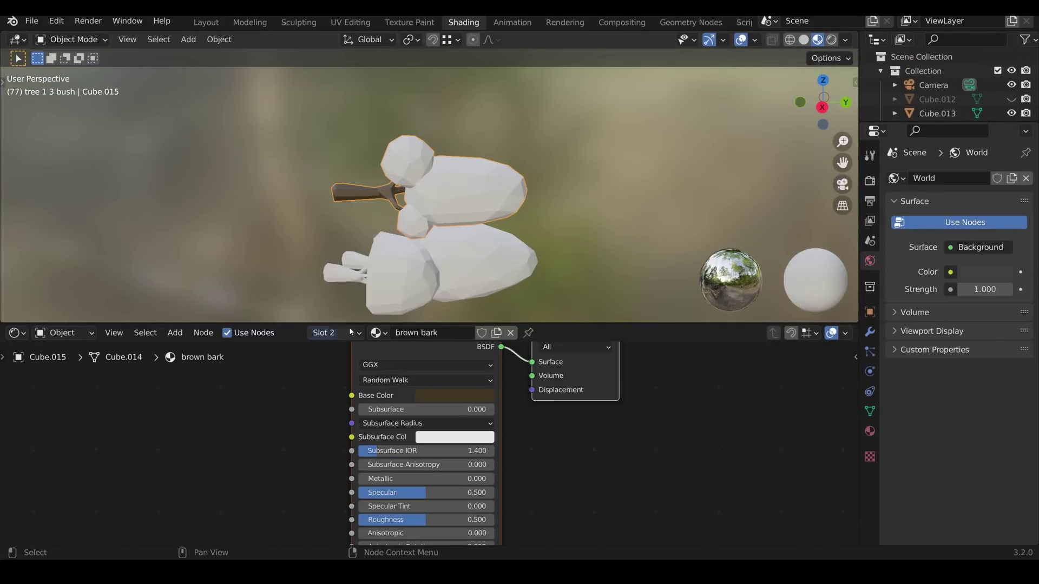
{"action": "type", "text": "green"}
{"action": "key", "text": "Return"}
{"action": "key", "text": "shift+a"}
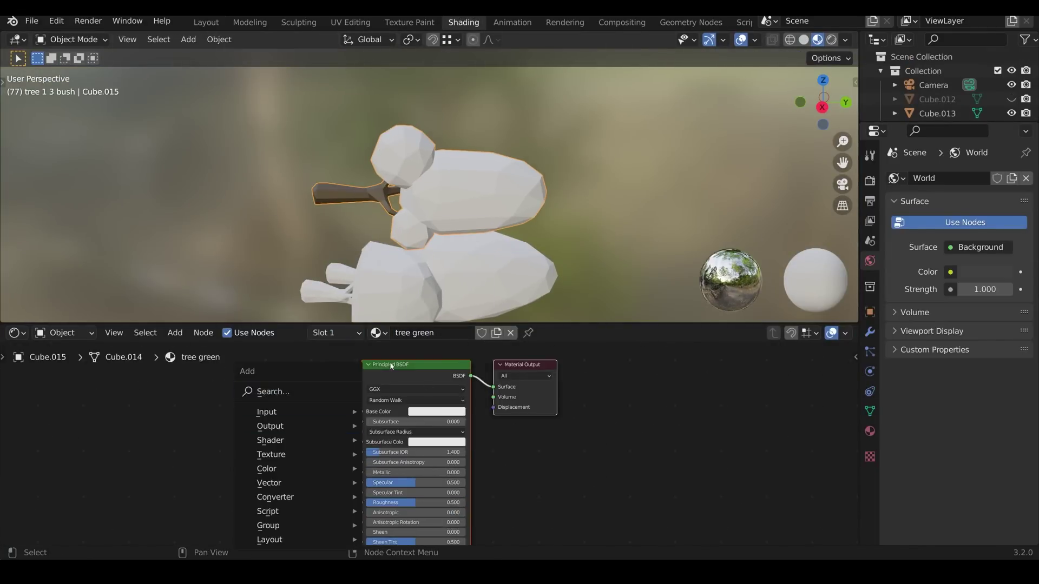
{"action": "left_click_drag", "start_coordinate": [242, 463], "coordinate": [402, 502]}
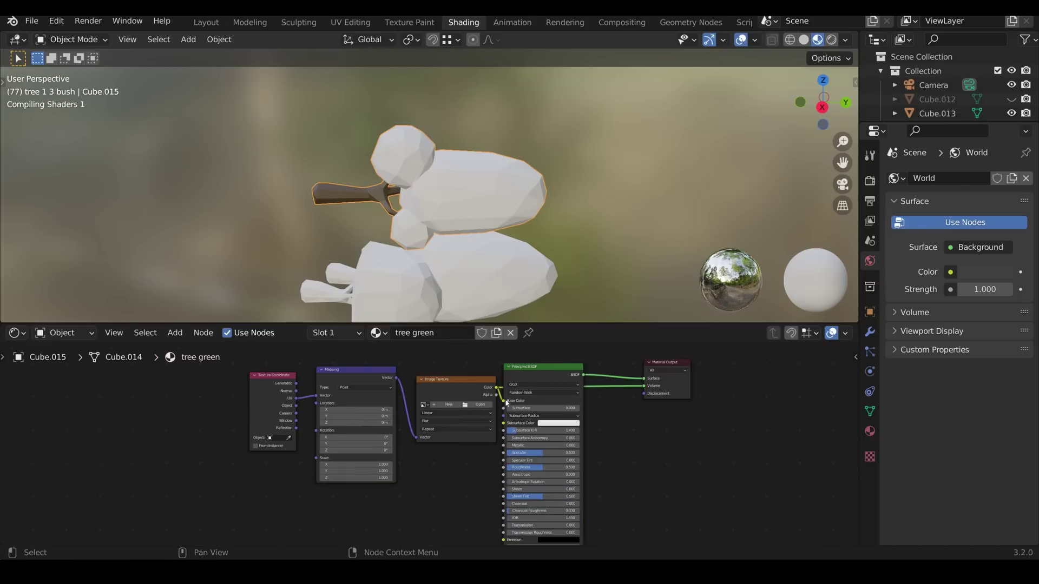
{"action": "key", "text": "shift+a"}
{"action": "mouse_move", "coordinate": [399, 461]}
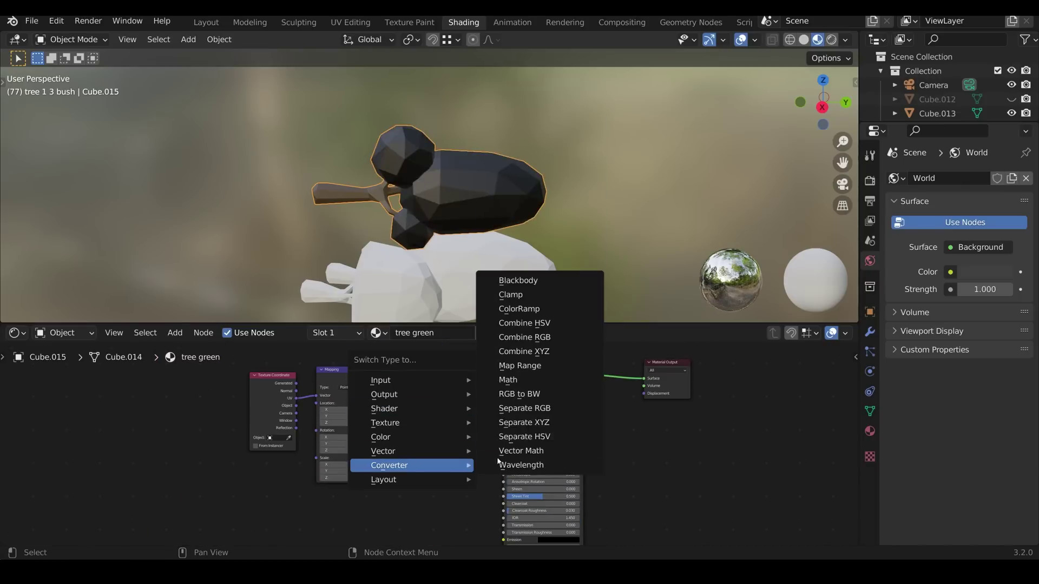
{"action": "left_click", "coordinate": [544, 439]}
{"action": "left_click", "coordinate": [440, 398]}
Step: Make the ColorRamp gradient run green to yellow and connect it to Base Color
{"action": "middle_click_drag", "start_coordinate": [485, 262], "coordinate": [312, 378]}
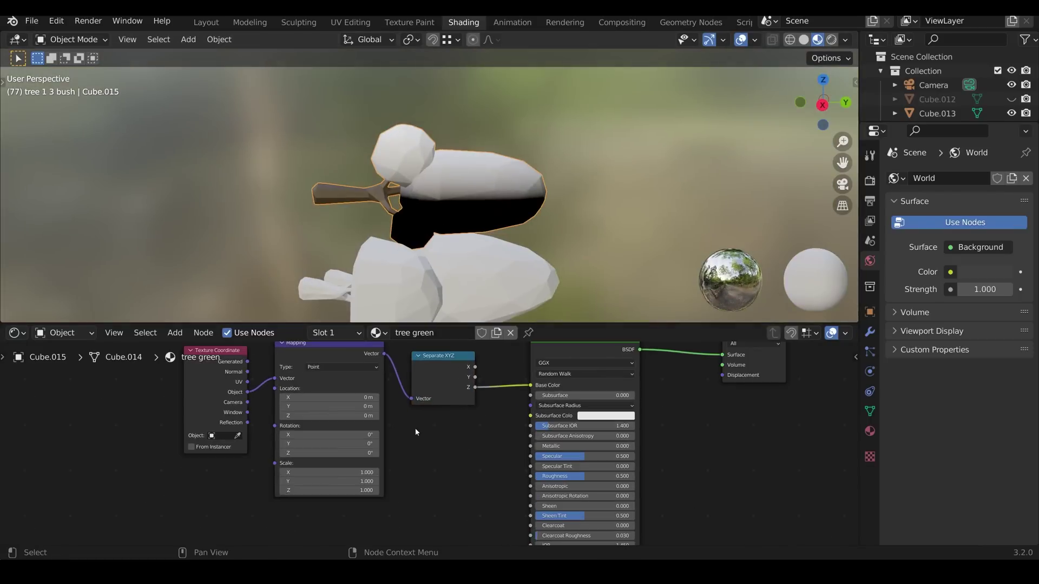
{"action": "scroll", "coordinate": [417, 429], "scroll_direction": "up", "scroll_amount": 2}
{"action": "key", "text": "shift+a"}
{"action": "left_click", "coordinate": [451, 438]}
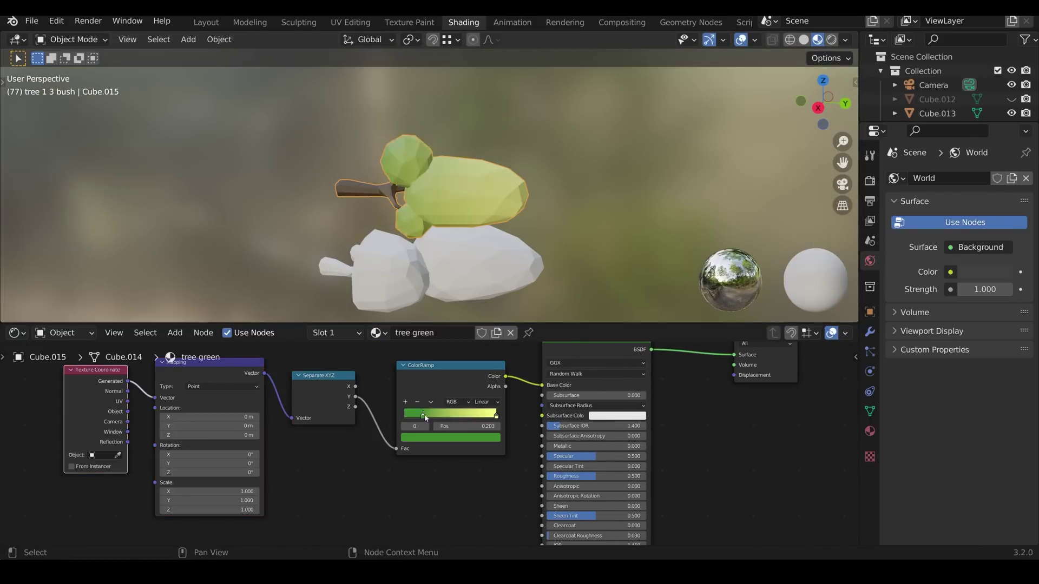
{"action": "middle_click_drag", "start_coordinate": [542, 189], "coordinate": [569, 166]}
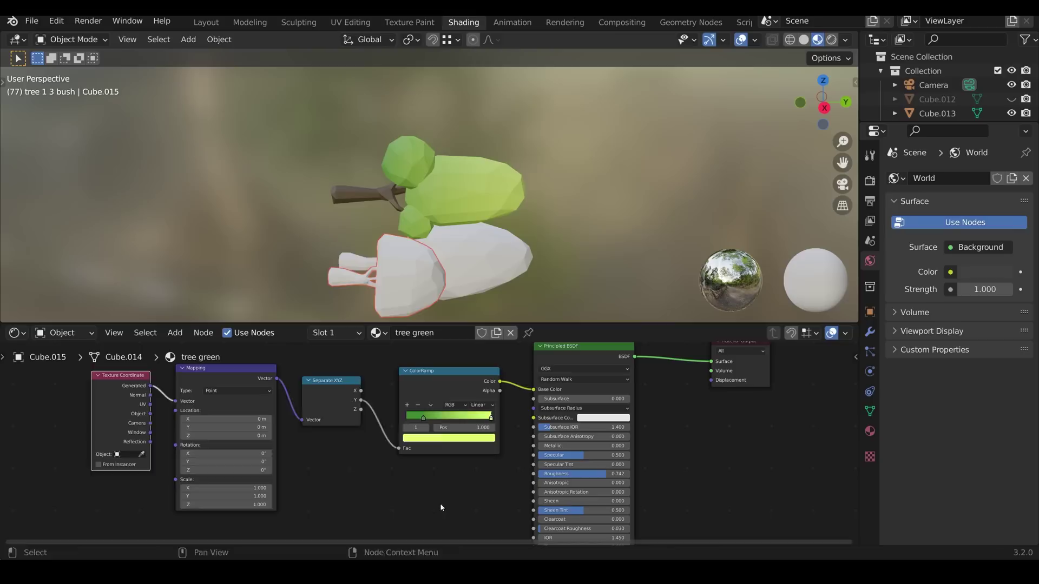
{"action": "left_click_drag", "start_coordinate": [500, 381], "coordinate": [523, 390]}
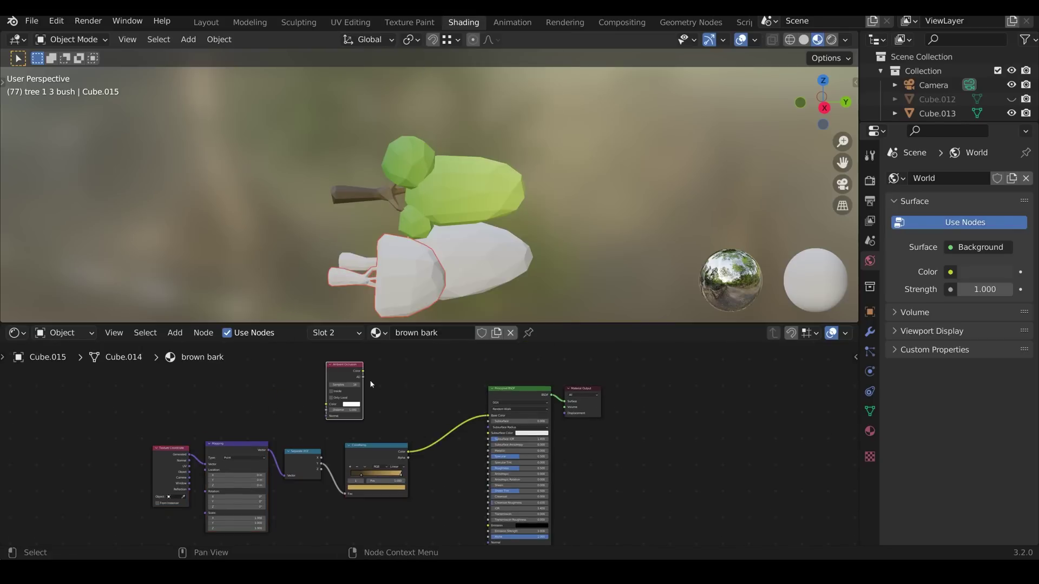
Step: Enable Ambient Occlusion at 1.3 m distance, add a Mix node, and select the large rock
{"action": "left_click", "coordinate": [870, 180]}
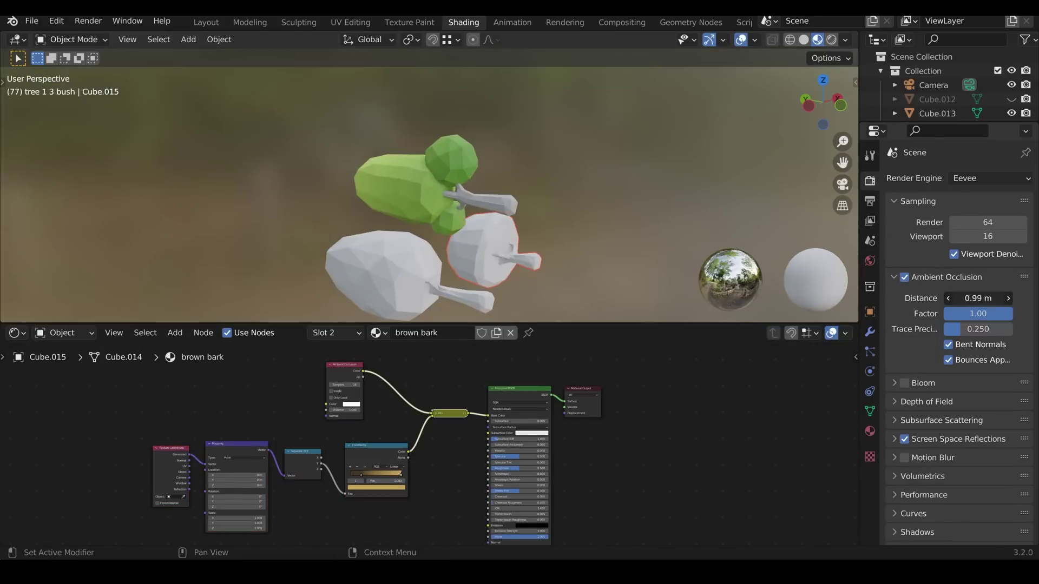
{"action": "key", "text": "shift+a"}
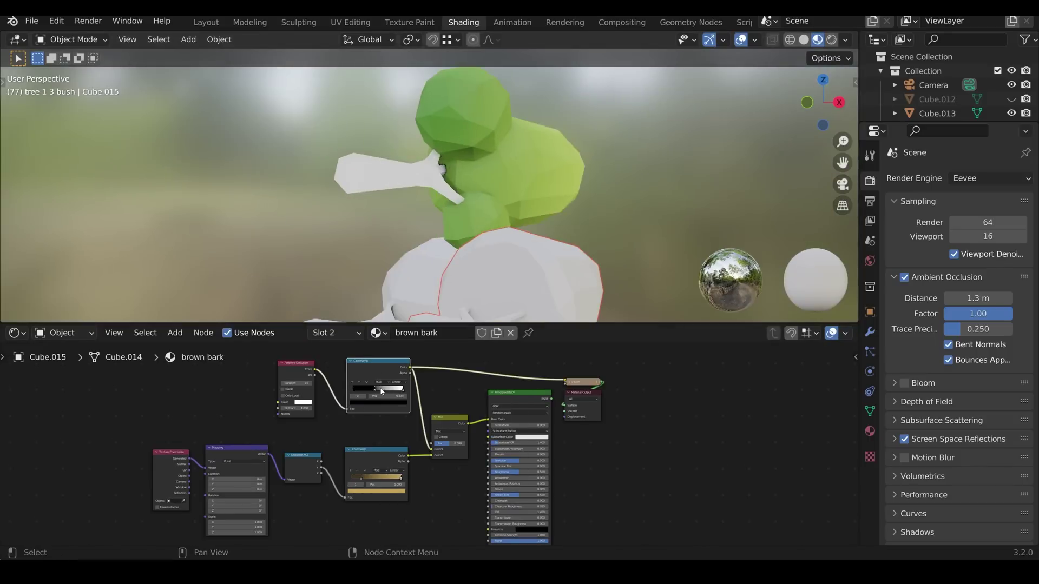
{"action": "left_click", "coordinate": [457, 427]}
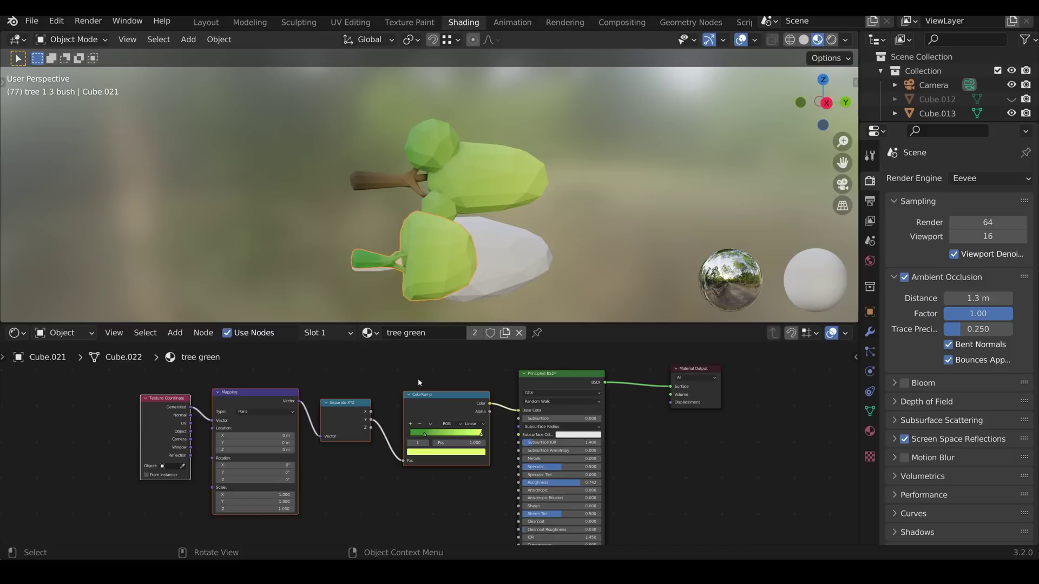
{"action": "left_click", "coordinate": [455, 253]}
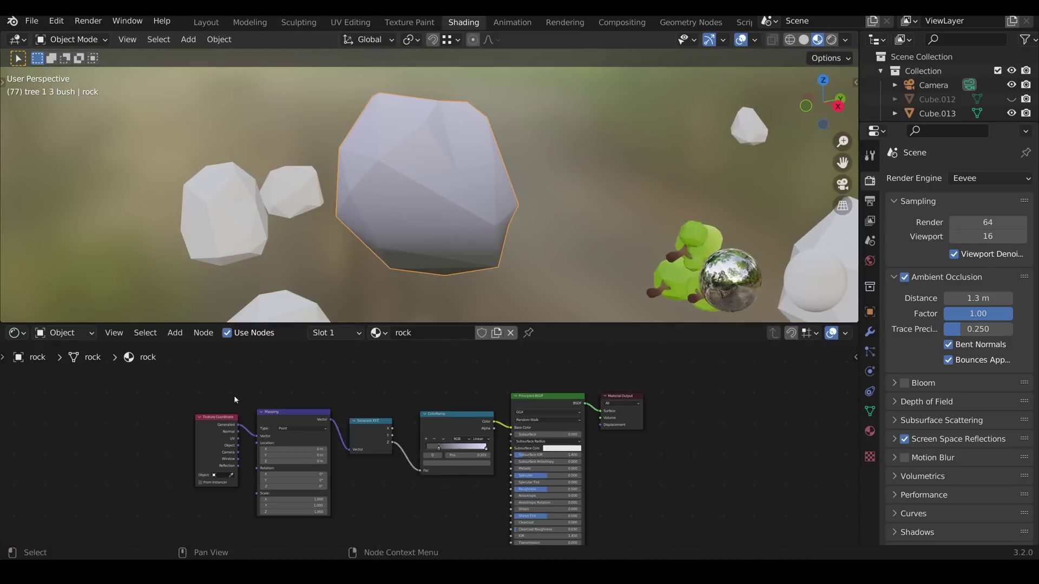
Step: Multiply the ambient-occlusion ramp over the gradient and link the rock material to all rocks
{"action": "scroll", "coordinate": [403, 417], "scroll_direction": "up", "scroll_amount": 2}
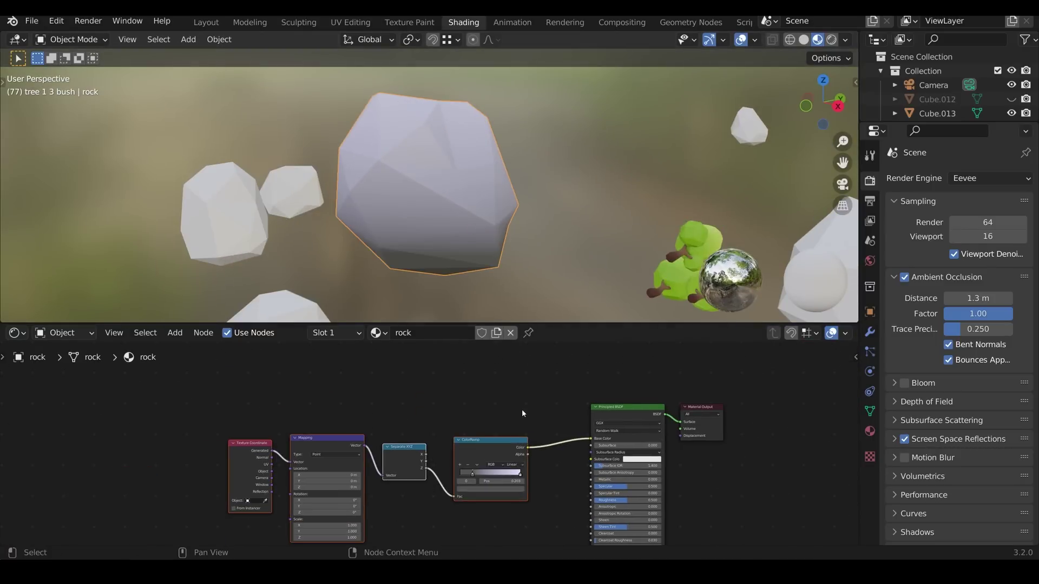
{"action": "left_click", "coordinate": [423, 424]}
{"action": "right_click_drag", "start_coordinate": [443, 436], "coordinate": [446, 512], "text": "ctrl+alt"}
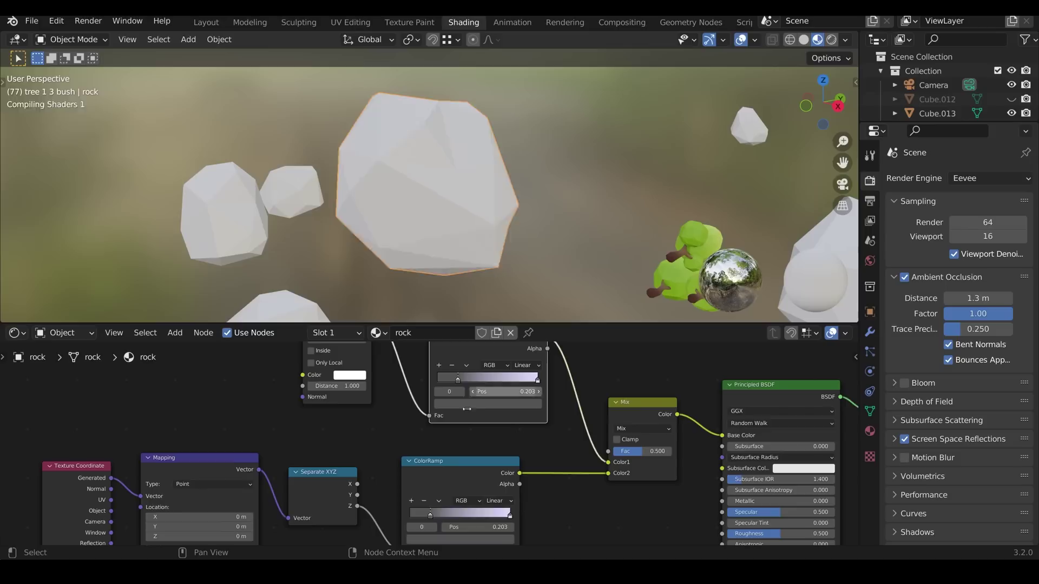
{"action": "left_click", "coordinate": [643, 450]}
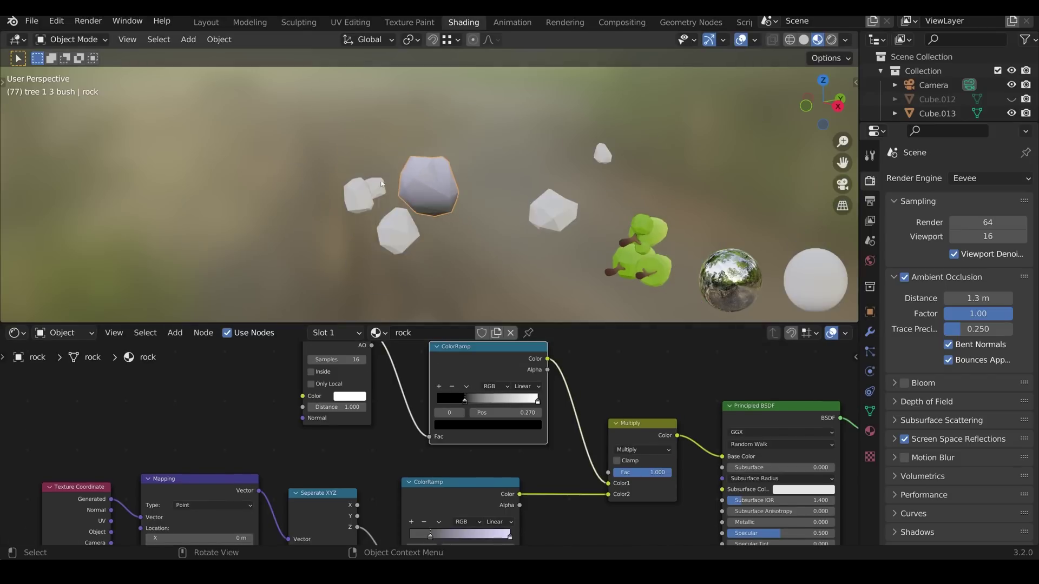
{"action": "key", "text": "ctrl+l"}
{"action": "left_click", "coordinate": [417, 252]}
Step: Wire Normal into the Mapping vector and preview the Separate XYZ output on the rocks
{"action": "scroll", "coordinate": [525, 524], "scroll_direction": "up", "scroll_amount": 2}
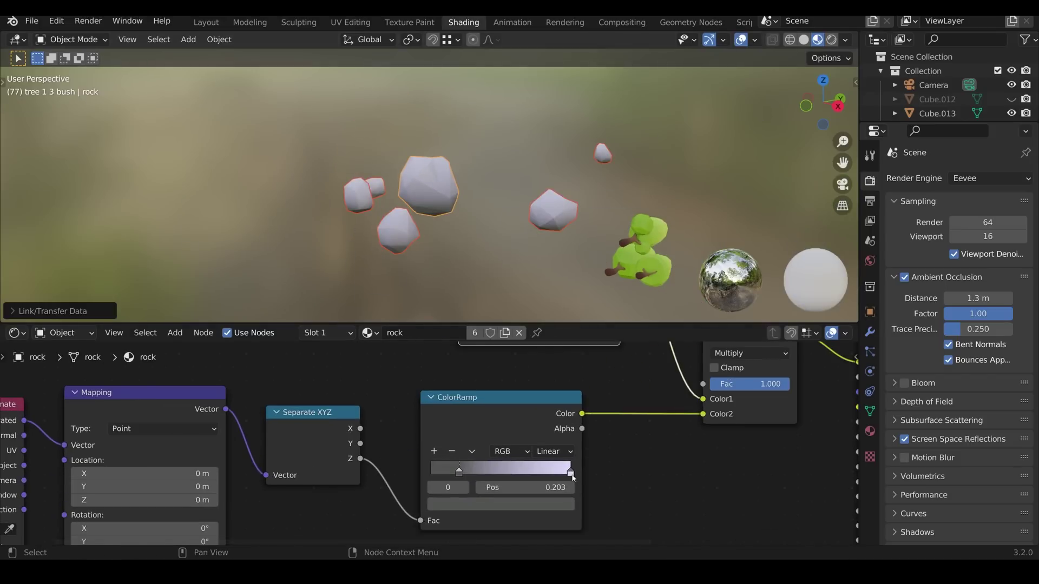
{"action": "scroll", "coordinate": [296, 372], "scroll_direction": "down", "scroll_amount": 1}
{"action": "left_click_drag", "start_coordinate": [185, 422], "coordinate": [187, 421]}
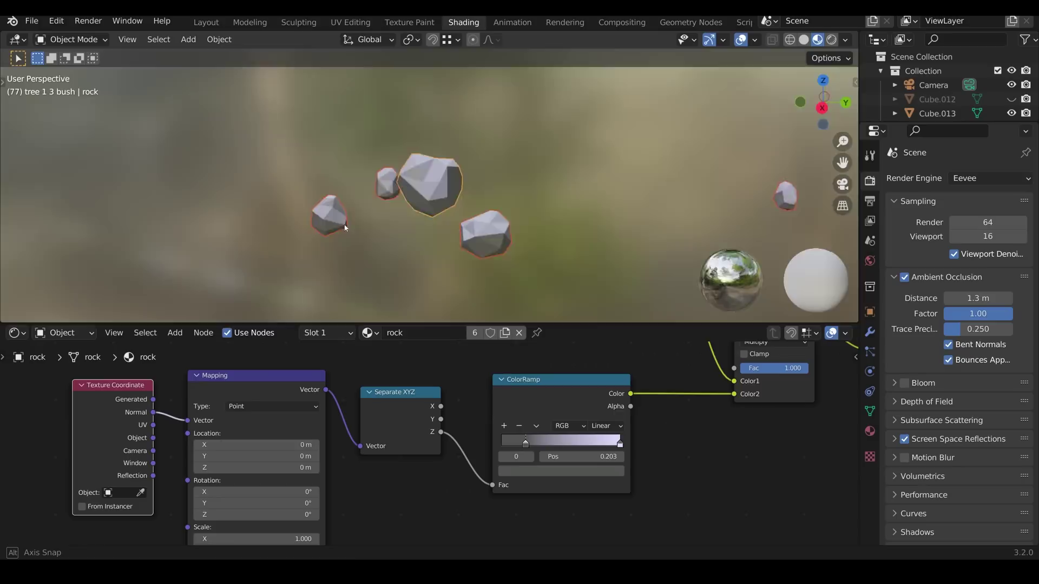
{"action": "left_click", "coordinate": [401, 411], "text": "ctrl+shift"}
{"action": "middle_click_drag", "start_coordinate": [433, 205], "coordinate": [488, 198]}
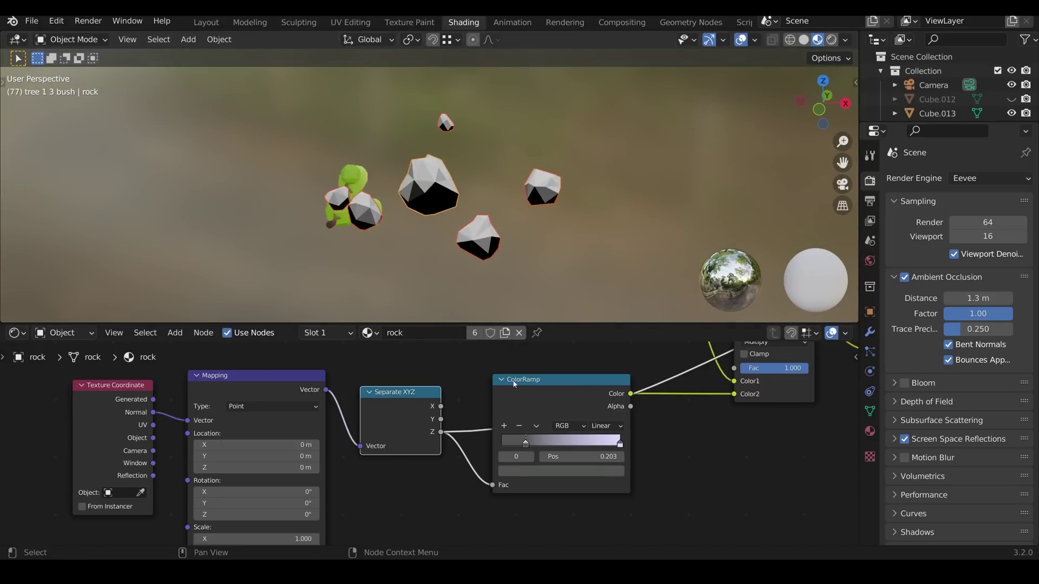
{"action": "left_click_drag", "start_coordinate": [514, 384], "coordinate": [516, 383]}
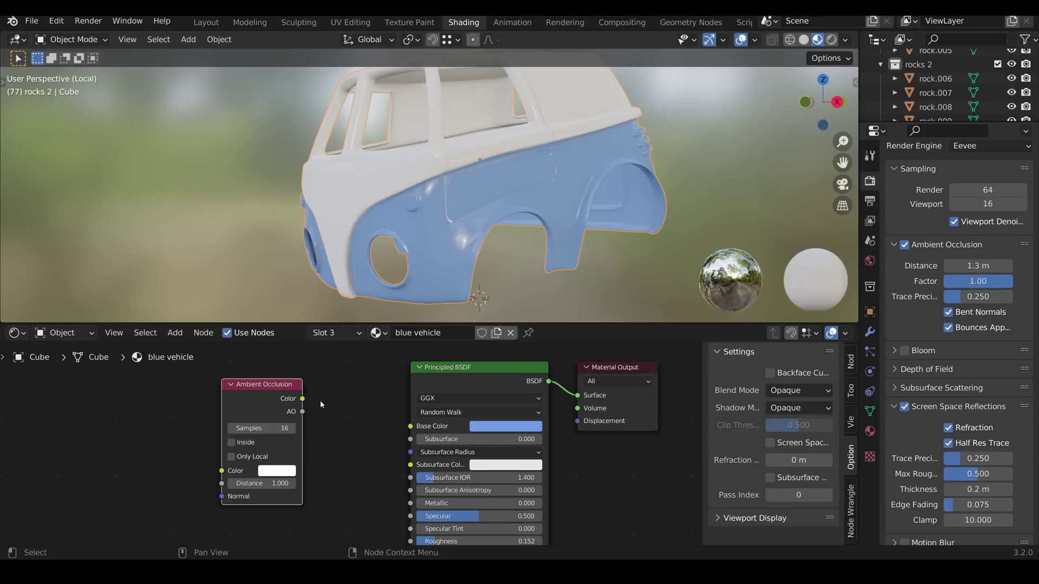
Step: Move the new Ambient Occlusion node to the left in the node editor
{"action": "left_click_drag", "start_coordinate": [262, 386], "coordinate": [200, 382]}
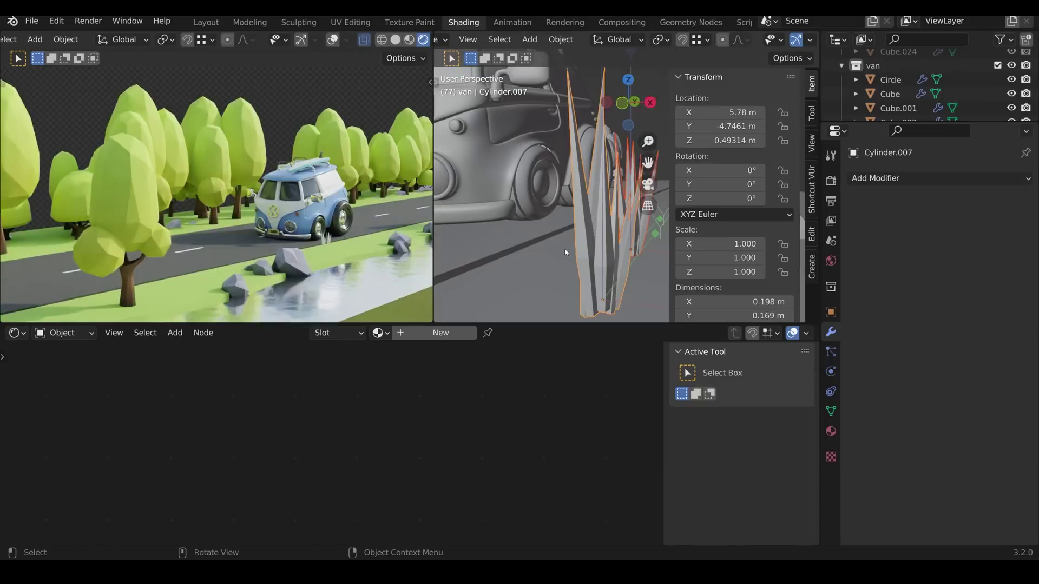
Step: Assign tree green.001 to the grass blade and move a gradient stop to 0.779
{"action": "left_click", "coordinate": [377, 333]}
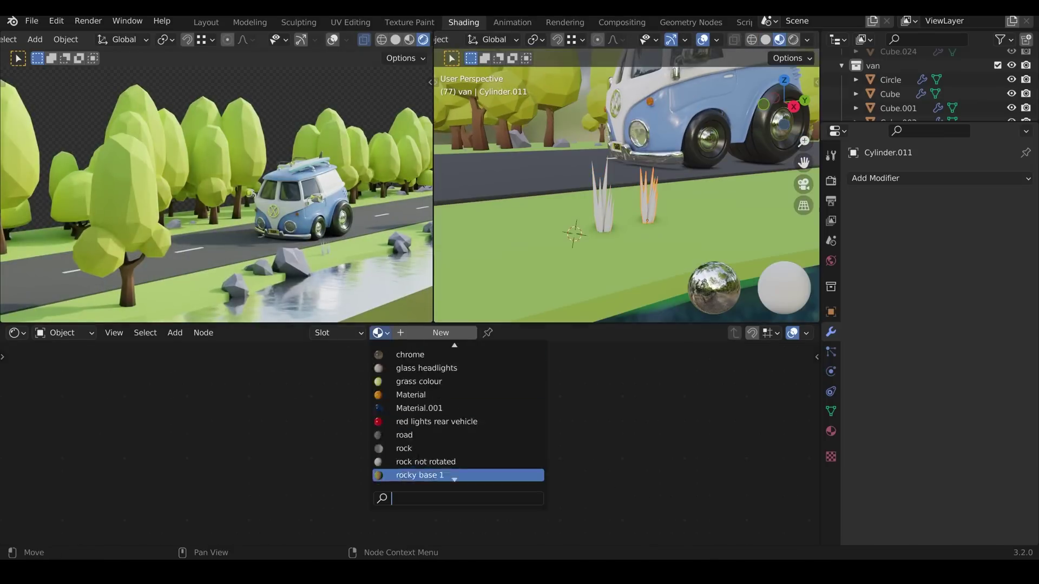
{"action": "left_click", "coordinate": [440, 475]}
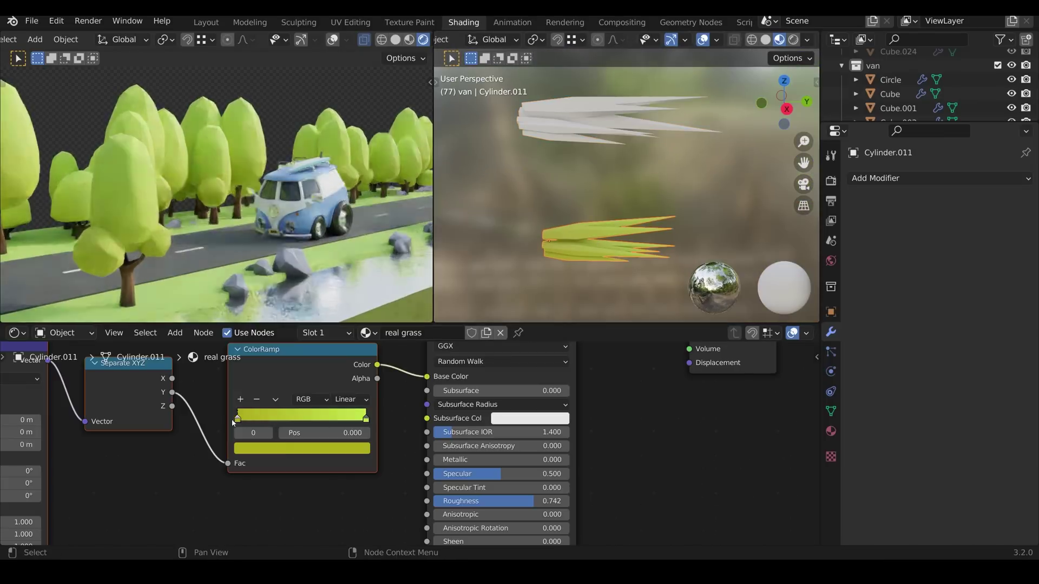
{"action": "left_click", "coordinate": [244, 448]}
{"action": "left_click", "coordinate": [337, 419]}
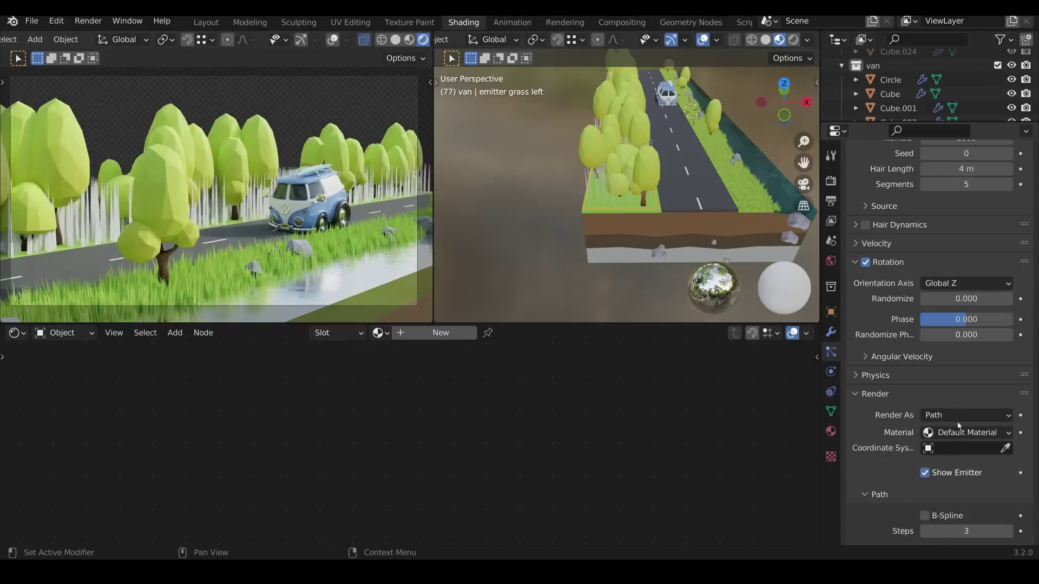
Step: Set the emitter's particles to render the 'grass real' collection
{"action": "left_click", "coordinate": [969, 485]}
{"action": "left_click", "coordinate": [934, 352]}
{"action": "scroll", "coordinate": [872, 332], "scroll_direction": "up", "scroll_amount": 3}
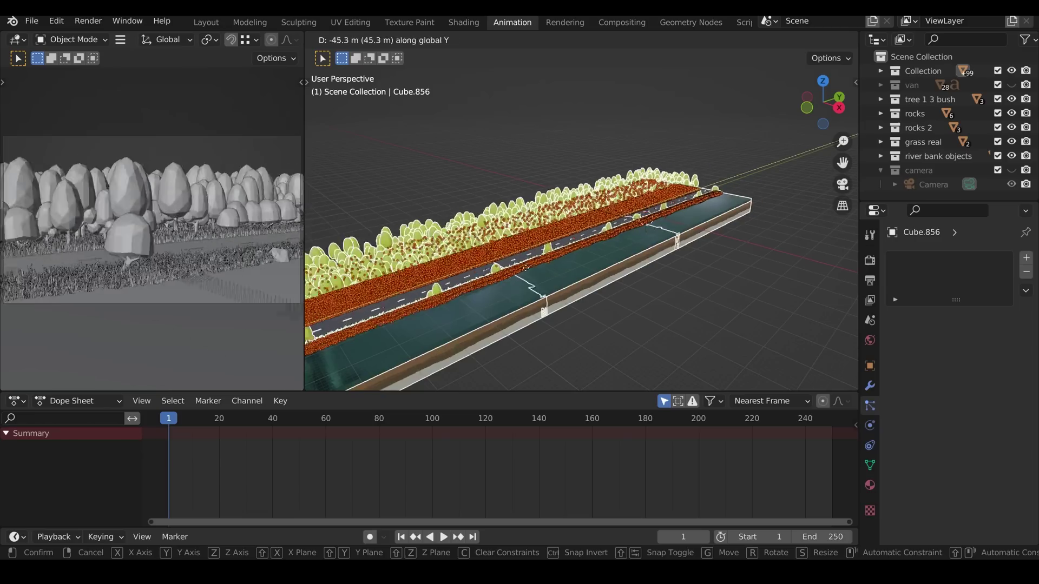
Step: Place the diorama along Y and key its location at frame 1
{"action": "left_click", "coordinate": [522, 305]}
{"action": "key", "text": "i"}
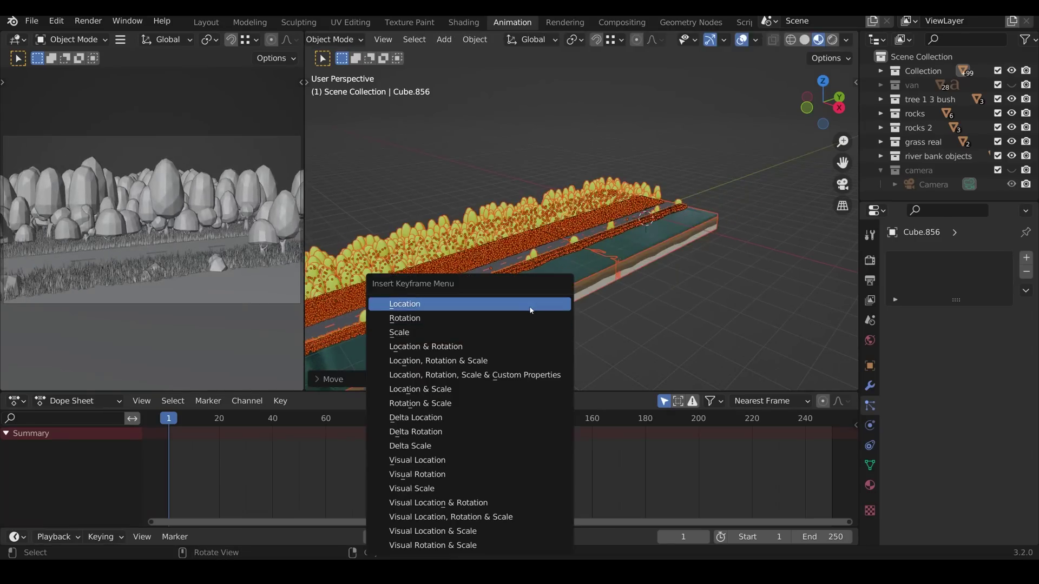
{"action": "key", "text": "Return"}
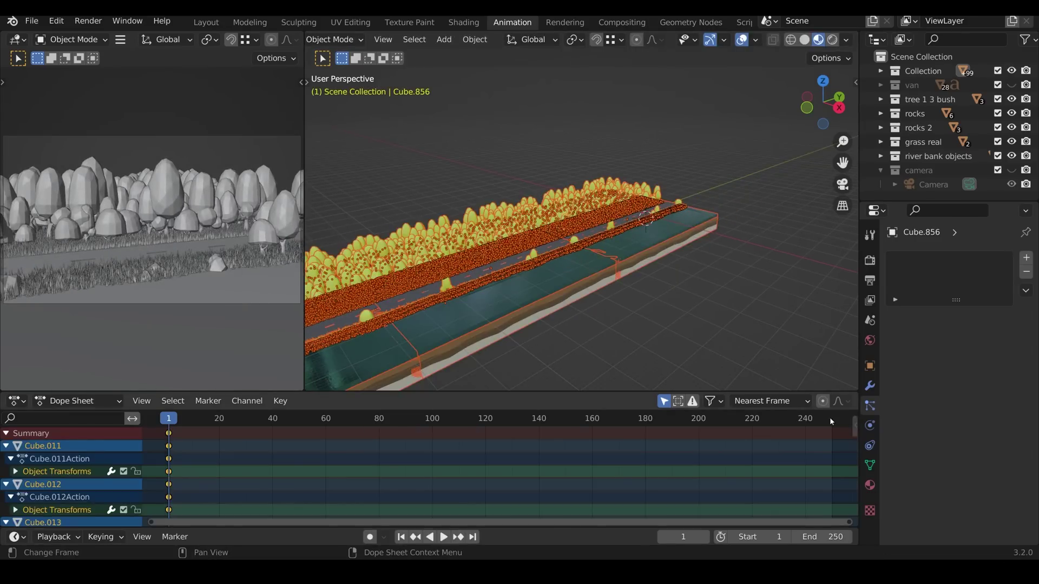
Step: At frame 250, slide the diorama along Y to its end position and key its location
{"action": "left_click", "coordinate": [831, 422]}
{"action": "key", "text": "g"}
{"action": "key", "text": "y"}
{"action": "left_click", "coordinate": [800, 318]}
{"action": "key", "text": "i"}
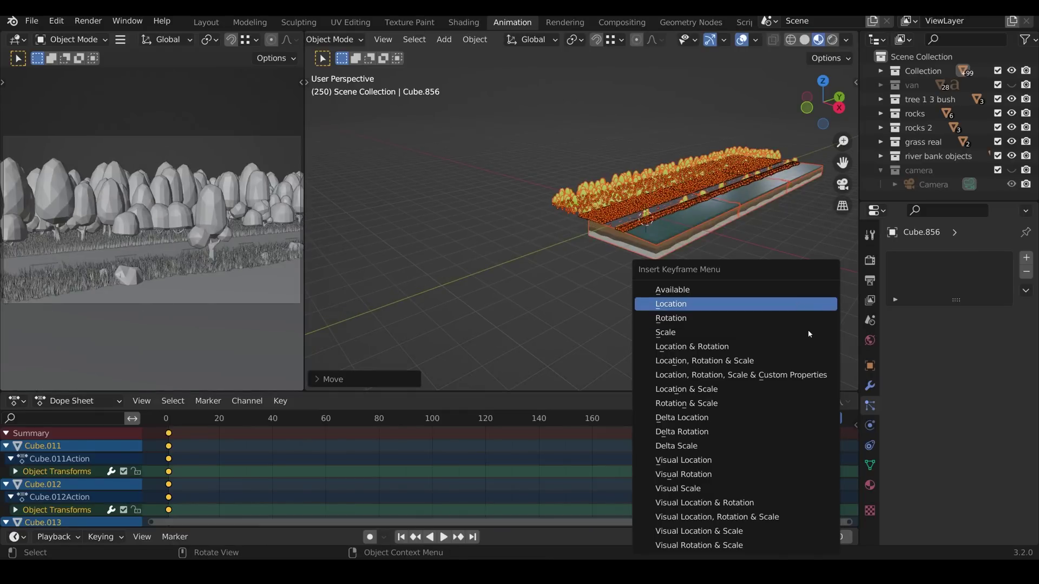
{"action": "key", "text": "Return"}
Step: Set the keyframe handles to Vector for linear motion and preview the playback
{"action": "key", "text": "v"}
{"action": "key", "text": "Return"}
{"action": "key", "text": "space"}
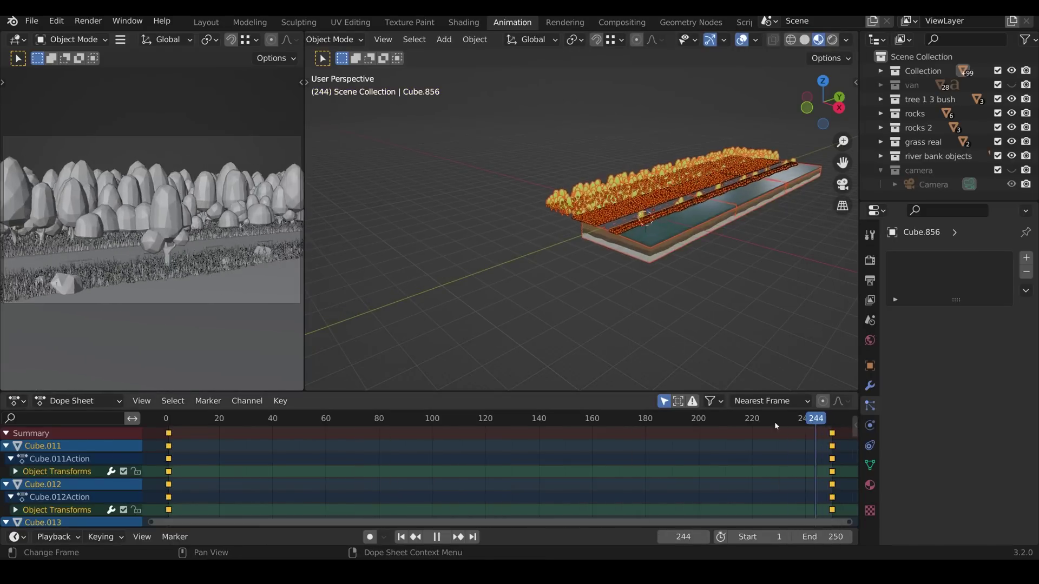
{"action": "key", "text": "space"}
Step: In the rendered left view, insert rotation keyframes on the van parts
{"action": "scroll", "coordinate": [162, 40], "scroll_direction": "down", "scroll_amount": 5}
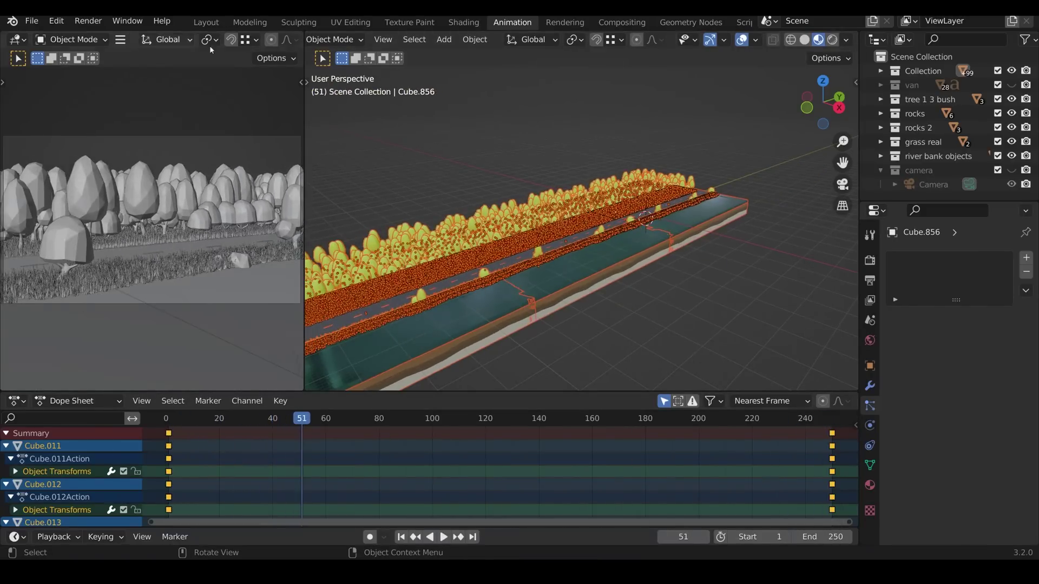
{"action": "left_click", "coordinate": [278, 39]}
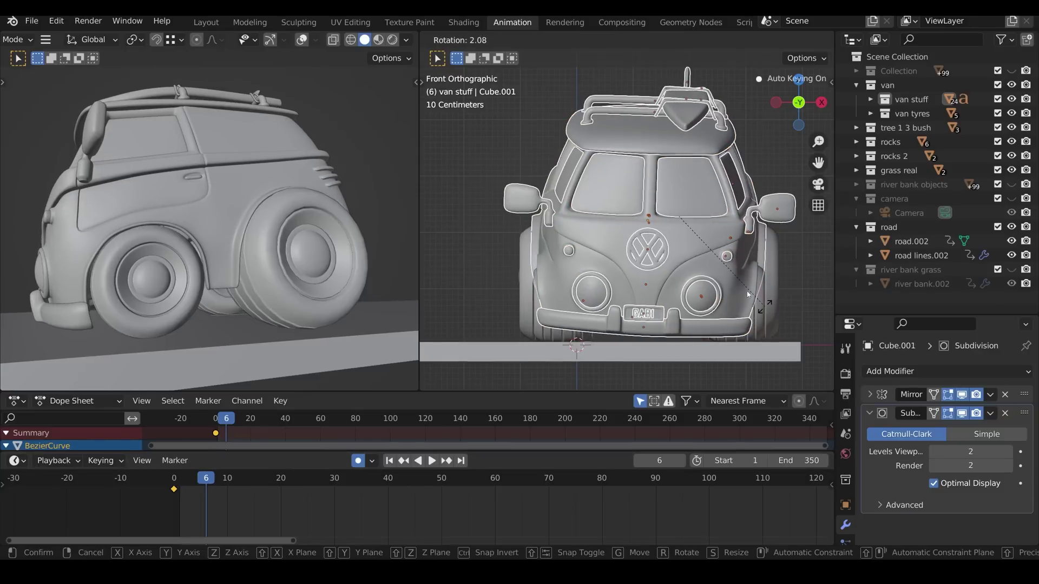
{"action": "key", "text": "r"}
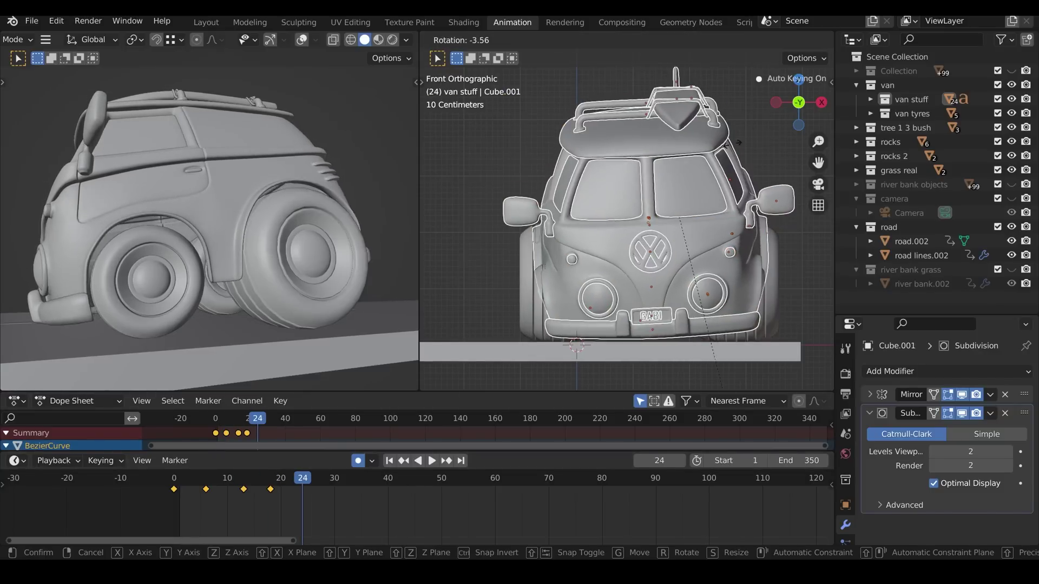
{"action": "key", "text": "Return"}
Step: Offset the van parts' keyframes later in the Dope Sheet, spreading them to about frame 350
{"action": "key", "text": "g"}
{"action": "left_click", "coordinate": [341, 481]}
{"action": "scroll", "coordinate": [357, 487], "scroll_direction": "down", "scroll_amount": 4}
{"action": "left_click", "coordinate": [376, 487]}
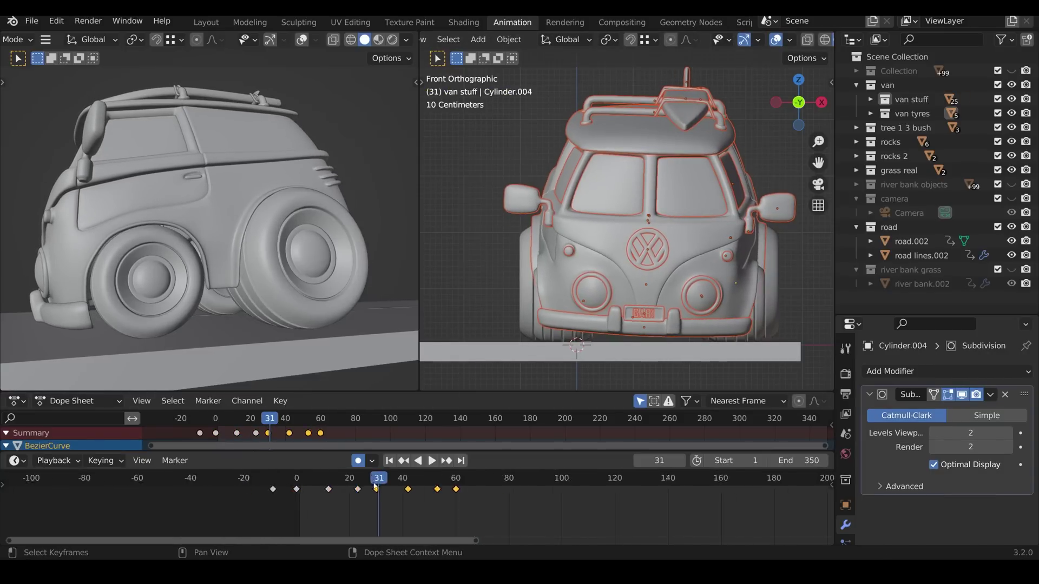
{"action": "left_click", "coordinate": [404, 486]}
{"action": "key", "text": "g"}
{"action": "left_click", "coordinate": [426, 506]}
{"action": "scroll", "coordinate": [426, 506], "scroll_direction": "down", "scroll_amount": 2}
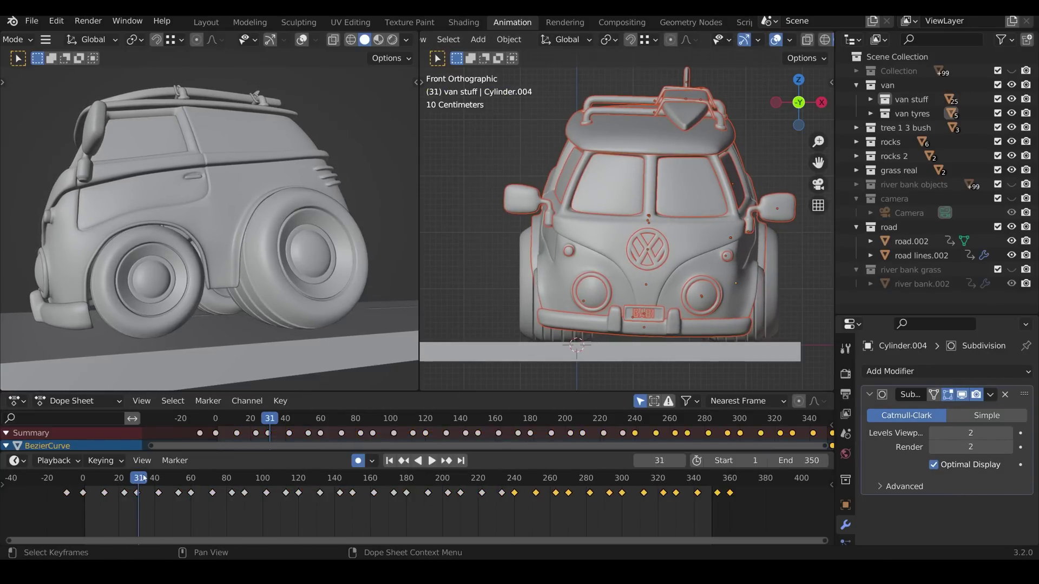